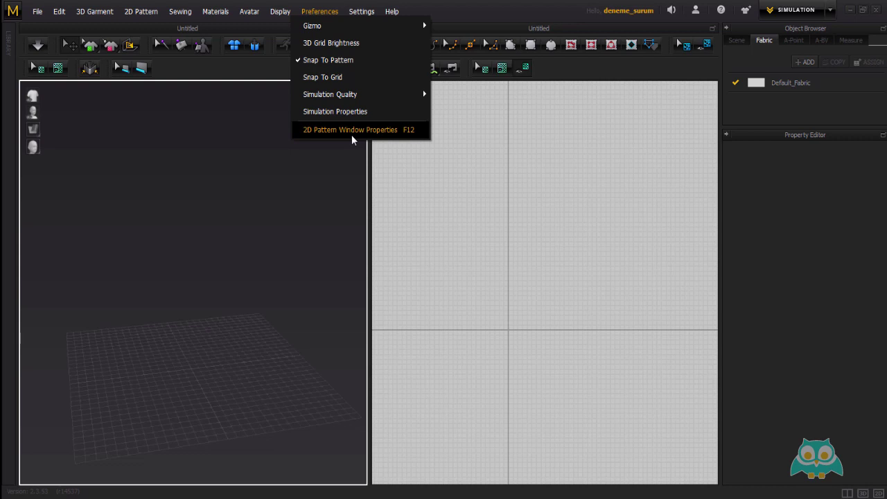
- Display the 2D pattern window properties, and open the project preferences_3 from the 64-preferences_3 folder
{"action": "left_click", "coordinate": [351, 134]}
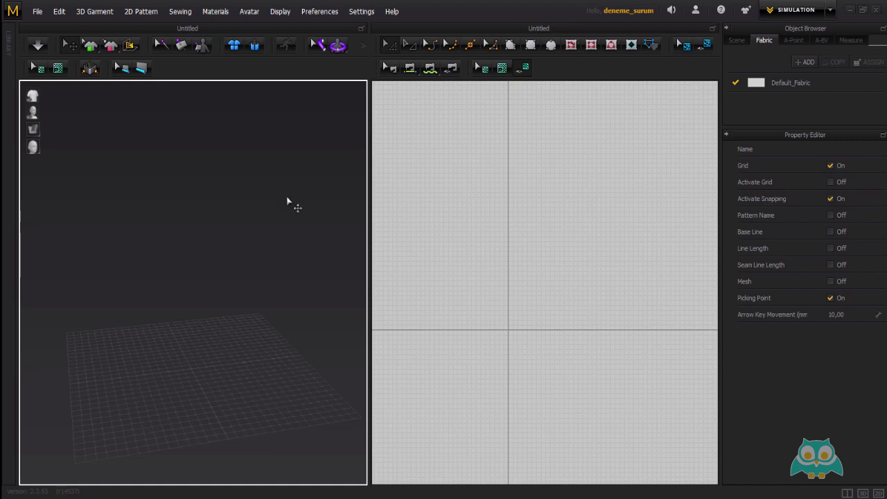
{"action": "left_click", "coordinate": [37, 12]}
{"action": "mouse_move", "coordinate": [104, 42]}
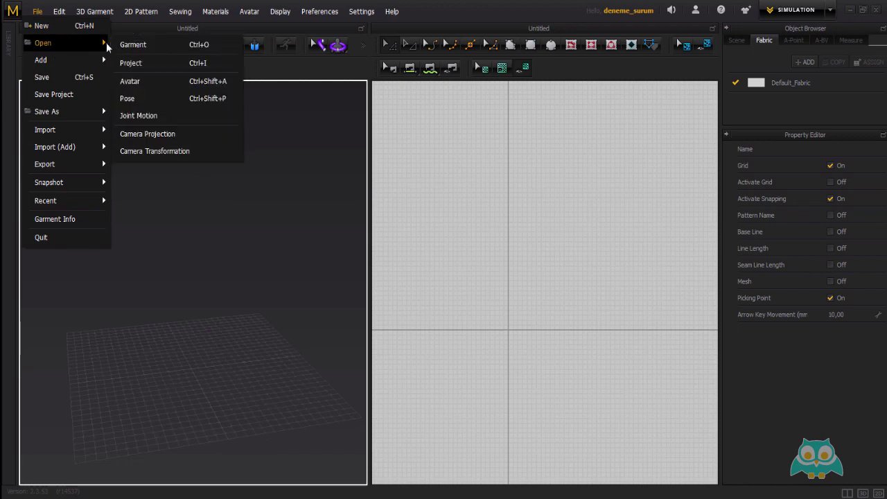
{"action": "left_click", "coordinate": [138, 62]}
{"action": "left_click", "coordinate": [443, 272]}
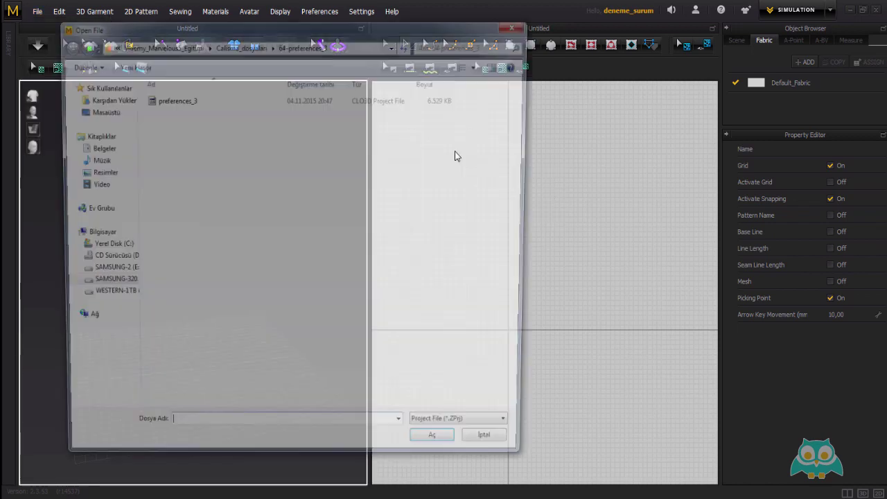
{"action": "key", "text": "BackSpace"}
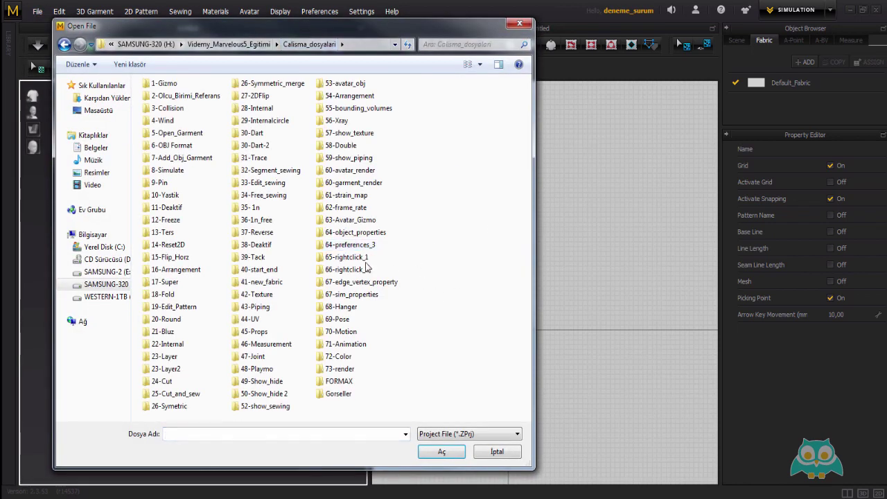
{"action": "double_click", "coordinate": [355, 246]}
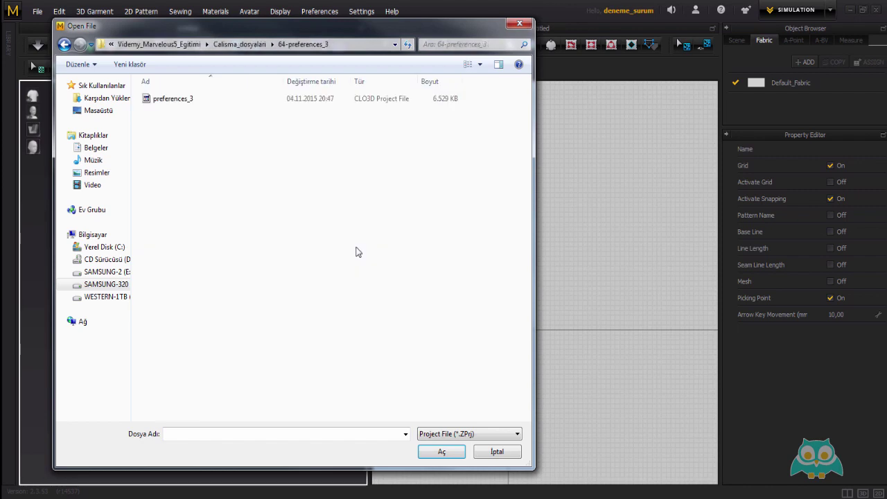
{"action": "left_click", "coordinate": [173, 101]}
{"action": "left_click", "coordinate": [442, 452]}
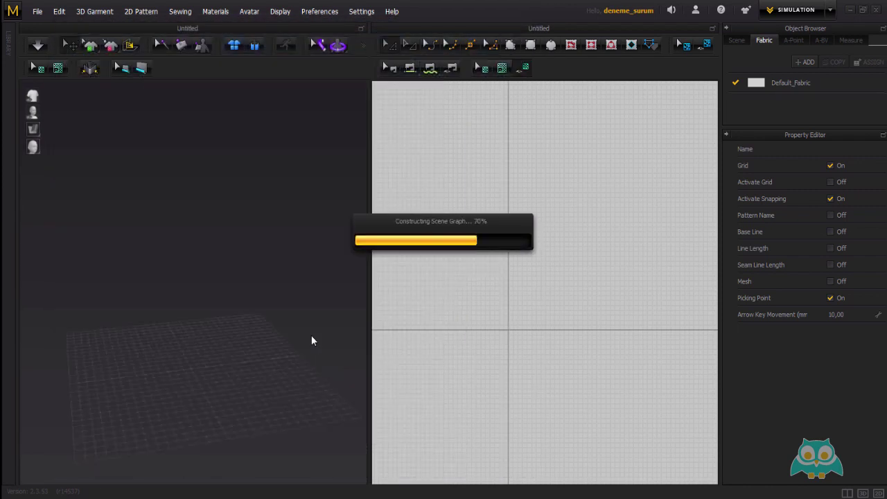
- Bring up the 2D pattern window properties for the opened project
{"action": "mouse_move", "coordinate": [311, 336]}
{"action": "right_mouse_down"}
{"action": "mouse_move", "coordinate": [161, 323]}
{"action": "mouse_move", "coordinate": [314, 322]}
{"action": "mouse_move", "coordinate": [303, 320]}
{"action": "right_mouse_up"}
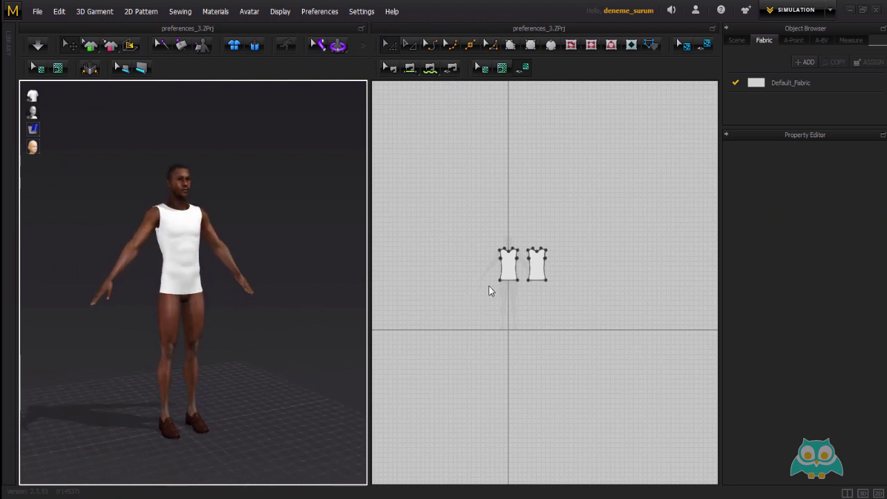
{"action": "middle_click_drag", "start_coordinate": [509, 268], "coordinate": [503, 261]}
{"action": "scroll", "coordinate": [502, 263], "scroll_direction": "up", "scroll_amount": 6}
{"action": "left_click", "coordinate": [332, 178]}
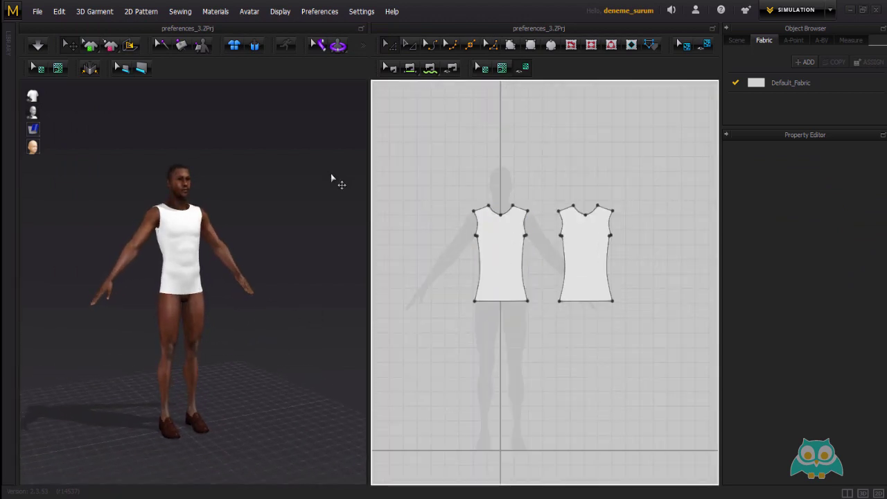
{"action": "left_click", "coordinate": [310, 14]}
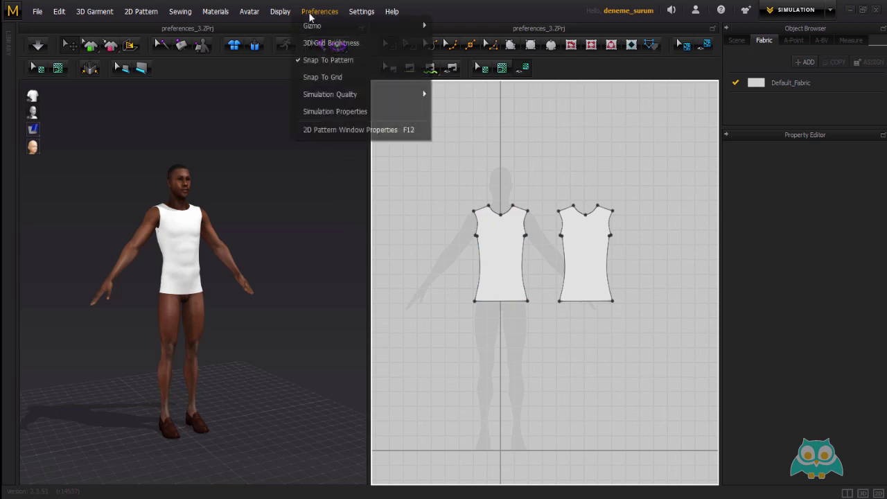
{"action": "left_click", "coordinate": [307, 132]}
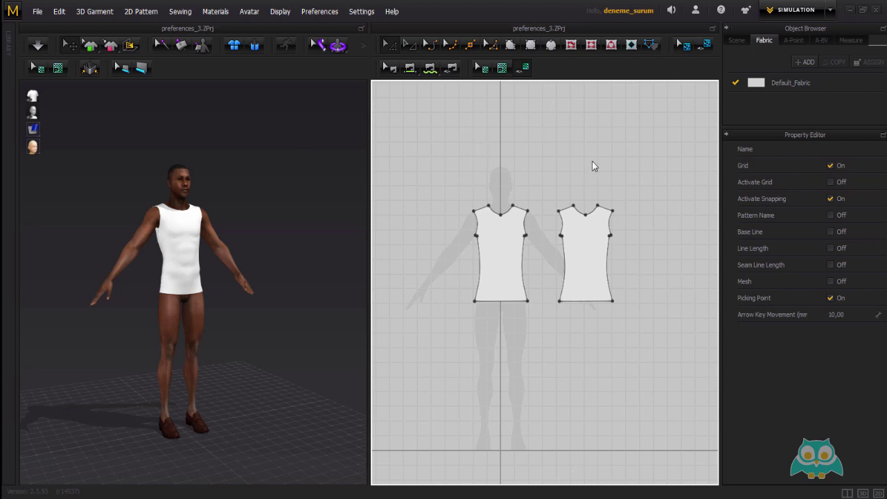
- Turn the grid display of the 2D pattern window off and back on
{"action": "scroll", "coordinate": [578, 166], "scroll_direction": "down", "scroll_amount": 2}
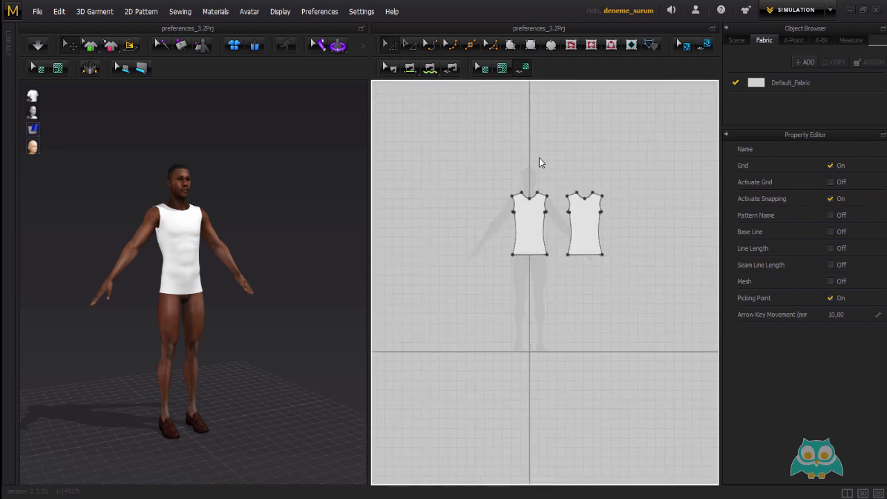
{"action": "middle_click_drag", "start_coordinate": [532, 158], "coordinate": [512, 153]}
{"action": "scroll", "coordinate": [507, 154], "scroll_direction": "up", "scroll_amount": 4}
{"action": "scroll", "coordinate": [507, 155], "scroll_direction": "down", "scroll_amount": 3}
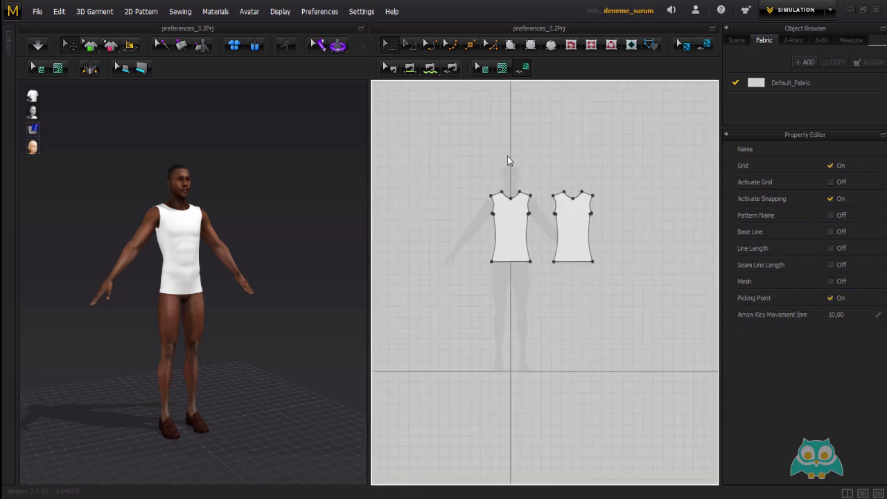
{"action": "left_click", "coordinate": [831, 165]}
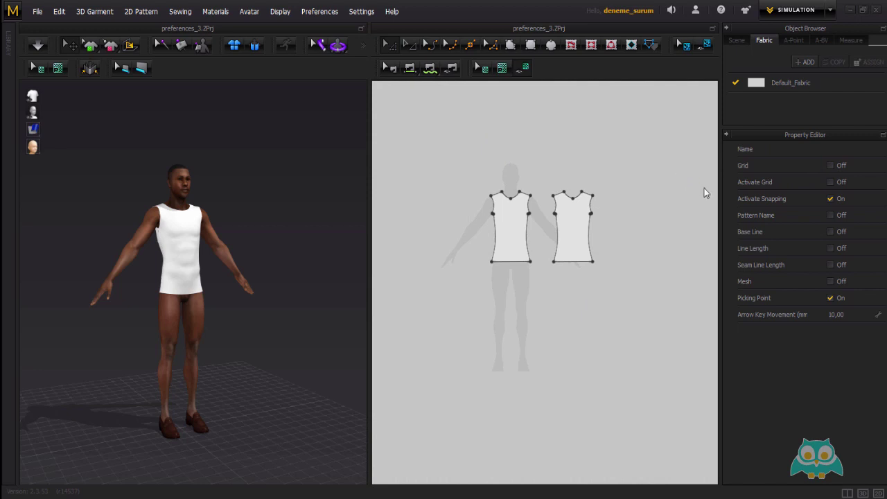
{"action": "left_click", "coordinate": [830, 165]}
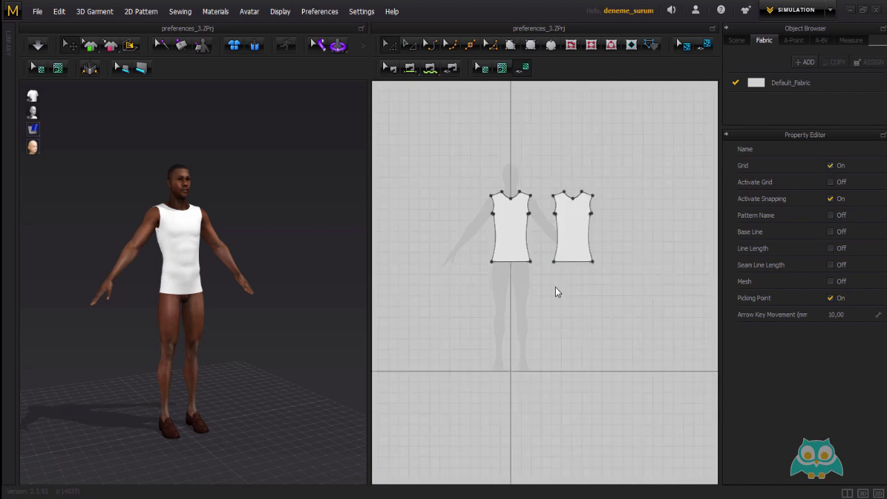
- Turn on Activate Grid for the 2D pattern window
{"action": "middle_click_drag", "start_coordinate": [555, 286], "coordinate": [557, 283]}
{"action": "right_click_drag", "start_coordinate": [557, 282], "coordinate": [556, 275]}
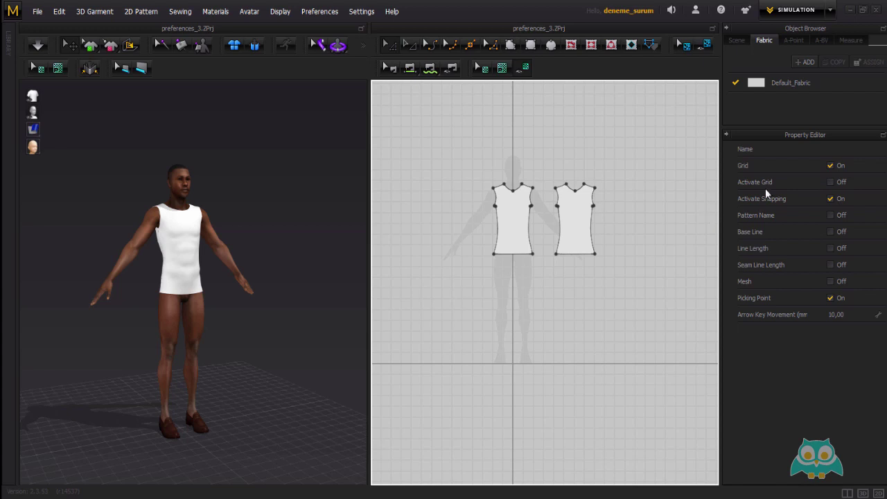
{"action": "left_click", "coordinate": [320, 11]}
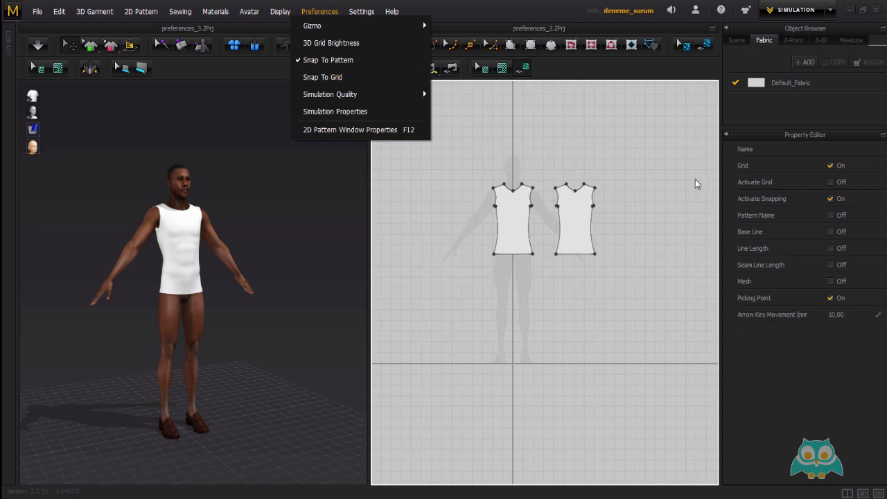
{"action": "left_click", "coordinate": [780, 182]}
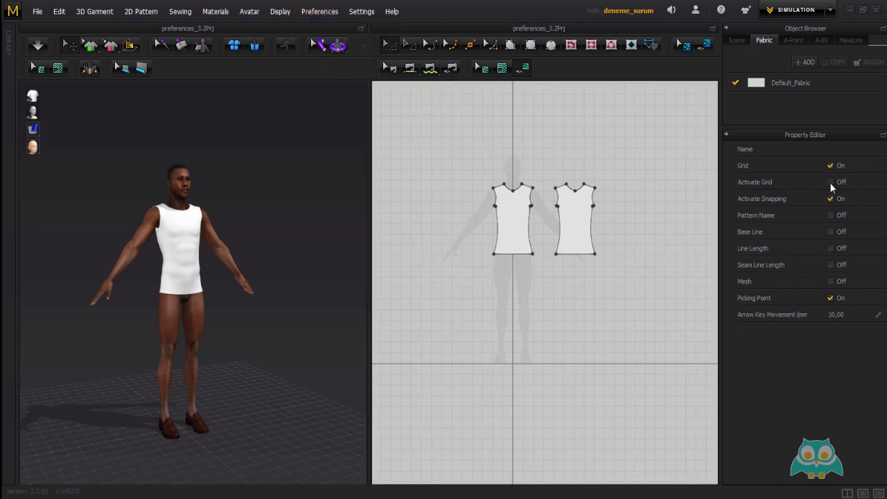
{"action": "left_click", "coordinate": [830, 182]}
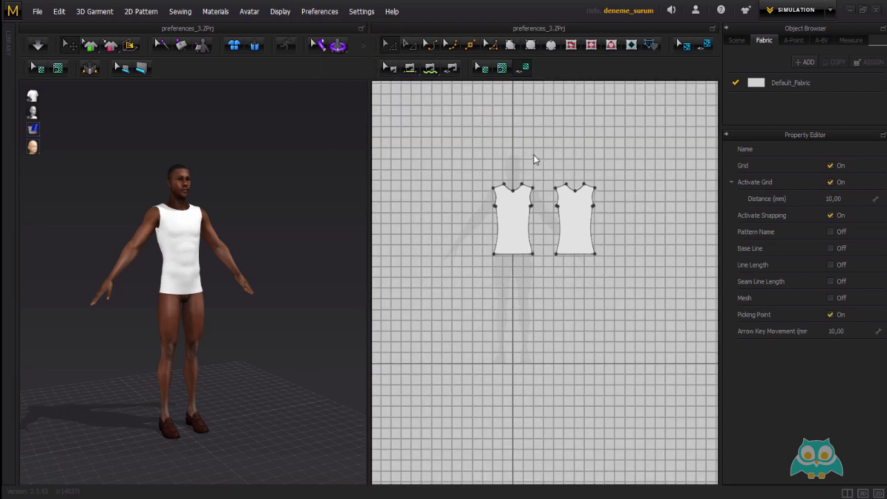
- Draw a 10 mm square polygon pattern snapped to the grid, beside the shoulder of the tank top's front piece
{"action": "scroll", "coordinate": [516, 186], "scroll_direction": "up", "scroll_amount": 4}
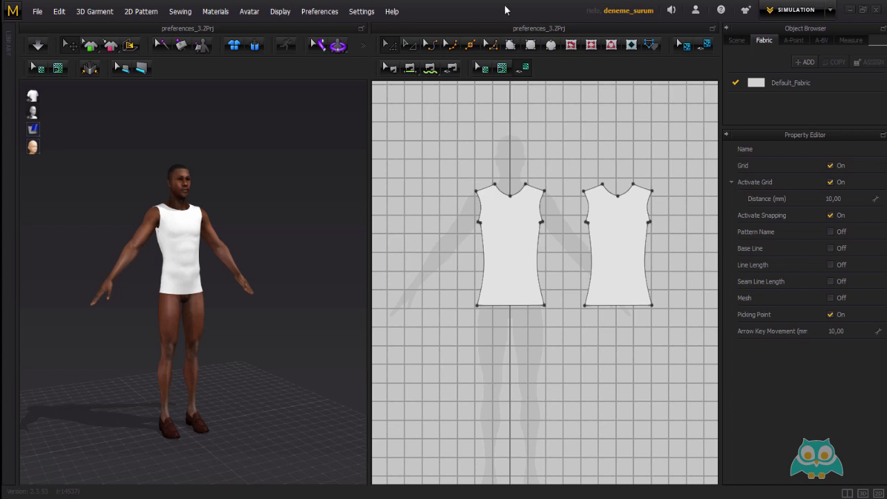
{"action": "left_click", "coordinate": [510, 46]}
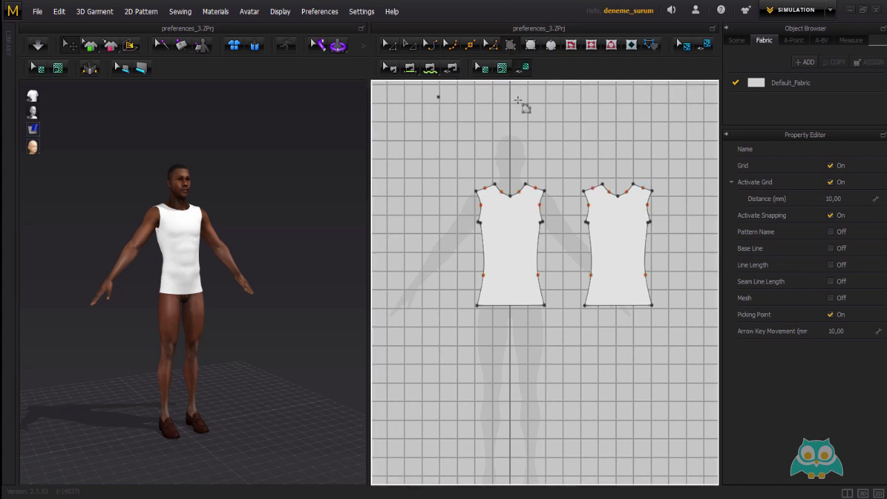
{"action": "scroll", "coordinate": [501, 145], "scroll_direction": "up", "scroll_amount": 3}
{"action": "scroll", "coordinate": [479, 192], "scroll_direction": "up", "scroll_amount": 4}
{"action": "middle_click_drag", "start_coordinate": [451, 273], "coordinate": [519, 266]}
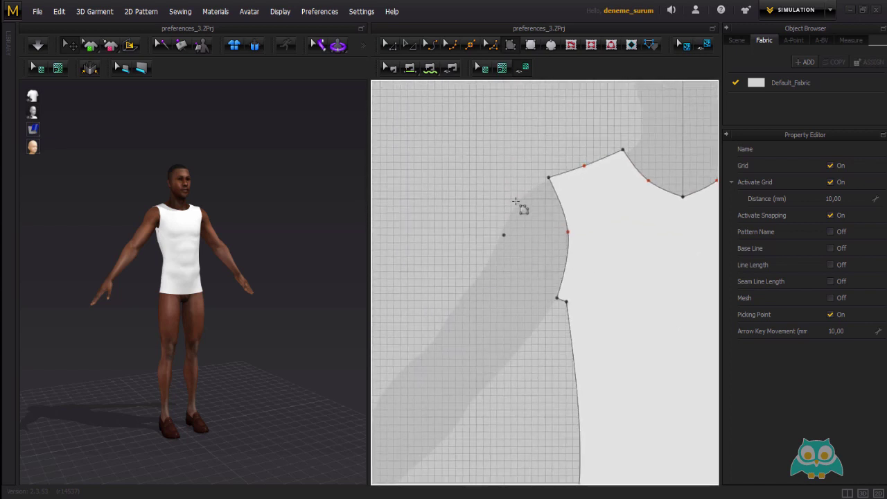
{"action": "scroll", "coordinate": [519, 189], "scroll_direction": "up", "scroll_amount": 3}
{"action": "middle_click_drag", "start_coordinate": [533, 180], "coordinate": [506, 209]}
{"action": "scroll", "coordinate": [499, 200], "scroll_direction": "up", "scroll_amount": 5}
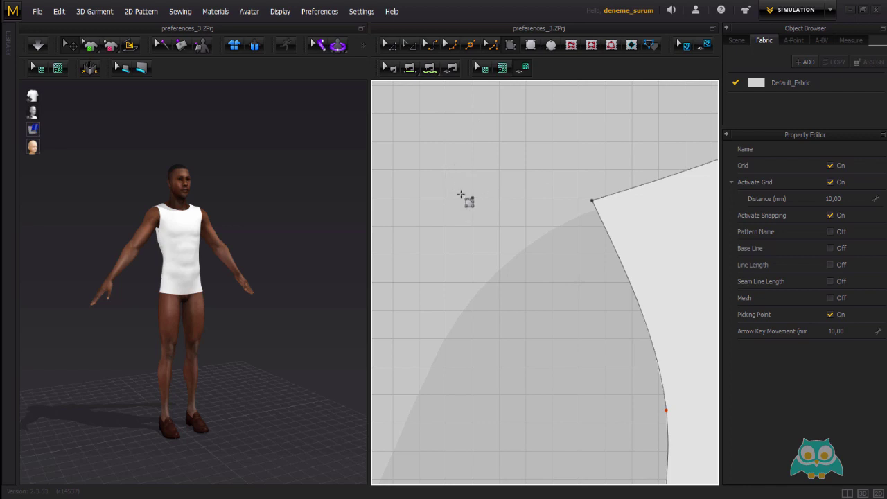
{"action": "left_click", "coordinate": [447, 172]}
{"action": "left_click", "coordinate": [474, 173]}
{"action": "left_click", "coordinate": [478, 199]}
{"action": "left_click", "coordinate": [448, 198]}
{"action": "left_click", "coordinate": [447, 169]}
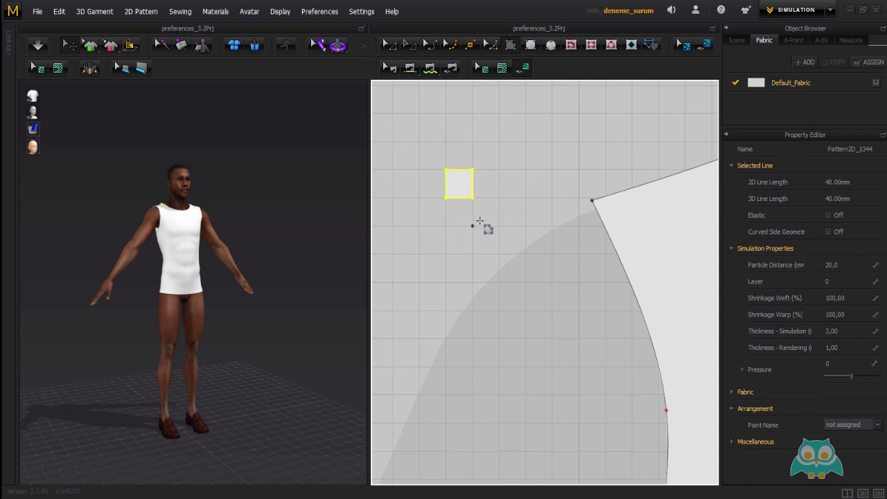
- Check the grid distance in the 2D pattern window properties, and show line lengths to inspect the square's sides
{"action": "left_click", "coordinate": [320, 11]}
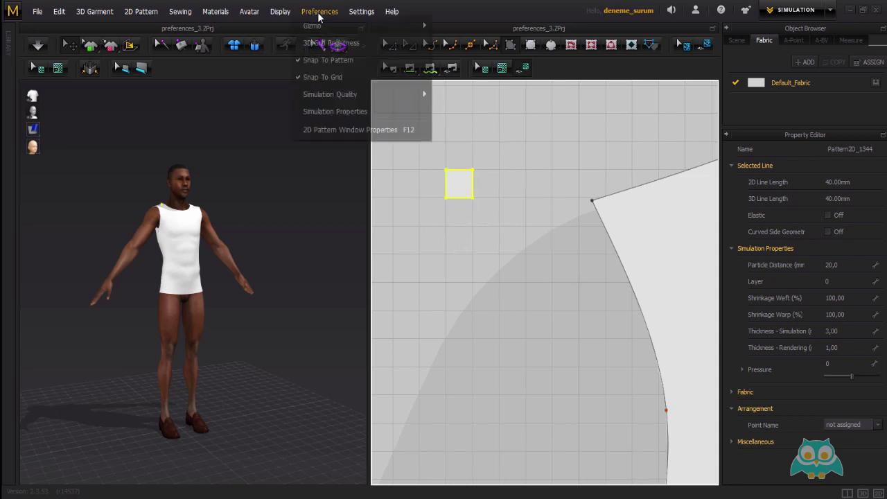
{"action": "left_click", "coordinate": [327, 127]}
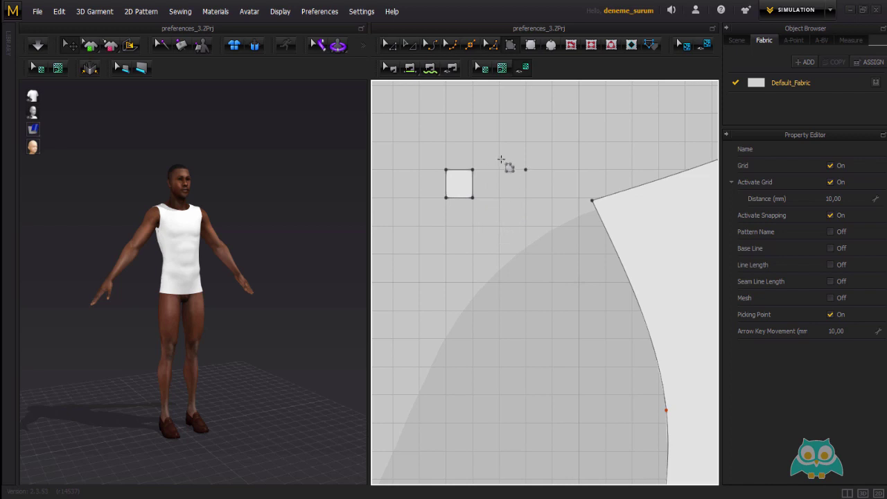
{"action": "left_click", "coordinate": [485, 127]}
{"action": "right_click", "coordinate": [485, 127]}
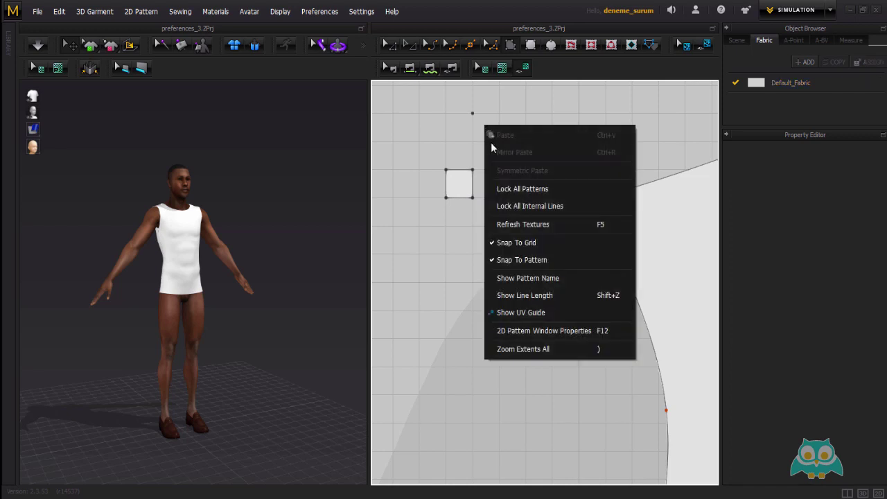
{"action": "left_click", "coordinate": [535, 296]}
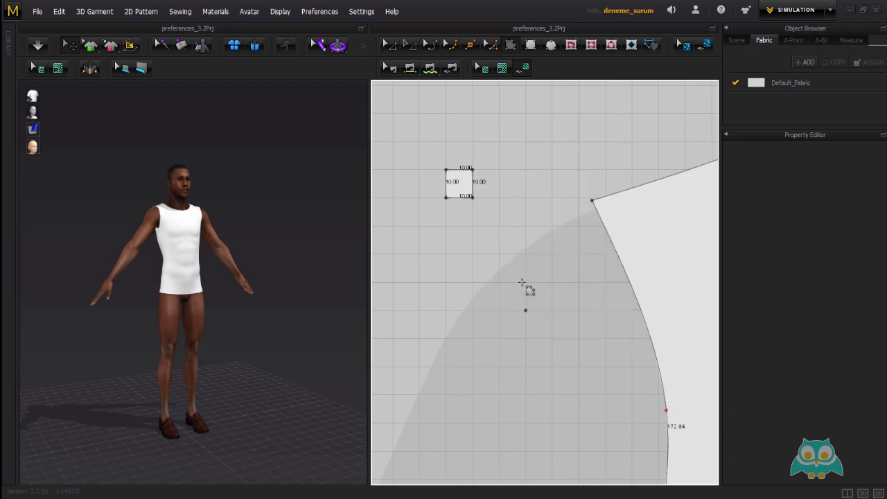
{"action": "scroll", "coordinate": [459, 180], "scroll_direction": "up", "scroll_amount": 2}
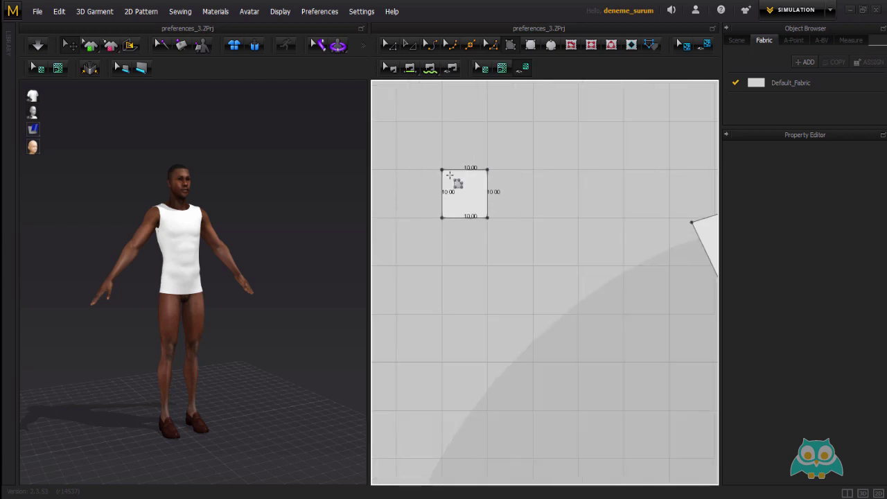
{"action": "scroll", "coordinate": [475, 211], "scroll_direction": "down", "scroll_amount": 4}
{"action": "scroll", "coordinate": [483, 207], "scroll_direction": "up", "scroll_amount": 1}
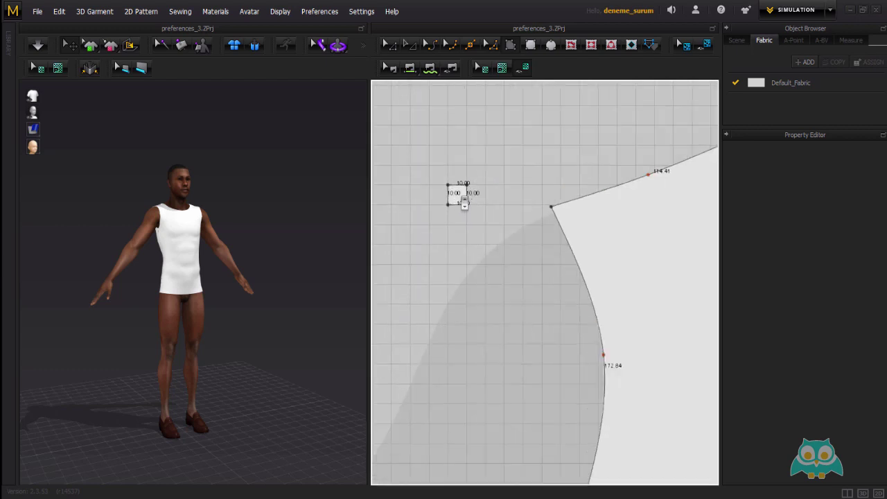
{"action": "scroll", "coordinate": [461, 196], "scroll_direction": "up", "scroll_amount": 2}
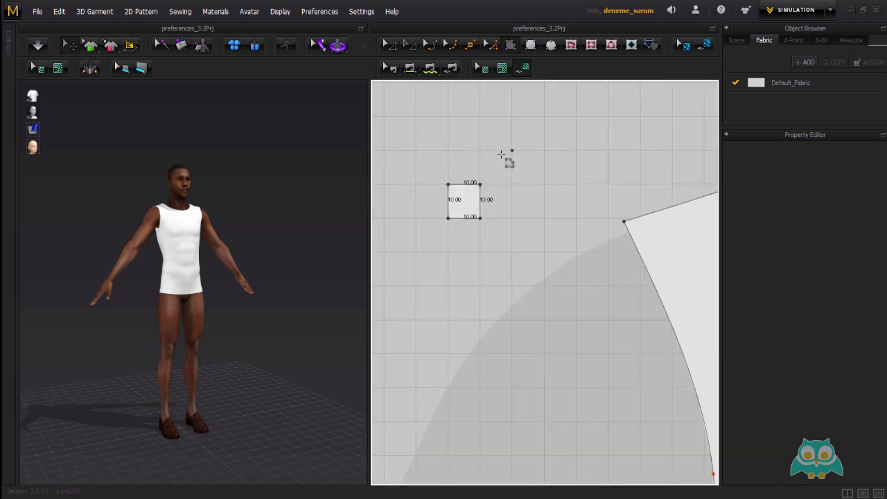
- Hide the line lengths and delete the small square pattern
{"action": "right_click", "coordinate": [500, 142]}
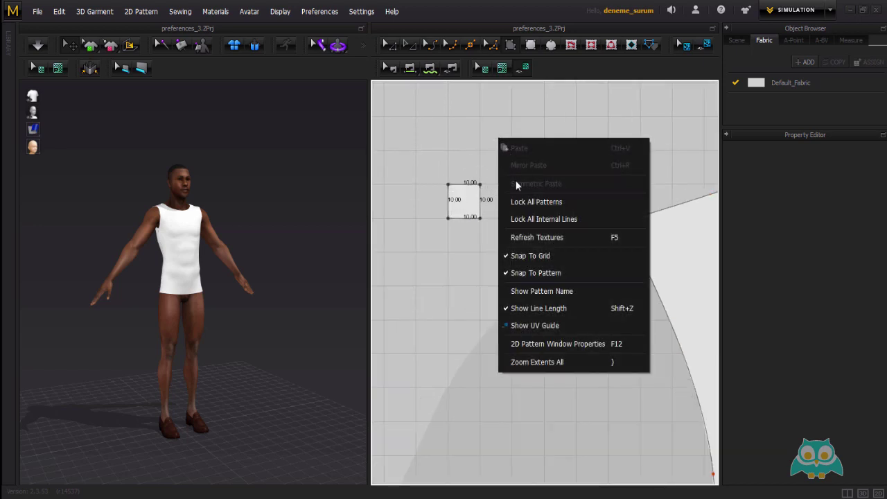
{"action": "left_click", "coordinate": [559, 309]}
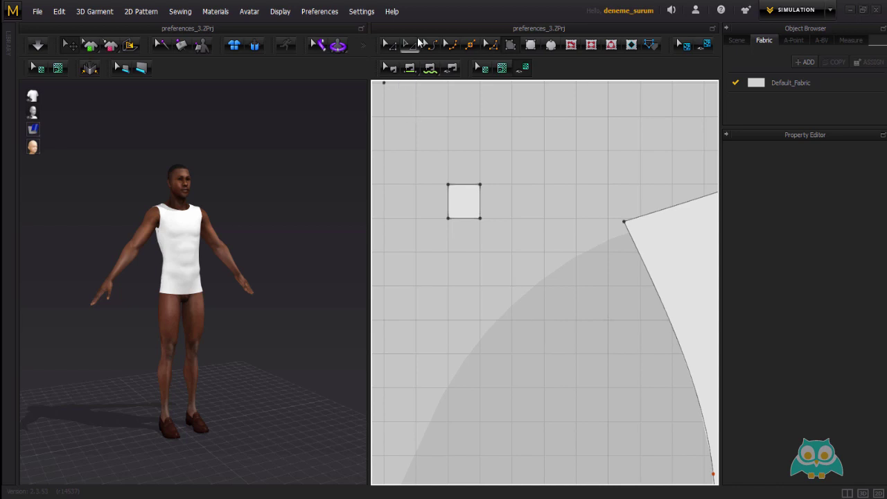
{"action": "left_click", "coordinate": [461, 201]}
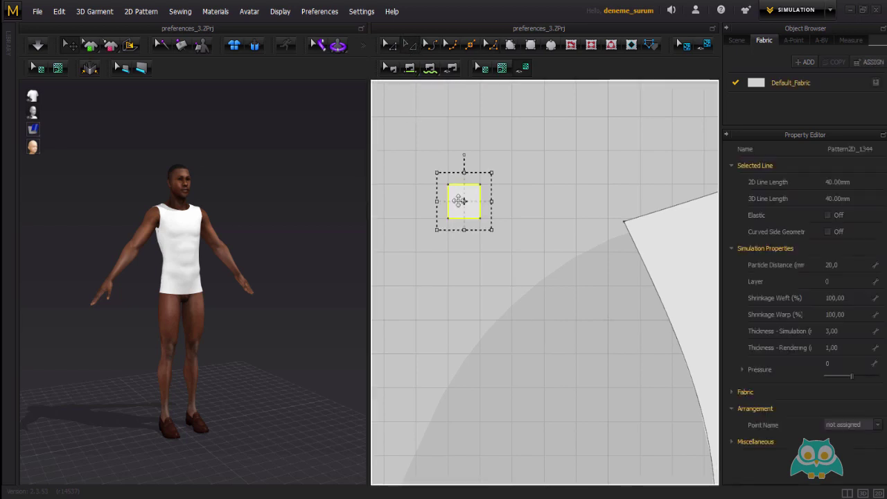
{"action": "key", "text": "Delete"}
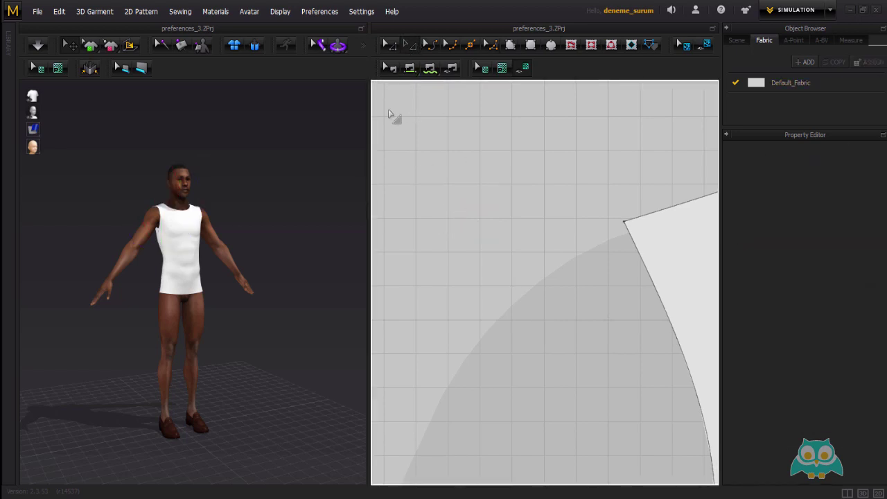
- Turn off Activate Grid in the 2D pattern window properties, and check the Snap To Pattern preference
{"action": "left_click", "coordinate": [317, 12]}
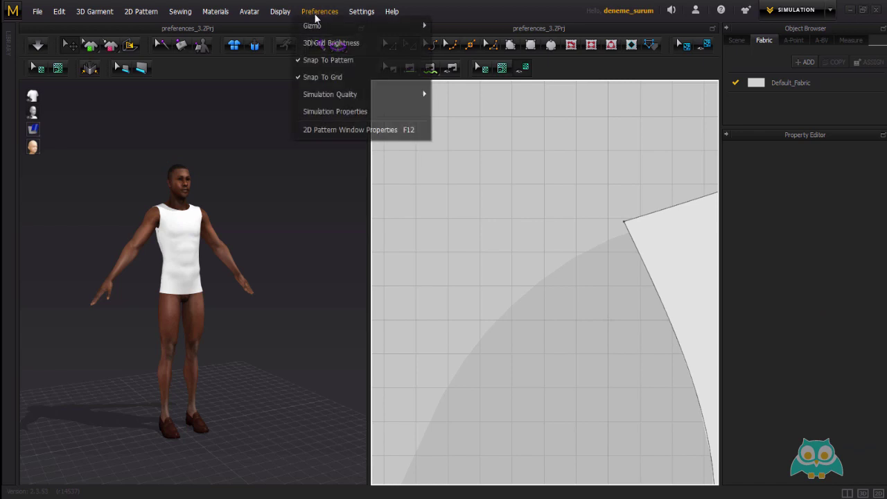
{"action": "left_click", "coordinate": [335, 131]}
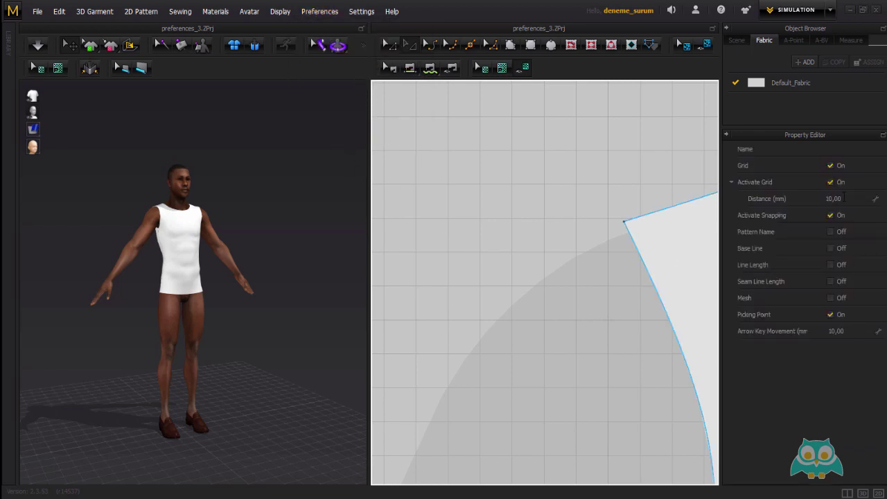
{"action": "left_click", "coordinate": [845, 198]}
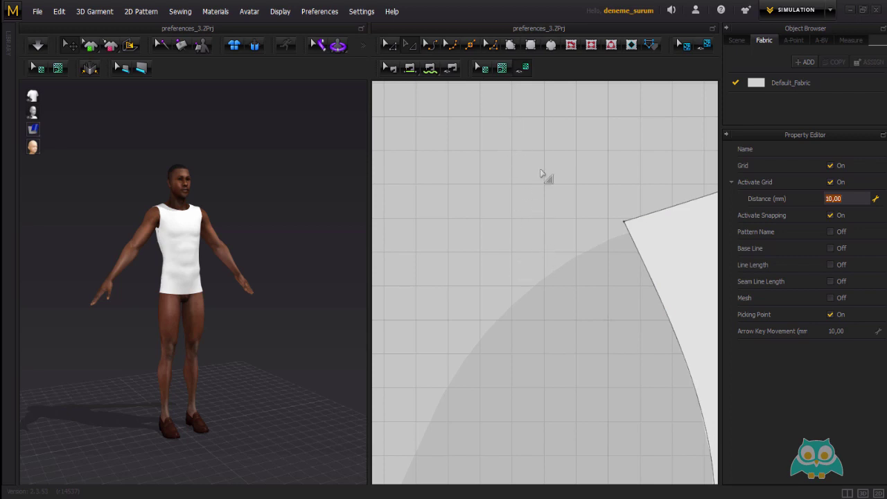
{"action": "left_click", "coordinate": [830, 181]}
{"action": "scroll", "coordinate": [495, 235], "scroll_direction": "up", "scroll_amount": 2}
{"action": "scroll", "coordinate": [495, 236], "scroll_direction": "down", "scroll_amount": 5}
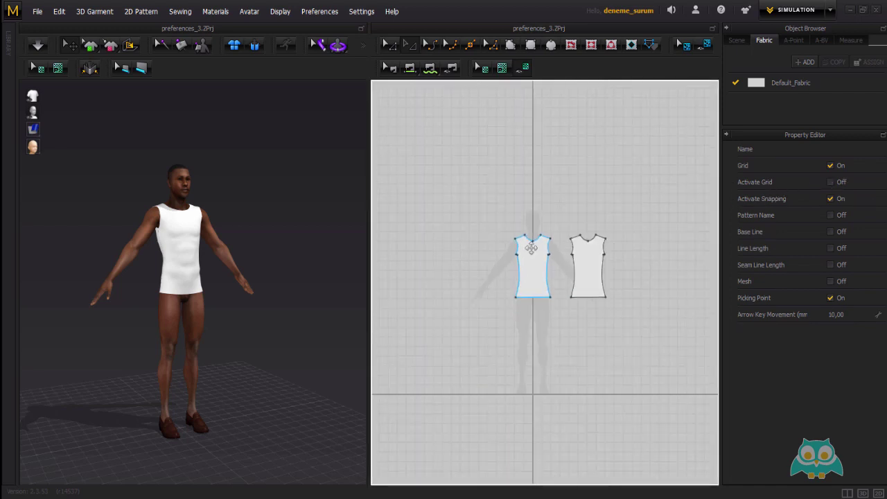
{"action": "scroll", "coordinate": [513, 235], "scroll_direction": "up", "scroll_amount": 2}
{"action": "scroll", "coordinate": [506, 236], "scroll_direction": "up", "scroll_amount": 2}
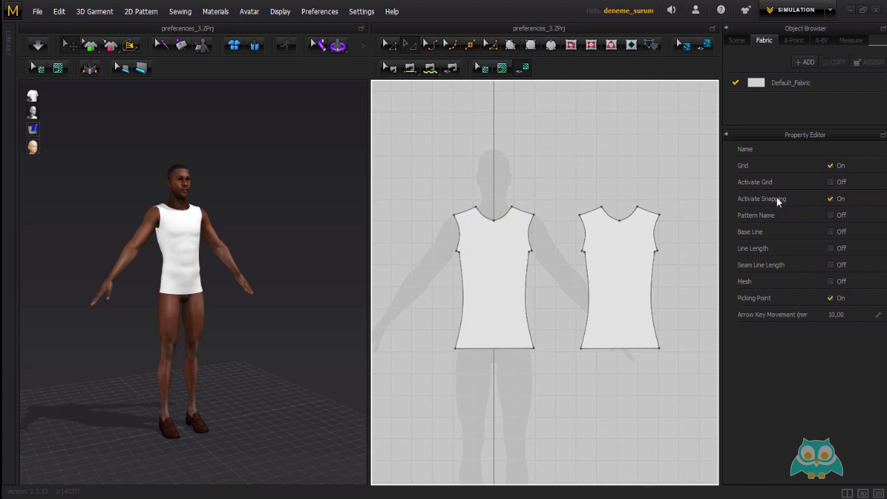
{"action": "left_click", "coordinate": [318, 12]}
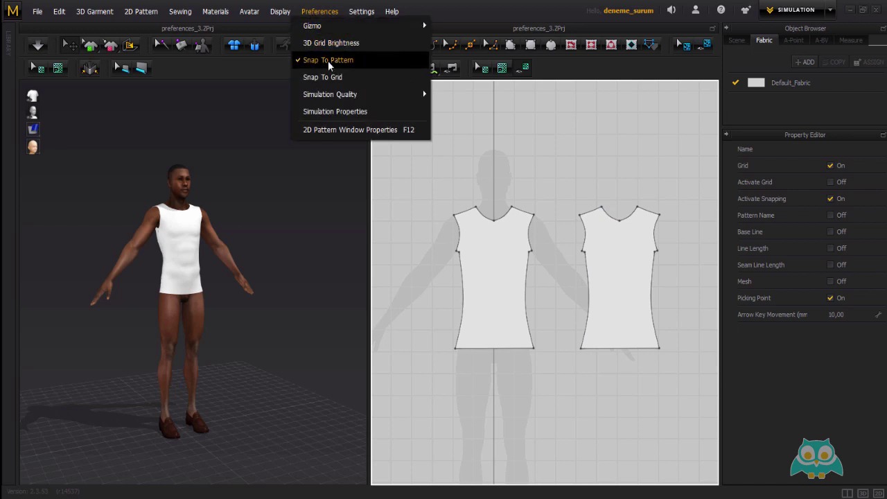
{"action": "left_click", "coordinate": [780, 217]}
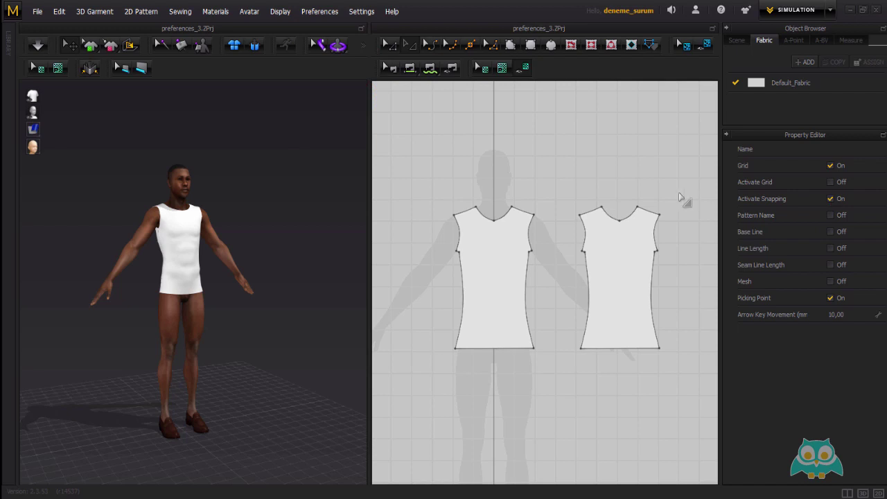
- Draw a rectangle pattern about 1130 mm in perimeter, above the tank top's front piece beside the avatar silhouette's head
{"action": "left_click", "coordinate": [532, 47]}
{"action": "right_click_drag", "start_coordinate": [535, 134], "coordinate": [538, 174]}
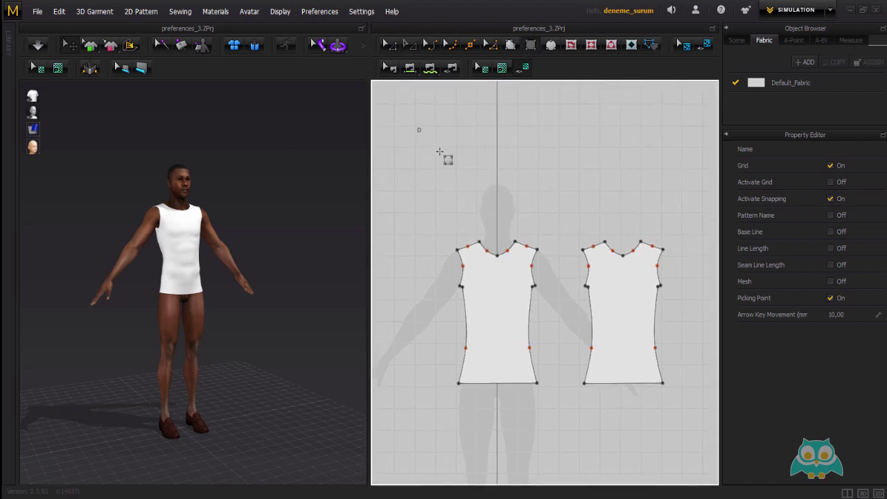
{"action": "left_click_drag", "start_coordinate": [417, 127], "coordinate": [482, 184]}
{"action": "right_click_drag", "start_coordinate": [462, 183], "coordinate": [480, 201]}
{"action": "scroll", "coordinate": [479, 200], "scroll_direction": "up", "scroll_amount": 4}
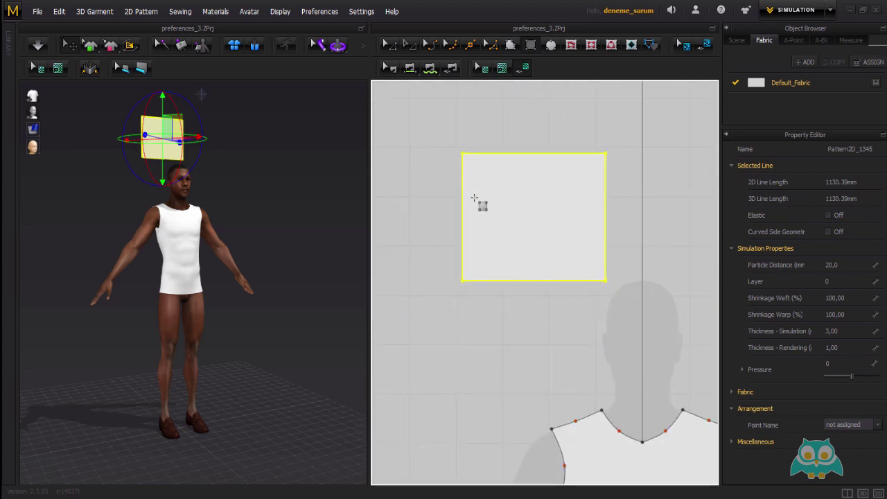
- Draw a diagonal internal line across the rectangle, snapped from its upper-left corner to its lower-right corner
{"action": "right_click_drag", "start_coordinate": [592, 187], "coordinate": [560, 196]}
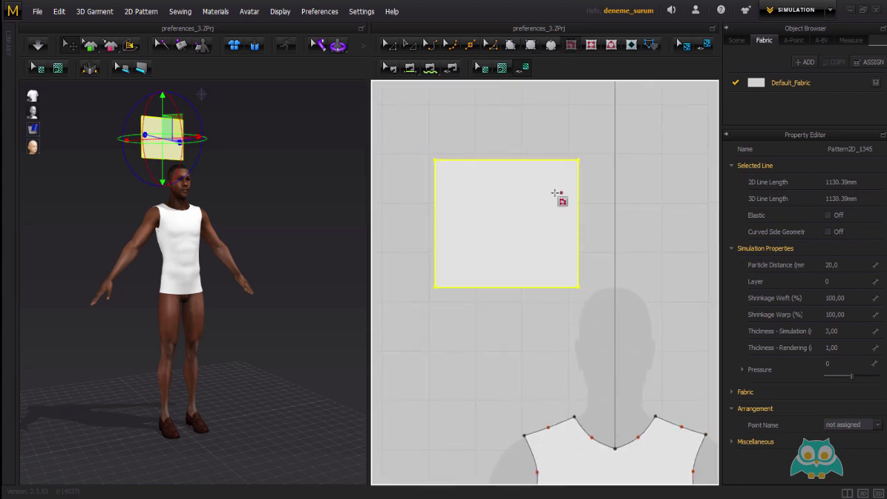
{"action": "scroll", "coordinate": [459, 202], "scroll_direction": "up", "scroll_amount": 2}
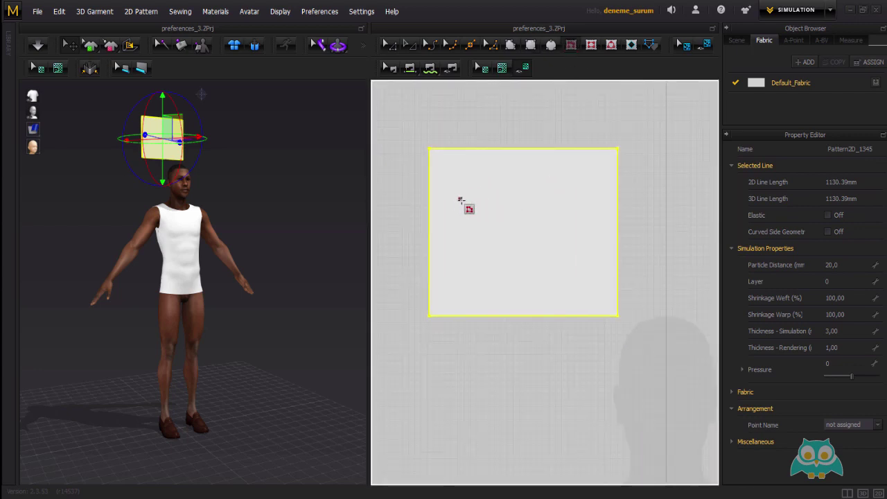
{"action": "scroll", "coordinate": [442, 184], "scroll_direction": "up", "scroll_amount": 1}
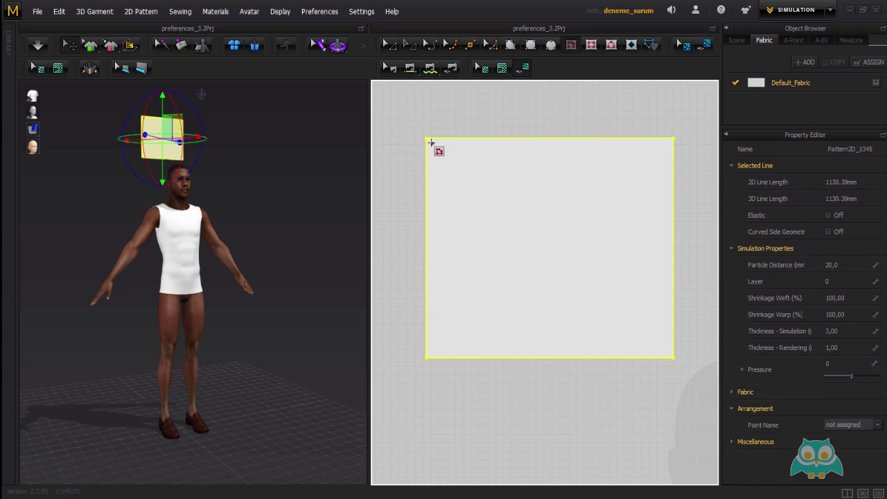
{"action": "left_click", "coordinate": [426, 139]}
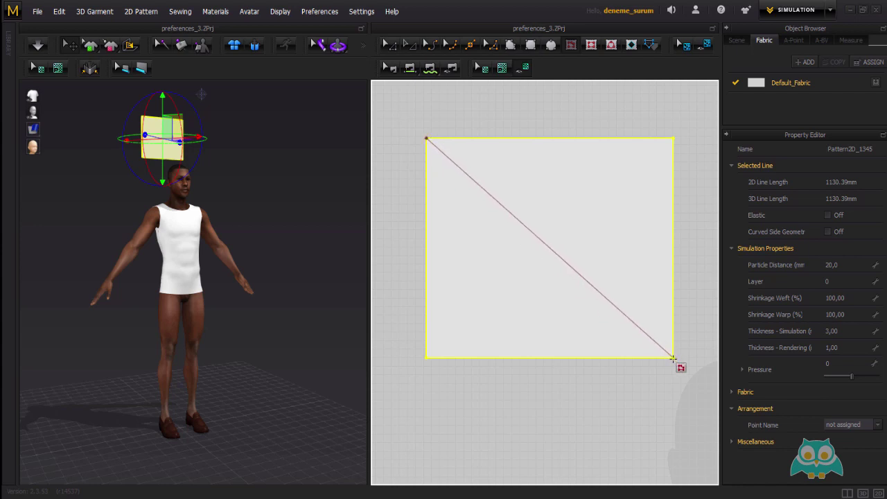
{"action": "left_click", "coordinate": [672, 359]}
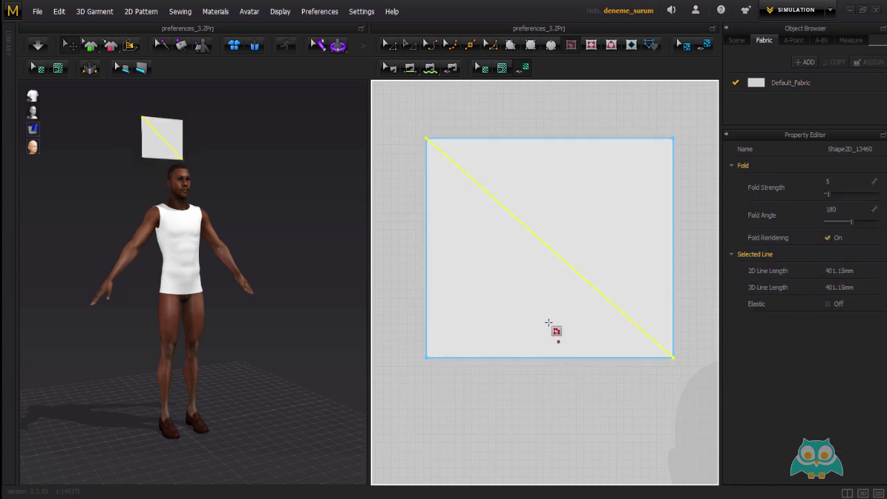
- Delete the rectangle pattern together with its internal line
{"action": "left_click", "coordinate": [410, 46]}
{"action": "left_click", "coordinate": [511, 188]}
{"action": "key", "text": "Delete"}
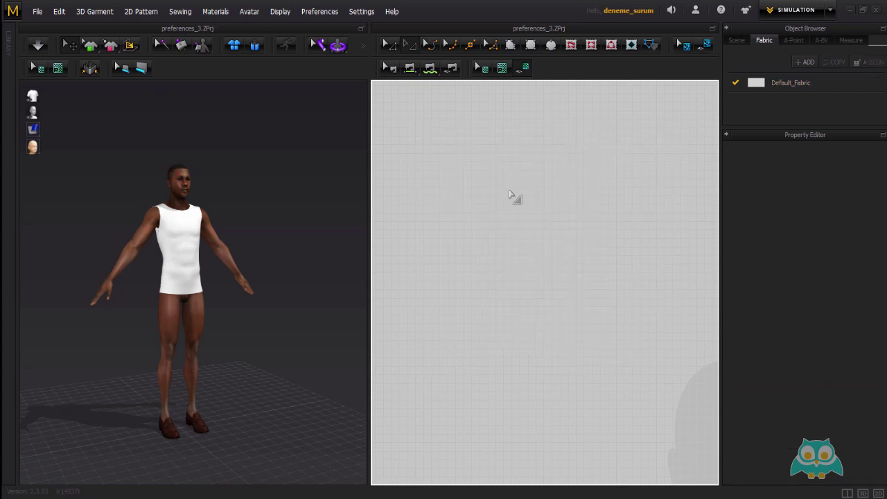
- Show the pattern names on the tank top pieces through the 2D pattern window properties, and hide them again
{"action": "left_click", "coordinate": [315, 13]}
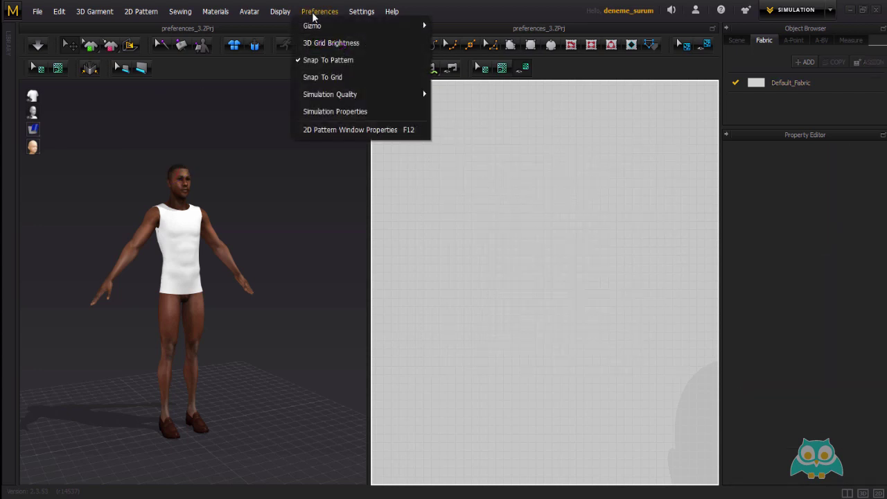
{"action": "left_click", "coordinate": [357, 131]}
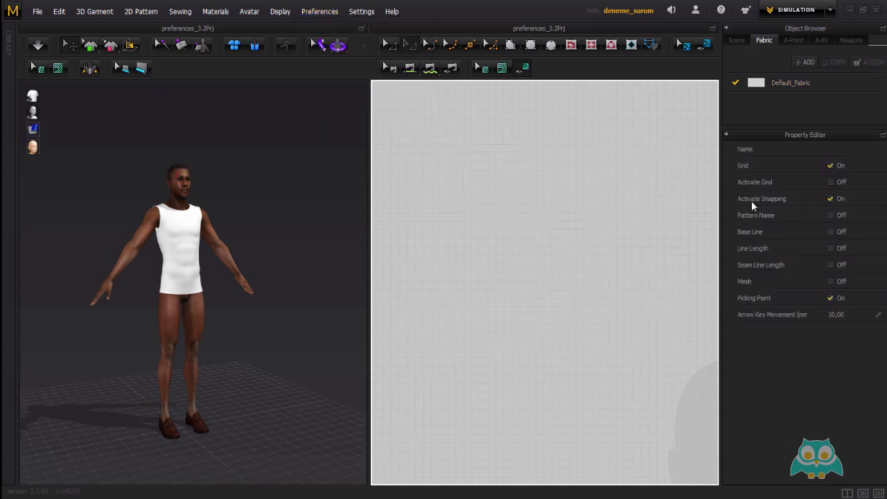
{"action": "middle_click_drag", "start_coordinate": [602, 299], "coordinate": [503, 250]}
{"action": "scroll", "coordinate": [503, 250], "scroll_direction": "down", "scroll_amount": 5}
{"action": "middle_click_drag", "start_coordinate": [587, 275], "coordinate": [559, 257]}
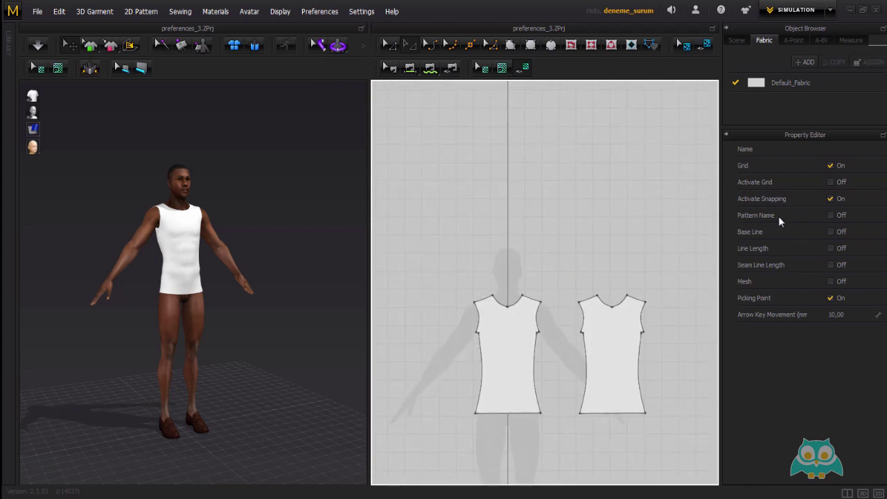
{"action": "right_click_drag", "start_coordinate": [570, 277], "coordinate": [564, 253]}
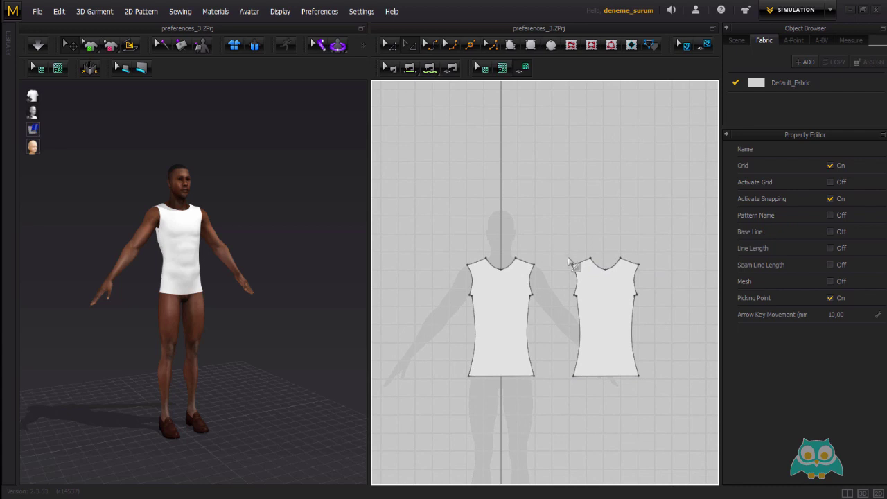
{"action": "scroll", "coordinate": [568, 262], "scroll_direction": "up", "scroll_amount": 1}
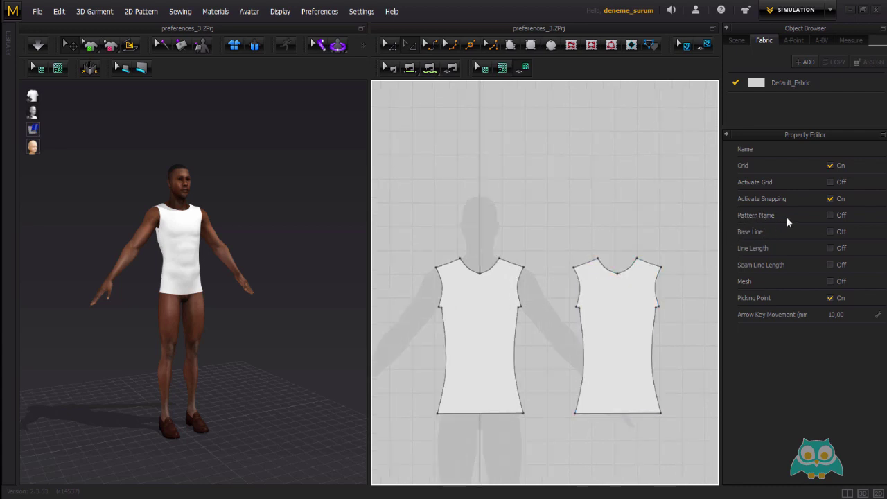
{"action": "left_click", "coordinate": [830, 216]}
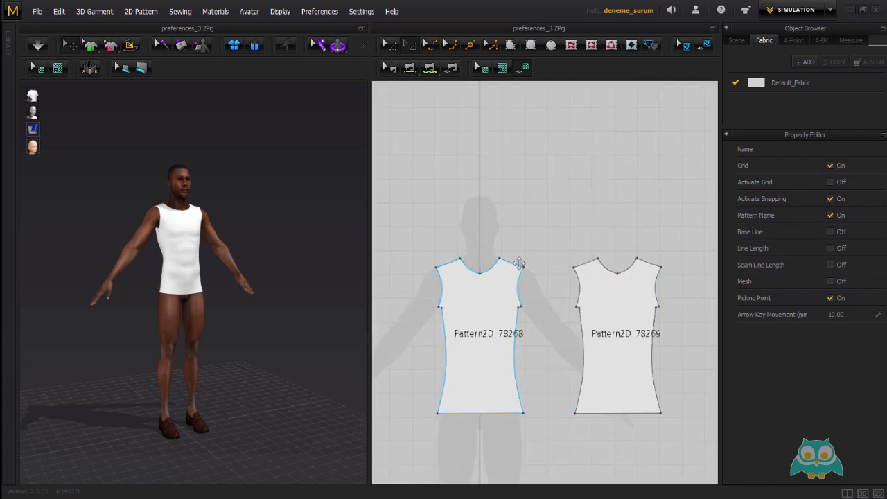
{"action": "left_click", "coordinate": [828, 216]}
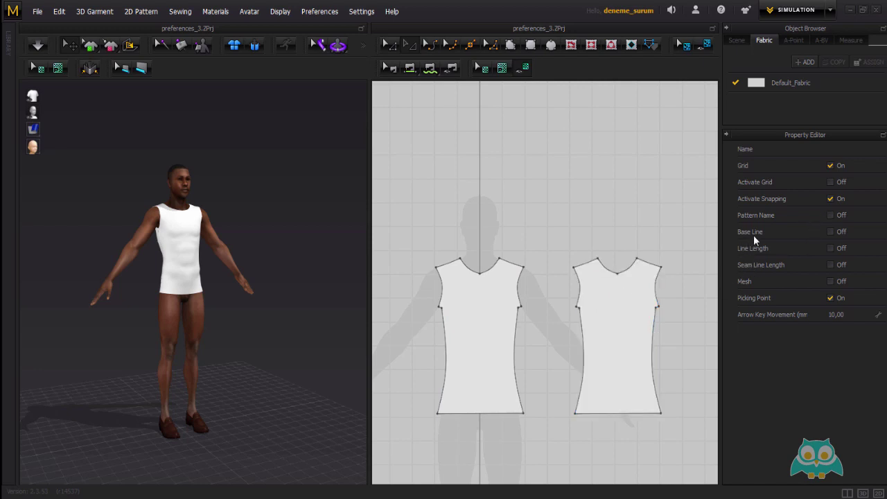
- Turn on Line Length in the 2D pattern window properties for the tank top pieces
{"action": "middle_click_drag", "start_coordinate": [616, 299], "coordinate": [596, 269]}
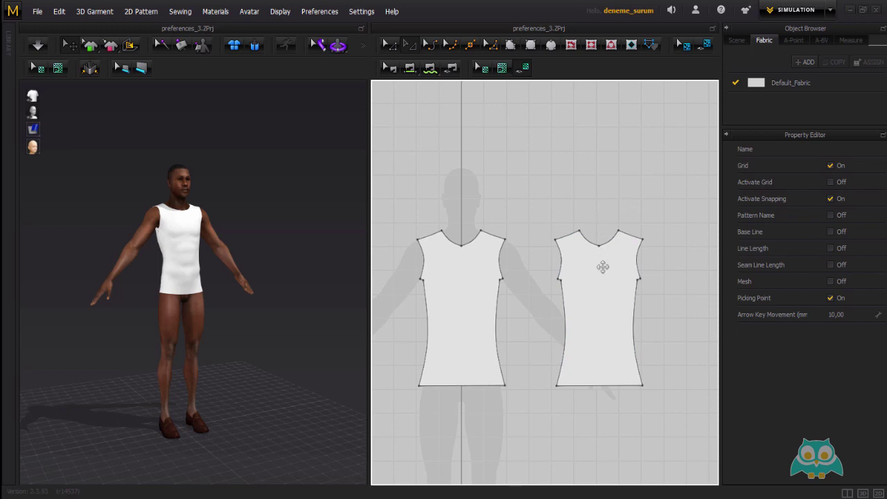
{"action": "middle_click_drag", "start_coordinate": [605, 284], "coordinate": [647, 271]}
{"action": "right_click", "coordinate": [414, 201]}
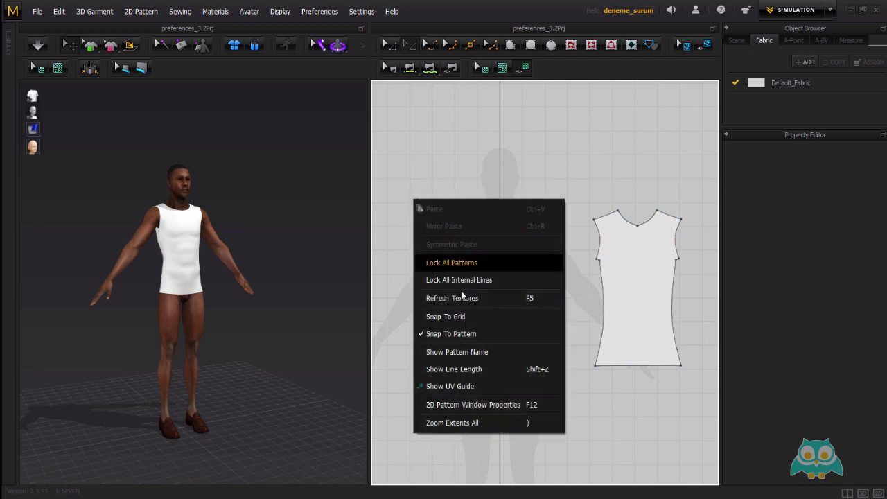
{"action": "left_click", "coordinate": [319, 12]}
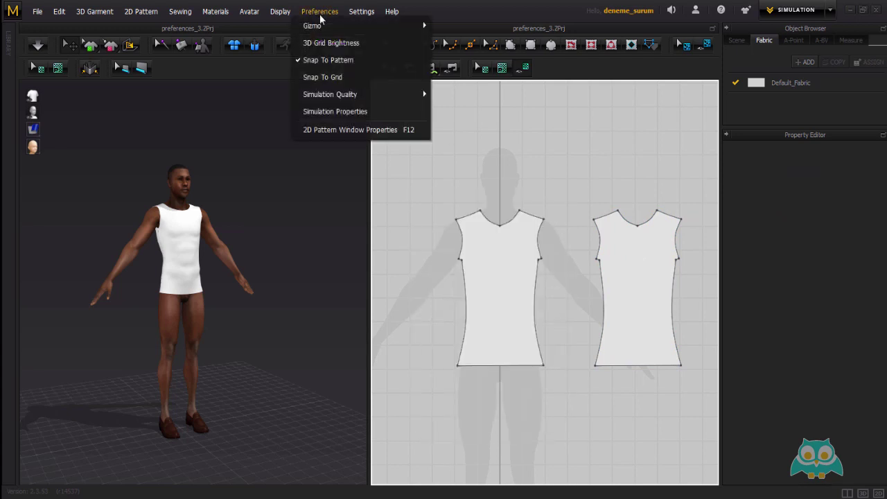
{"action": "left_click", "coordinate": [338, 130]}
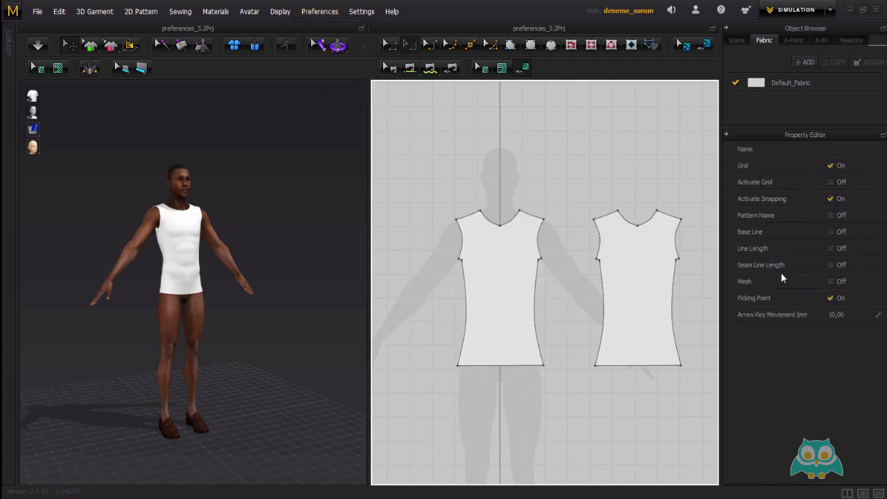
{"action": "left_click", "coordinate": [831, 248]}
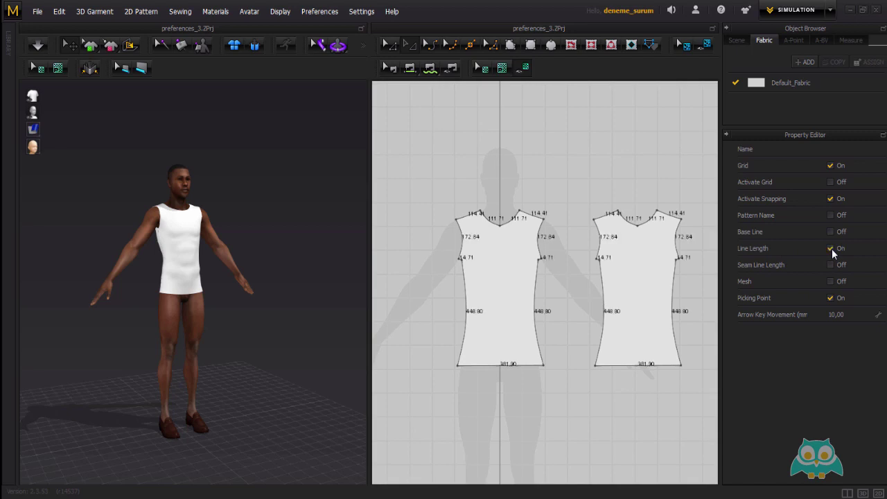
- Switch the 2D display from Line Length to Seam Line Length, and show the seams with the Edit Sewing tool
{"action": "left_click", "coordinate": [831, 248]}
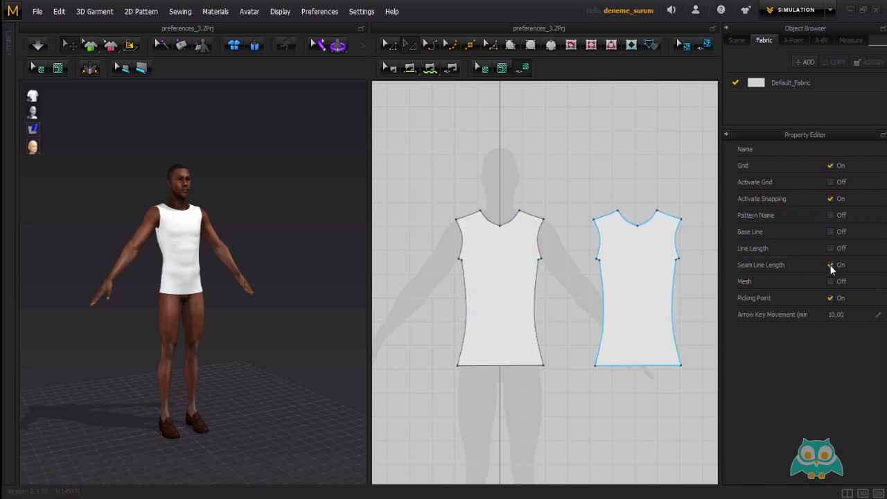
{"action": "left_click", "coordinate": [390, 69]}
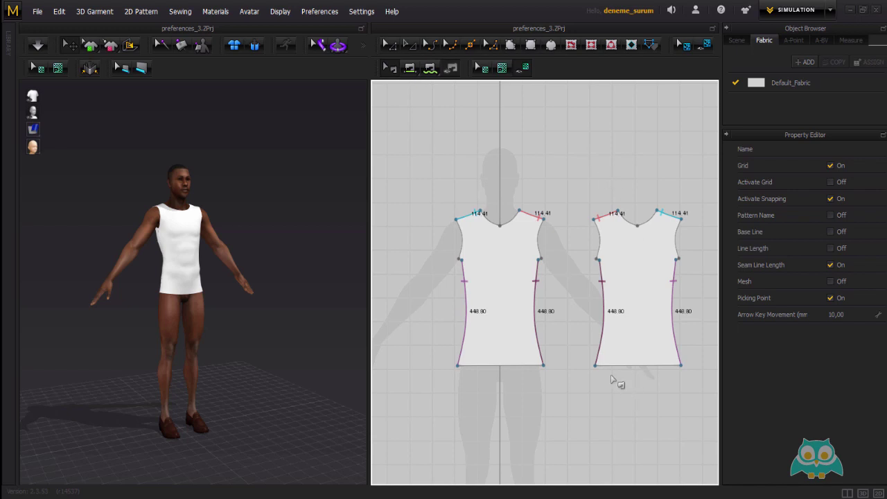
{"action": "left_click", "coordinate": [317, 11]}
{"action": "left_click", "coordinate": [332, 131]}
- Check the Show 2D Sewing Lengths option among the sewing display settings
{"action": "left_click", "coordinate": [279, 12]}
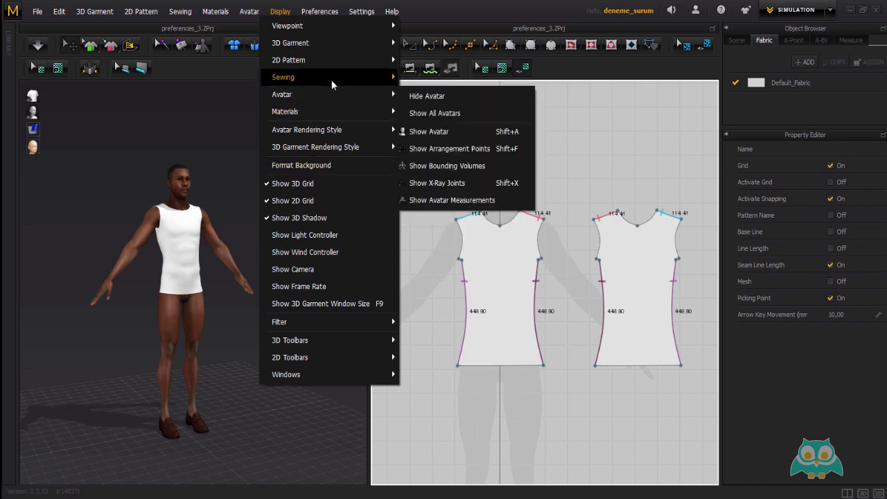
{"action": "mouse_move", "coordinate": [326, 77]}
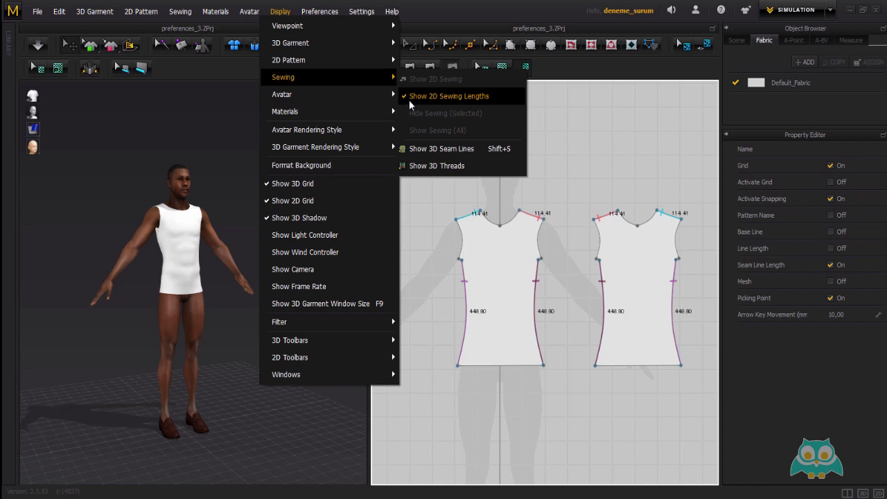
{"action": "left_click", "coordinate": [523, 278]}
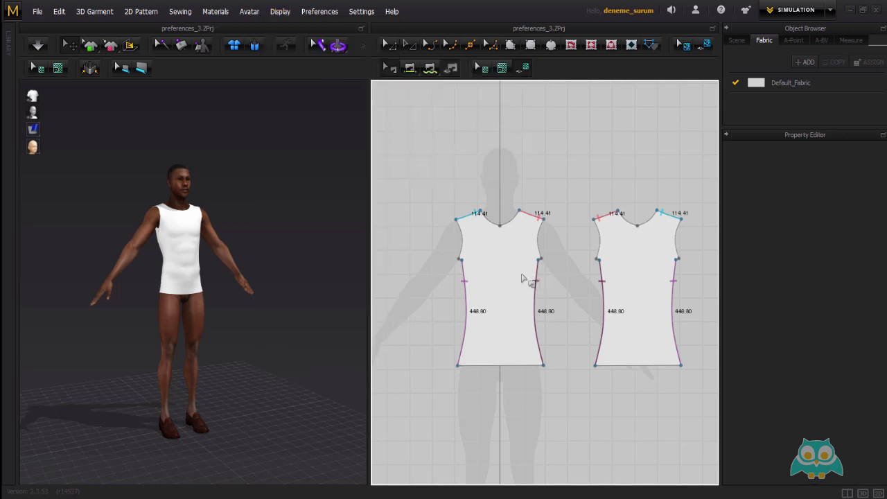
- Turn off Seam Line Length in the 2D pattern window properties
{"action": "left_click", "coordinate": [317, 12]}
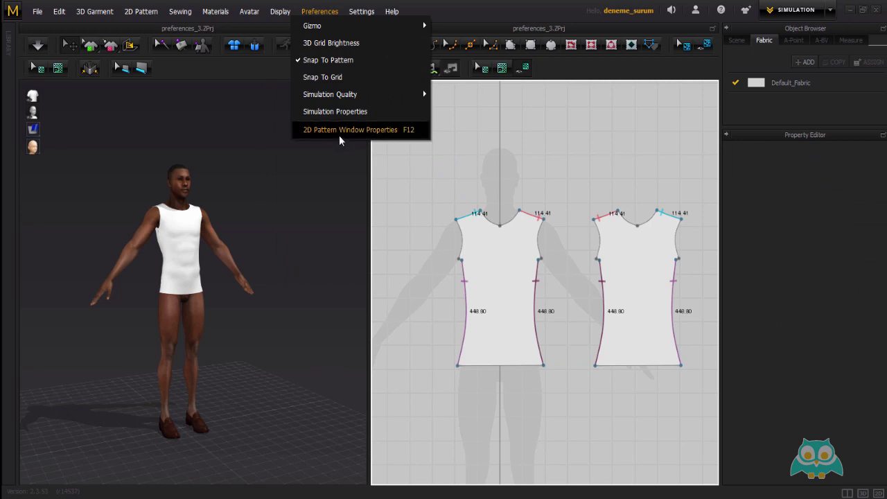
{"action": "left_click", "coordinate": [340, 130]}
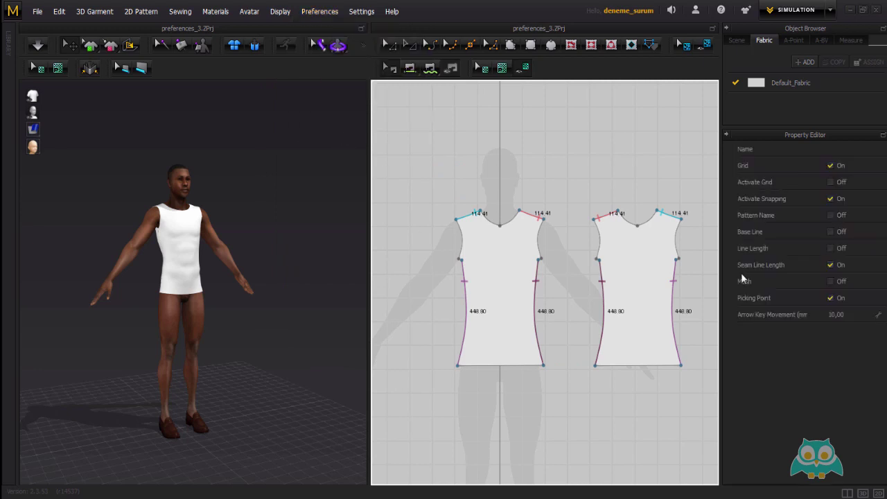
{"action": "left_click", "coordinate": [831, 265]}
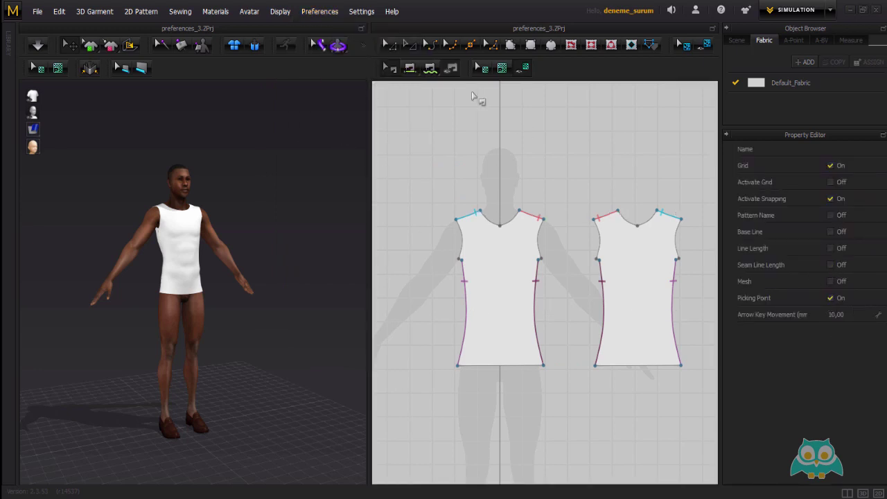
- Switch from Edit Sewing to the Transform Pattern tool and reopen the 2D pattern window properties
{"action": "left_click", "coordinate": [406, 45]}
{"action": "left_click", "coordinate": [506, 262]}
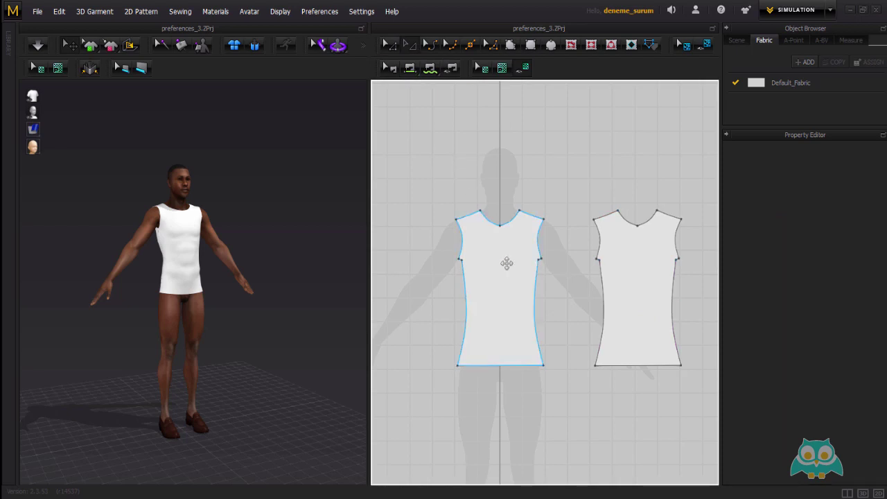
{"action": "left_click", "coordinate": [320, 12]}
{"action": "left_click", "coordinate": [331, 132]}
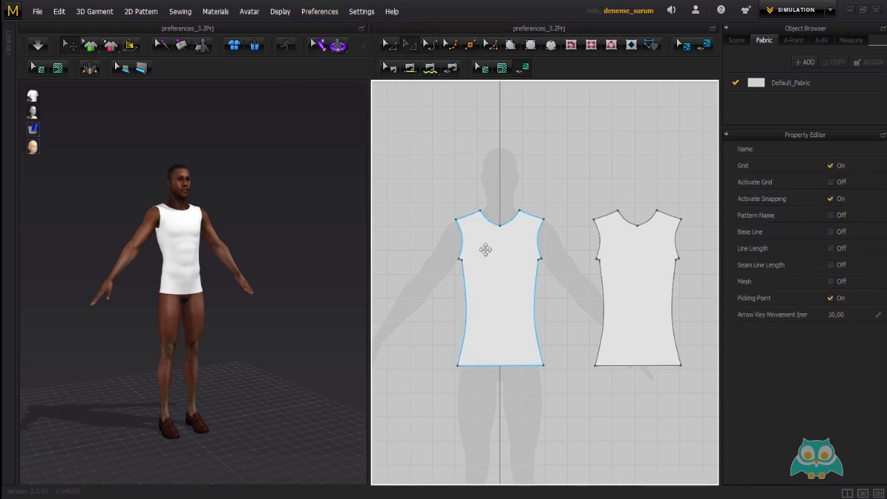
{"action": "right_click_drag", "start_coordinate": [547, 291], "coordinate": [535, 277]}
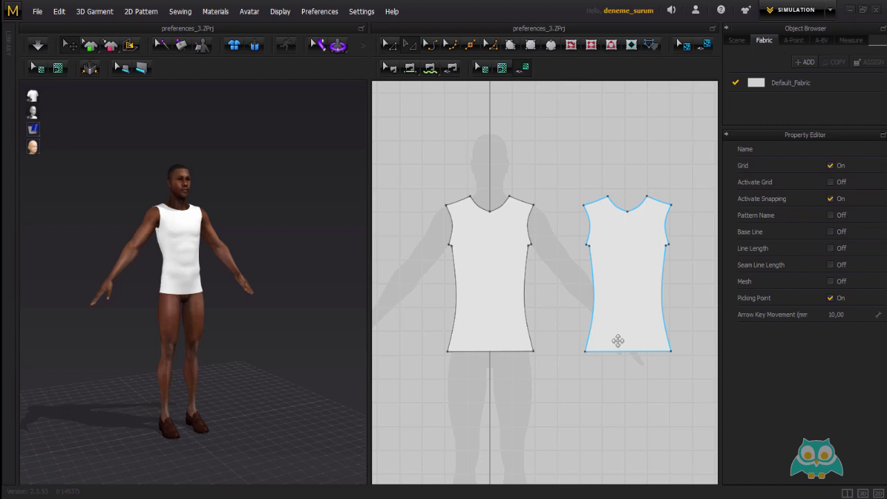
- Display the Mesh on the tank top's 2D pieces for a close examination, and turn it off again
{"action": "left_click", "coordinate": [830, 282]}
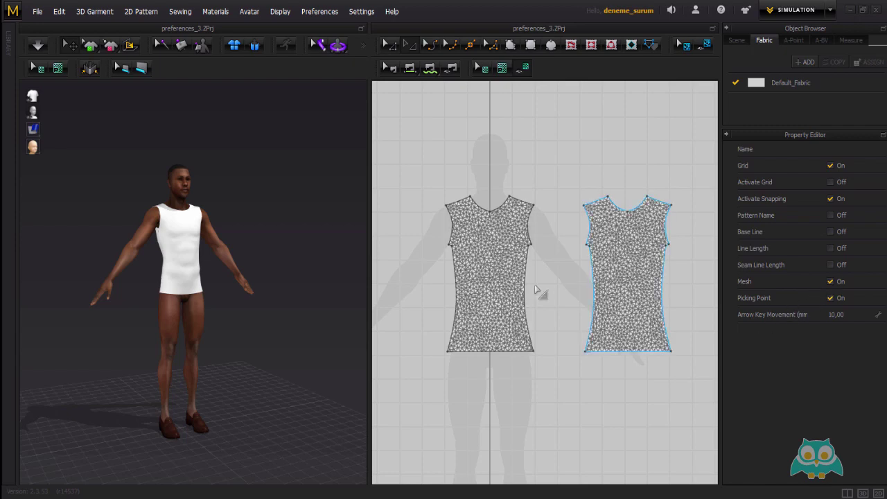
{"action": "left_click", "coordinate": [535, 288]}
{"action": "scroll", "coordinate": [478, 221], "scroll_direction": "up", "scroll_amount": 5}
{"action": "scroll", "coordinate": [481, 235], "scroll_direction": "down", "scroll_amount": 3}
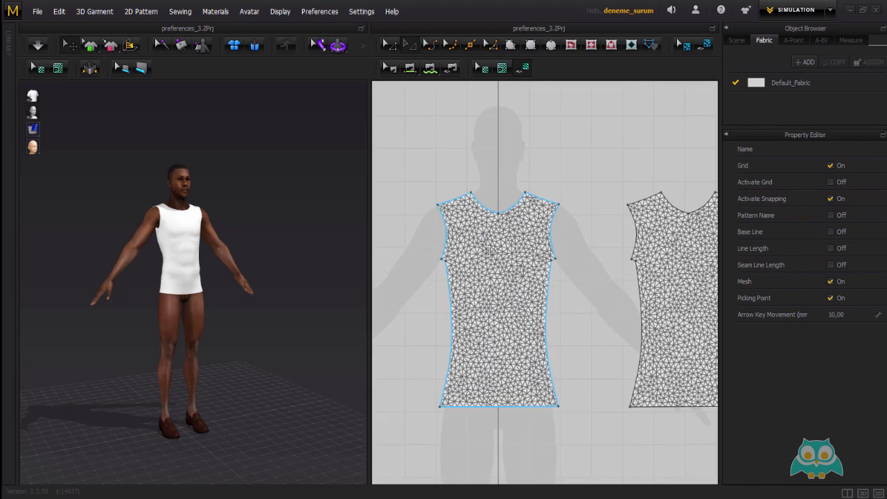
{"action": "scroll", "coordinate": [490, 253], "scroll_direction": "up", "scroll_amount": 5}
{"action": "scroll", "coordinate": [491, 253], "scroll_direction": "down", "scroll_amount": 5}
{"action": "left_click", "coordinate": [607, 190]}
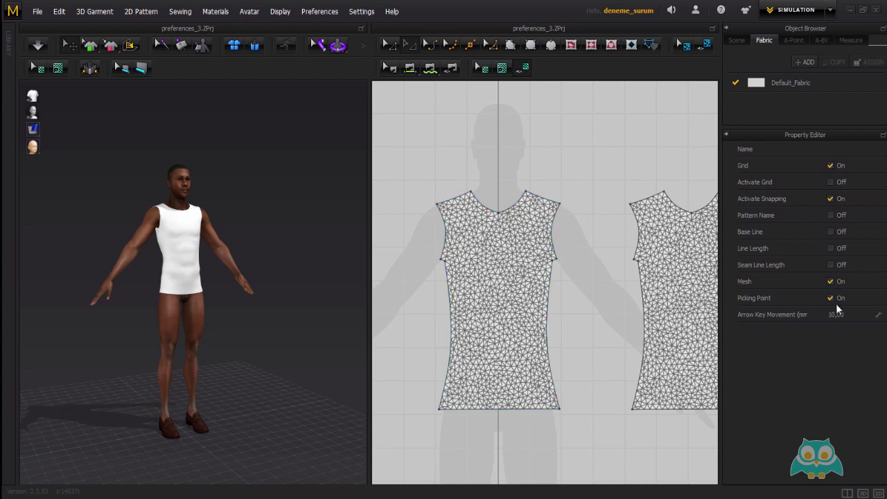
{"action": "left_click", "coordinate": [830, 282]}
{"action": "middle_click_drag", "start_coordinate": [594, 317], "coordinate": [552, 298]}
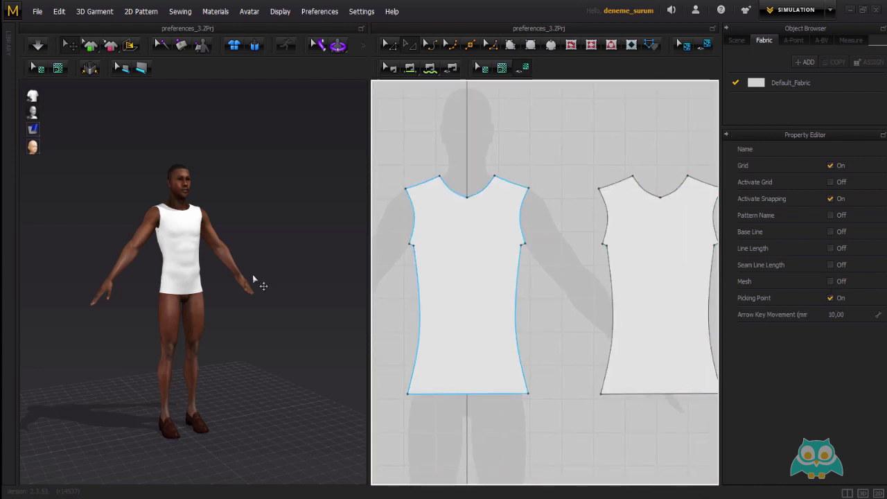
- Select the front piece near the shoulder in the 3D view to show its picking point in 2D, and clear the selection
{"action": "right_click_drag", "start_coordinate": [253, 277], "coordinate": [206, 290]}
{"action": "middle_click_drag", "start_coordinate": [202, 267], "coordinate": [178, 304]}
{"action": "scroll", "coordinate": [179, 275], "scroll_direction": "up", "scroll_amount": 3}
{"action": "right_click_drag", "start_coordinate": [179, 273], "coordinate": [166, 276]}
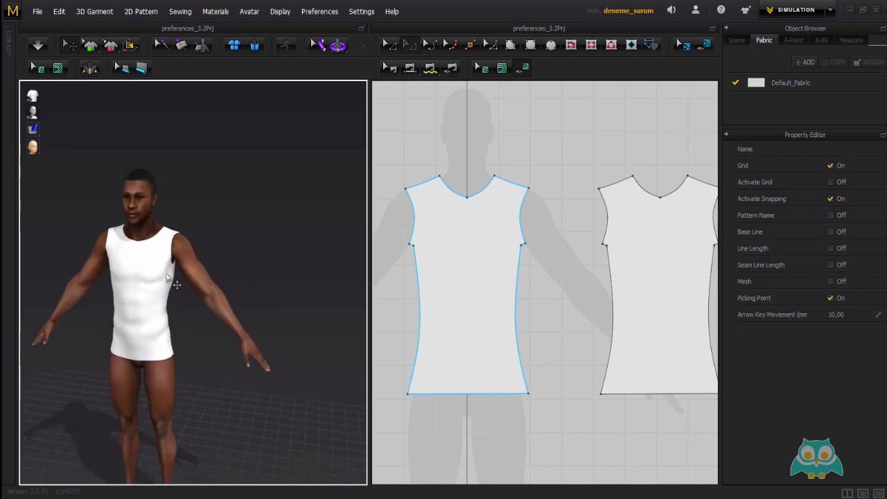
{"action": "scroll", "coordinate": [176, 284], "scroll_direction": "up", "scroll_amount": 2}
{"action": "left_click", "coordinate": [153, 232]}
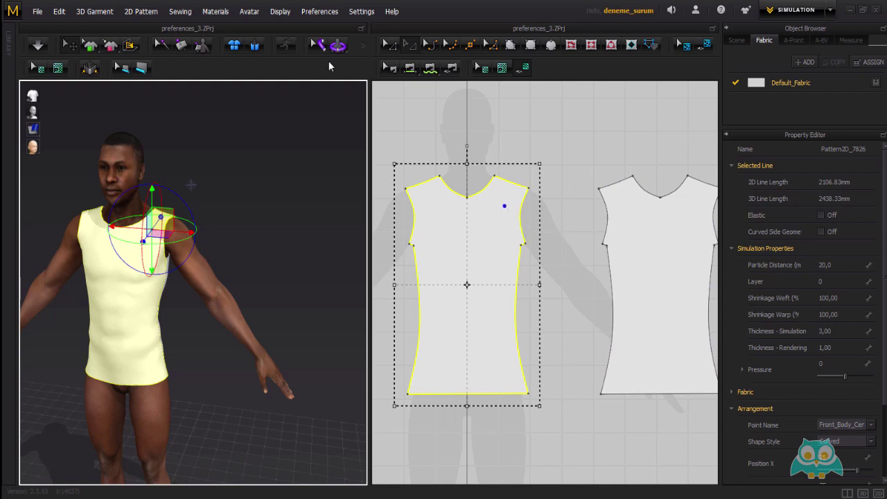
{"action": "key", "text": "Escape"}
- Reopen the 2D pattern window properties and review the Picking Point and Arrow Key Movement settings
{"action": "left_click", "coordinate": [317, 13]}
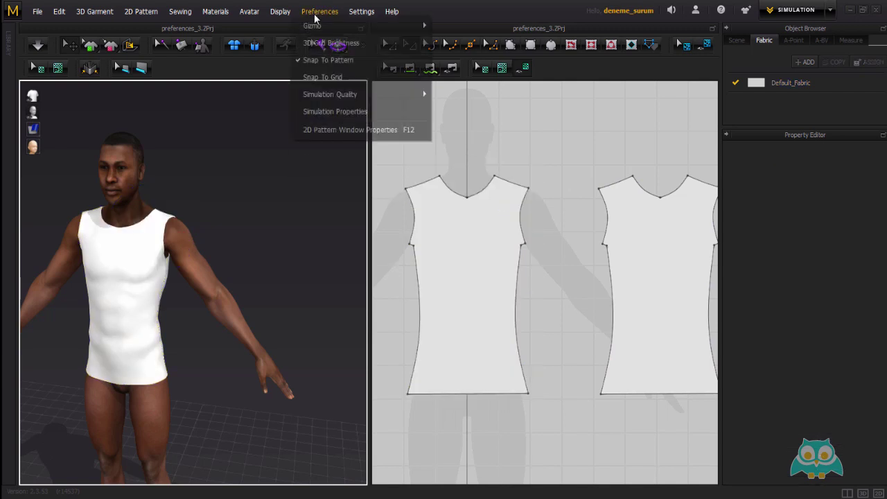
{"action": "left_click", "coordinate": [343, 130]}
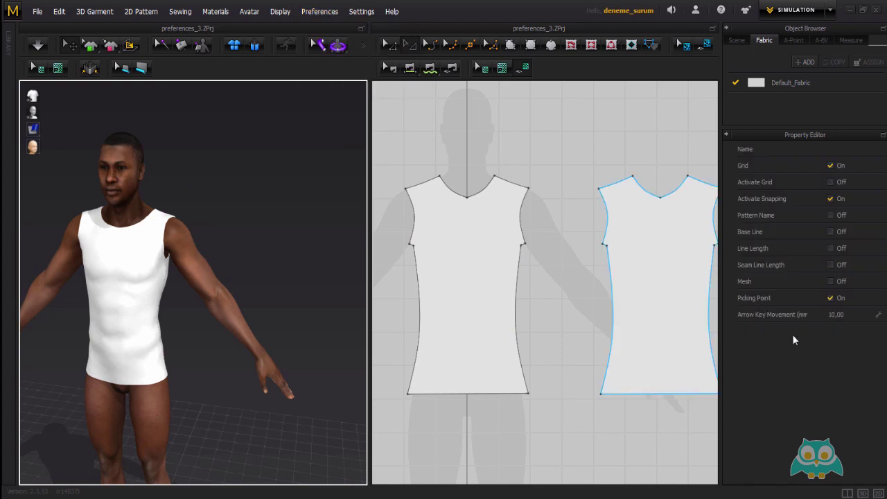
{"action": "left_click", "coordinate": [318, 11]}
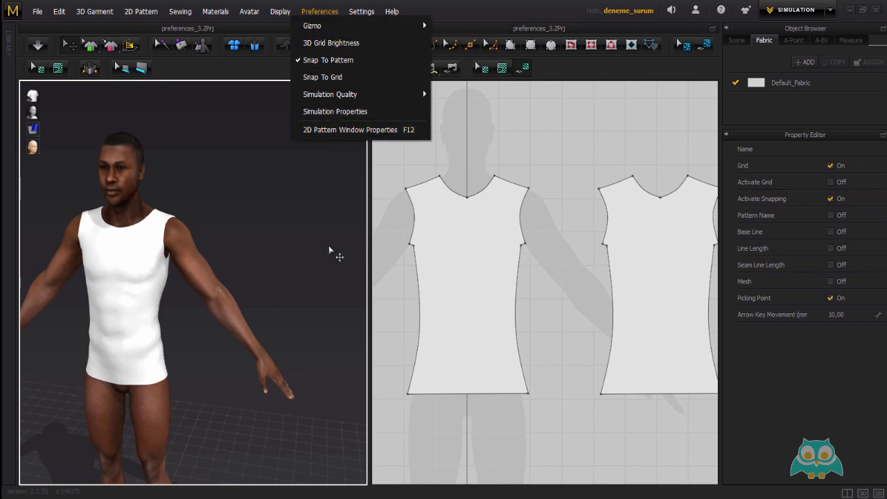
{"action": "left_click", "coordinate": [322, 225]}
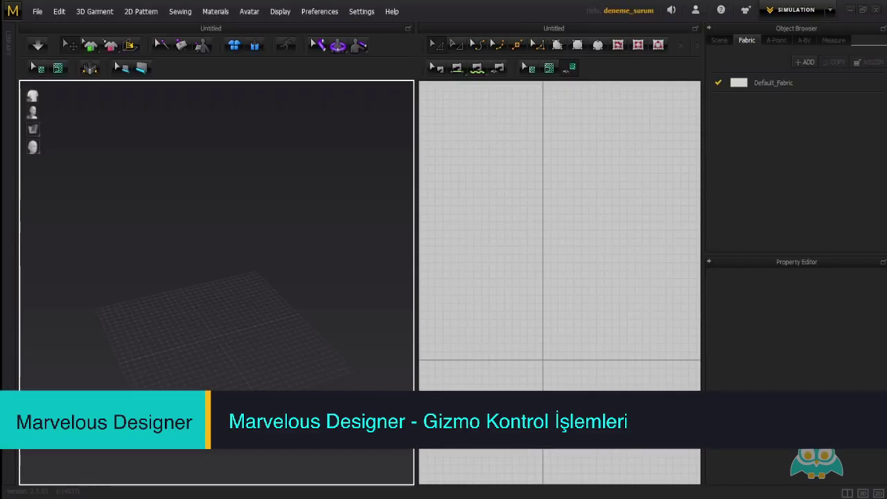
- Examine the Gizmo coordinate options in the preferences
{"action": "left_click", "coordinate": [319, 11]}
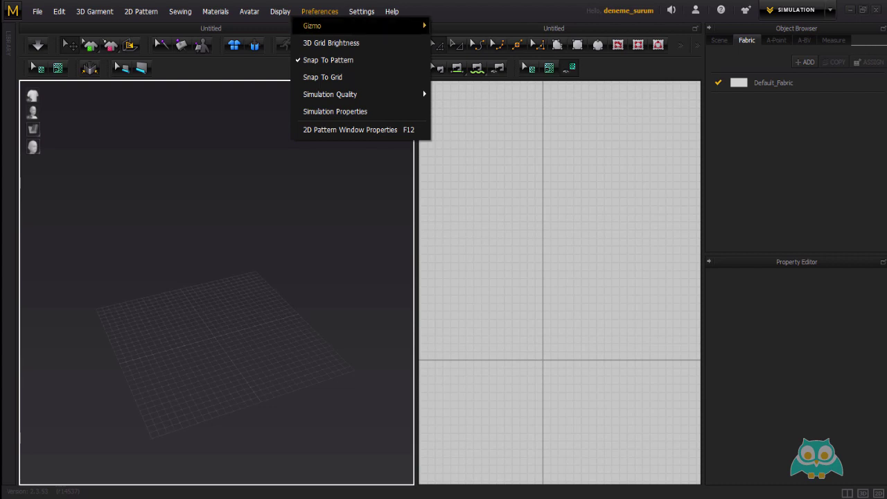
{"action": "mouse_move", "coordinate": [313, 26]}
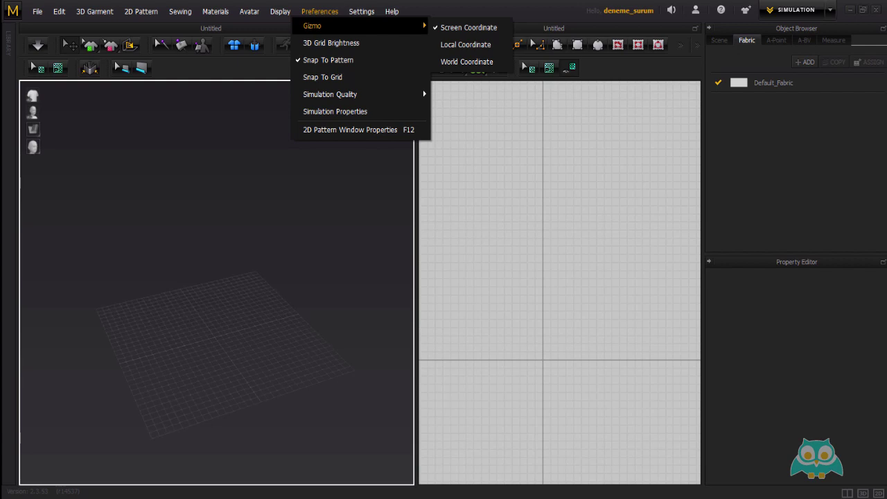
- Open the avatar_gizmo project from the 63-Avatar_Gizmo folder
{"action": "mouse_move", "coordinate": [38, 12]}
{"action": "mouse_move", "coordinate": [43, 43]}
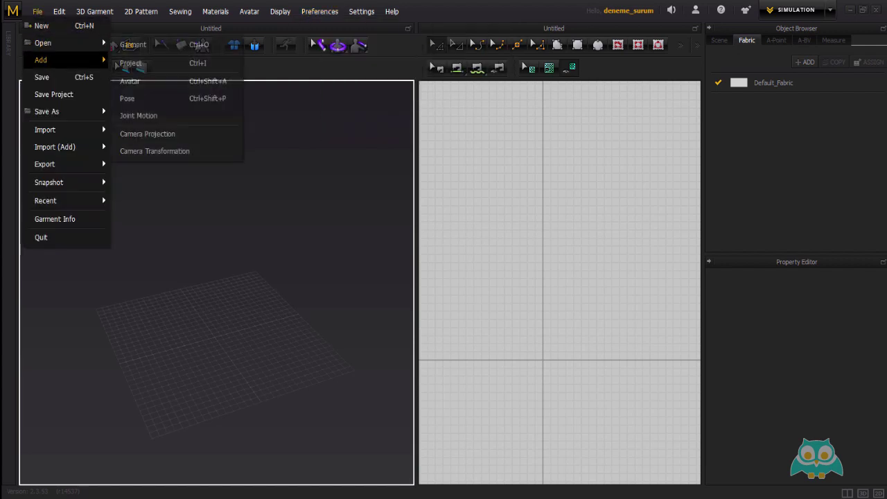
{"action": "left_click", "coordinate": [131, 62]}
{"action": "left_click", "coordinate": [440, 268]}
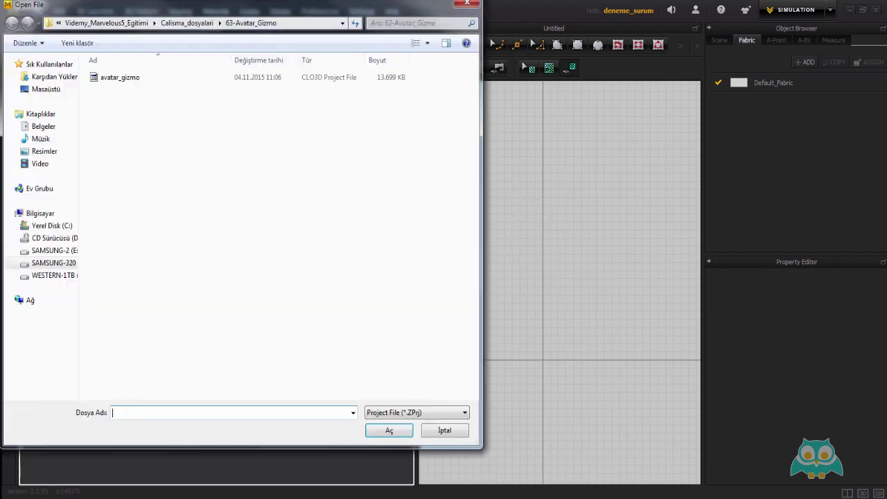
{"action": "left_click", "coordinate": [186, 23]}
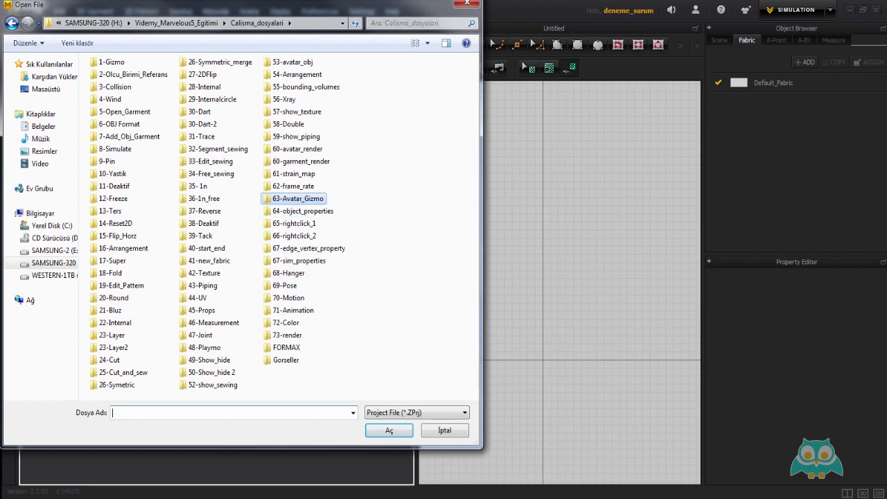
{"action": "double_click", "coordinate": [298, 199]}
{"action": "left_click", "coordinate": [120, 77]}
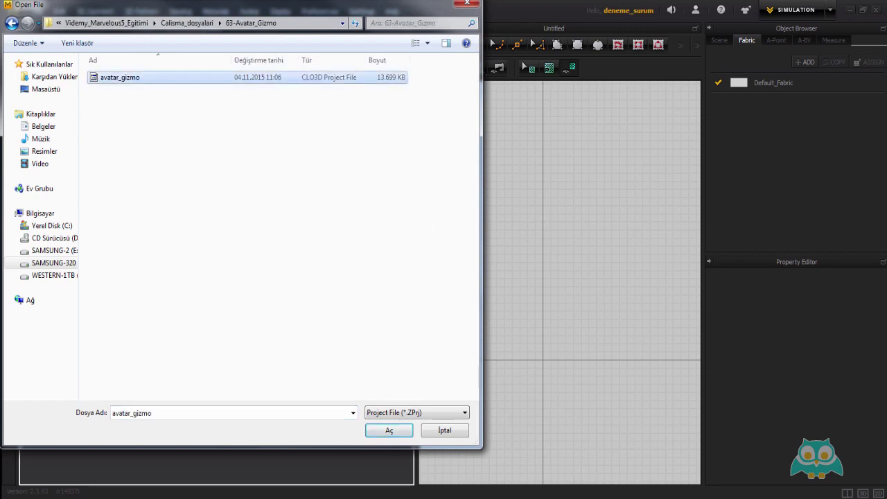
{"action": "left_click", "coordinate": [389, 430]}
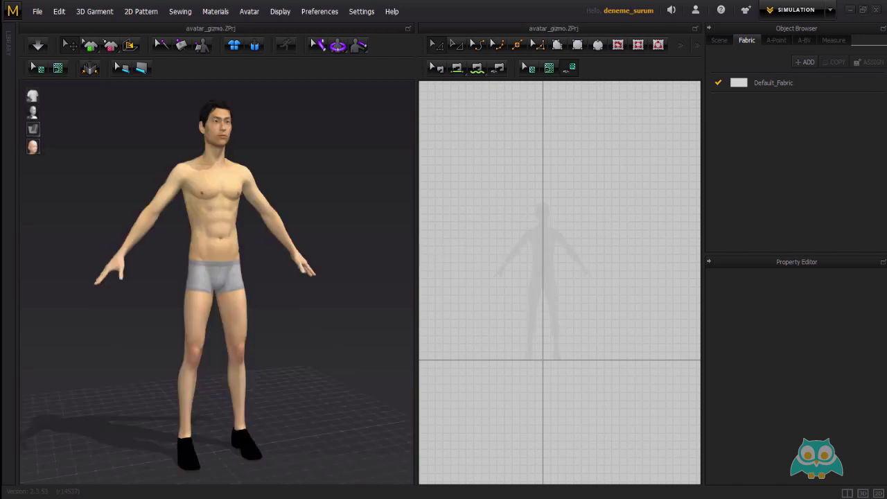
- Show the avatar's X-Ray joints and view the skeleton from several sides
{"action": "right_click_drag", "start_coordinate": [277, 277], "coordinate": [287, 294]}
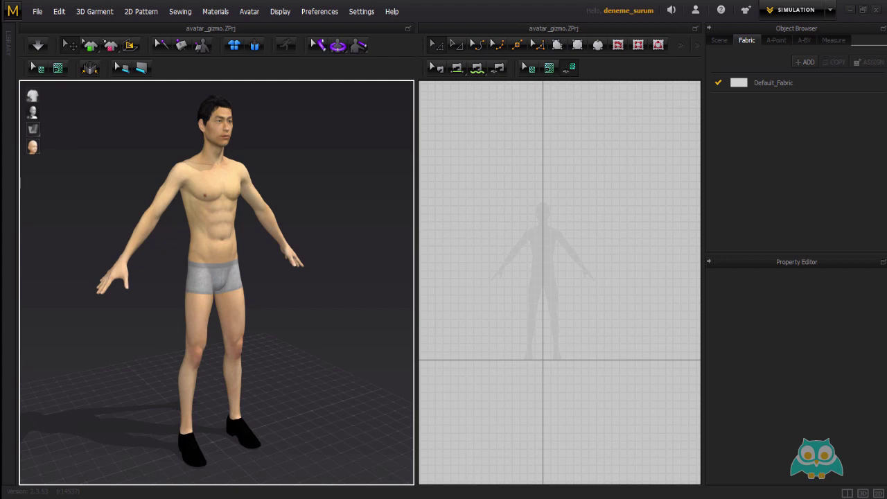
{"action": "left_click", "coordinate": [280, 11]}
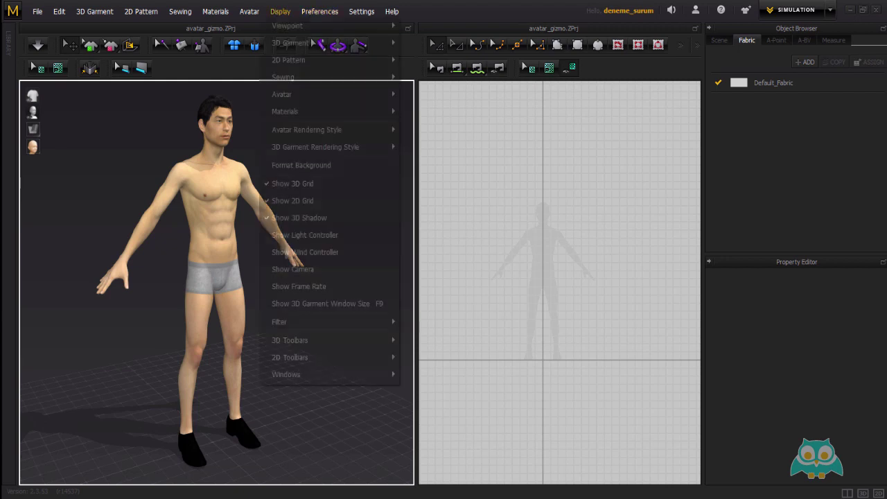
{"action": "mouse_move", "coordinate": [281, 94]}
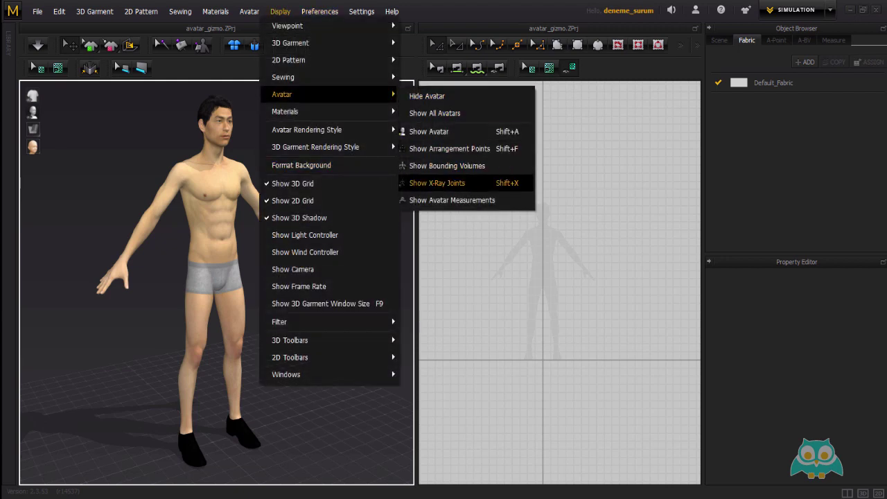
{"action": "left_click", "coordinate": [437, 183]}
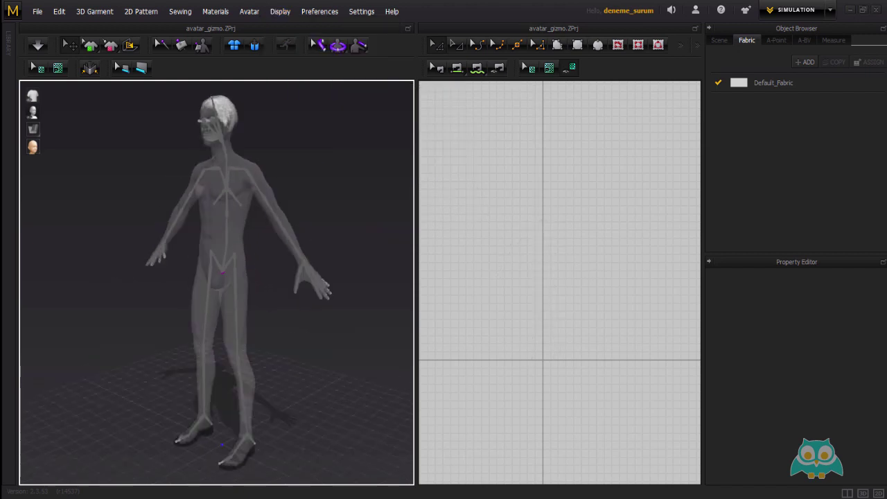
{"action": "right_click_drag", "start_coordinate": [312, 277], "coordinate": [247, 269]}
{"action": "middle_click_drag", "start_coordinate": [247, 269], "coordinate": [259, 277]}
{"action": "mouse_move", "coordinate": [258, 277]}
{"action": "right_mouse_down"}
{"action": "mouse_move", "coordinate": [266, 279]}
{"action": "mouse_move", "coordinate": [223, 278]}
{"action": "mouse_move", "coordinate": [262, 279]}
{"action": "right_mouse_up"}
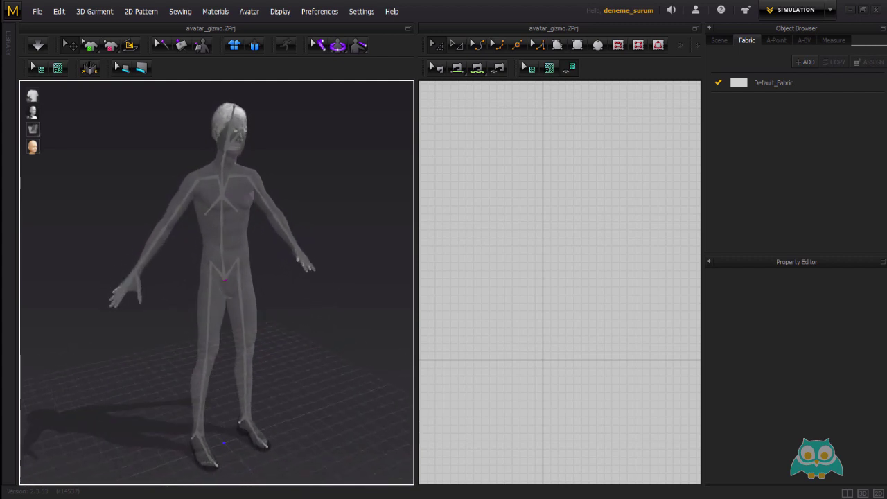
{"action": "mouse_move", "coordinate": [262, 280]}
{"action": "right_mouse_down"}
{"action": "mouse_move", "coordinate": [223, 266]}
{"action": "mouse_move", "coordinate": [263, 273]}
{"action": "right_mouse_up"}
- Check the Gizmo preference for Screen Coordinate and bring the avatar's joints into closer view
{"action": "left_click", "coordinate": [320, 11]}
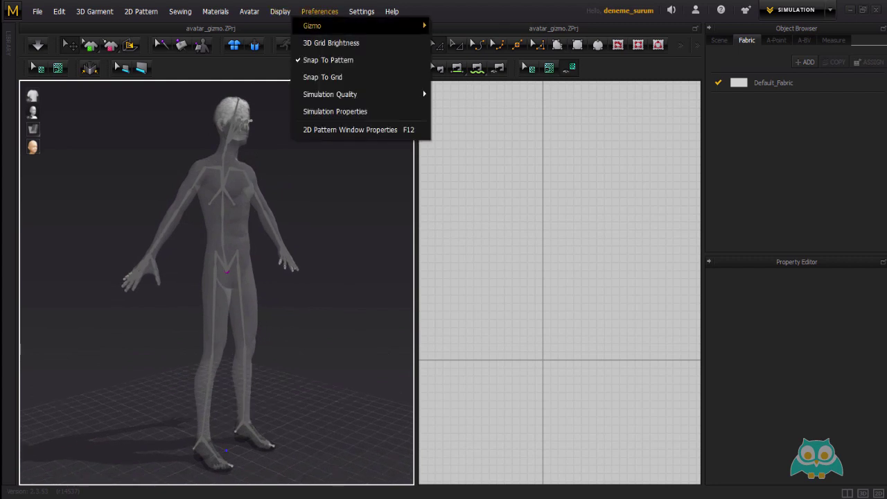
{"action": "mouse_move", "coordinate": [311, 25]}
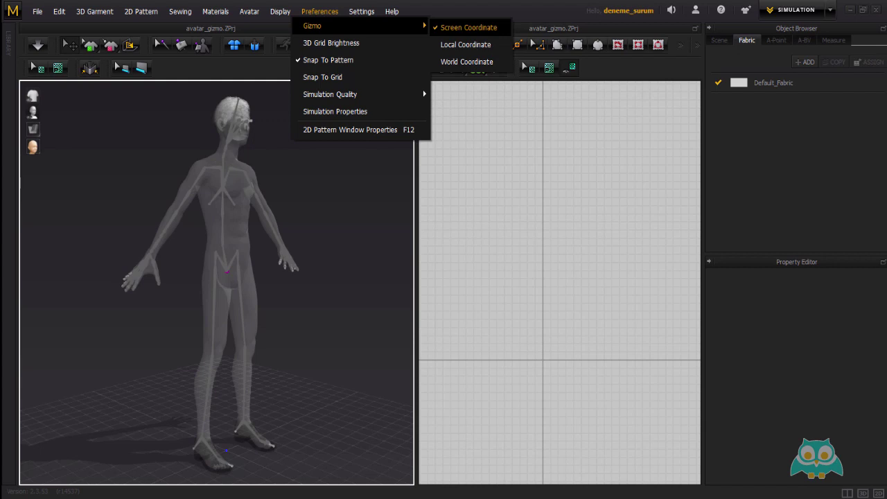
{"action": "right_click_drag", "start_coordinate": [305, 208], "coordinate": [285, 217]}
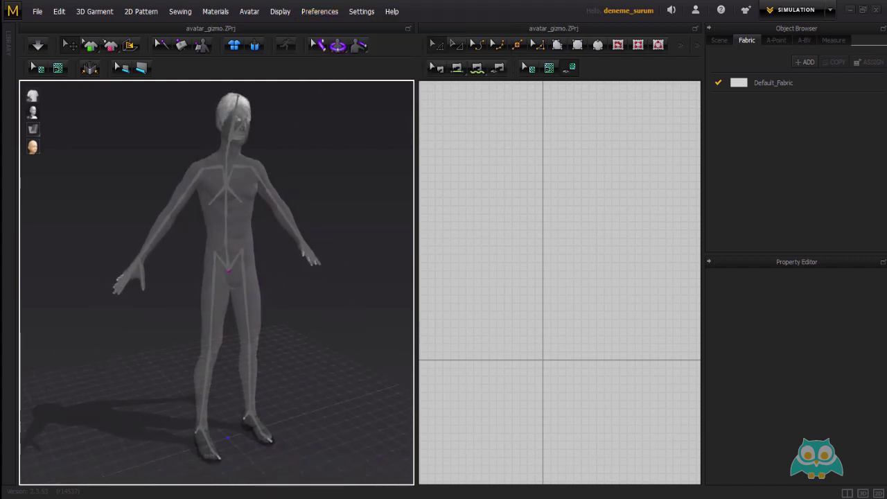
{"action": "scroll", "coordinate": [285, 217], "scroll_direction": "up", "scroll_amount": 2}
{"action": "middle_click_drag", "start_coordinate": [286, 217], "coordinate": [289, 209]}
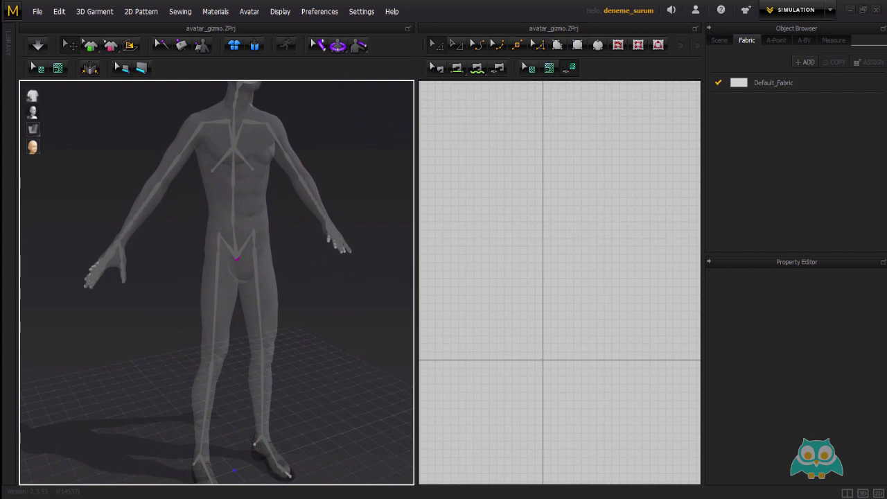
- Select the avatar's right thigh joint and rotate it around the gizmo's red ring to lift the leg
{"action": "left_click", "coordinate": [216, 277]}
{"action": "mouse_move", "coordinate": [347, 190]}
{"action": "right_mouse_down"}
{"action": "mouse_move", "coordinate": [283, 189]}
{"action": "mouse_move", "coordinate": [370, 193]}
{"action": "mouse_move", "coordinate": [339, 190]}
{"action": "mouse_move", "coordinate": [362, 198]}
{"action": "mouse_move", "coordinate": [341, 205]}
{"action": "mouse_move", "coordinate": [328, 195]}
{"action": "mouse_move", "coordinate": [376, 191]}
{"action": "mouse_move", "coordinate": [334, 202]}
{"action": "right_mouse_up"}
{"action": "middle_click_drag", "start_coordinate": [334, 201], "coordinate": [338, 184]}
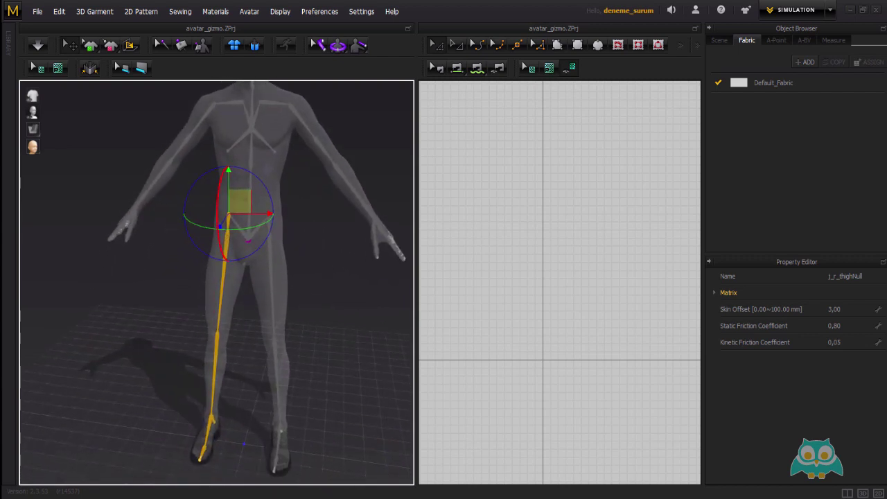
{"action": "left_click_drag", "start_coordinate": [217, 209], "coordinate": [218, 229]}
{"action": "right_click_drag", "start_coordinate": [219, 229], "coordinate": [232, 215]}
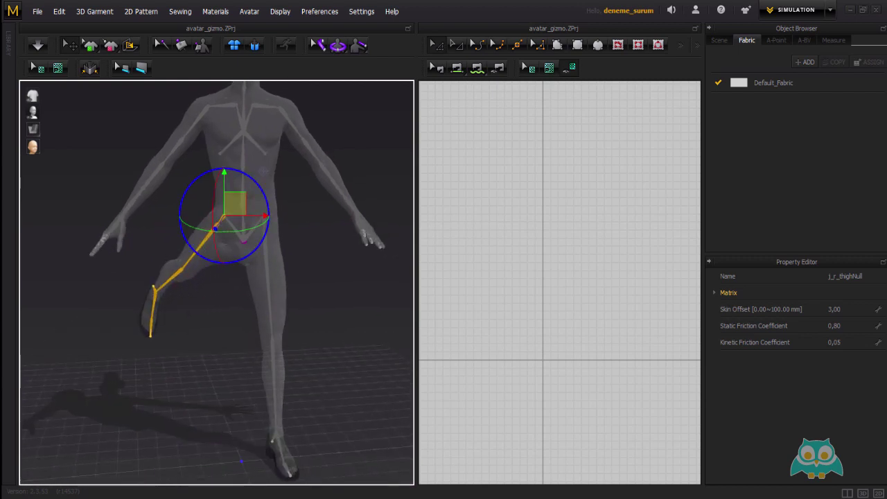
- Rotate the right thigh joint with the gizmo's blue and red rings to raise the leg further outward
{"action": "mouse_move", "coordinate": [192, 249]}
{"action": "left_mouse_down"}
{"action": "mouse_move", "coordinate": [180, 230]}
{"action": "mouse_move", "coordinate": [183, 195]}
{"action": "mouse_move", "coordinate": [185, 237]}
{"action": "mouse_move", "coordinate": [216, 259]}
{"action": "mouse_move", "coordinate": [199, 254]}
{"action": "left_mouse_up"}
{"action": "left_click_drag", "start_coordinate": [263, 170], "coordinate": [279, 195]}
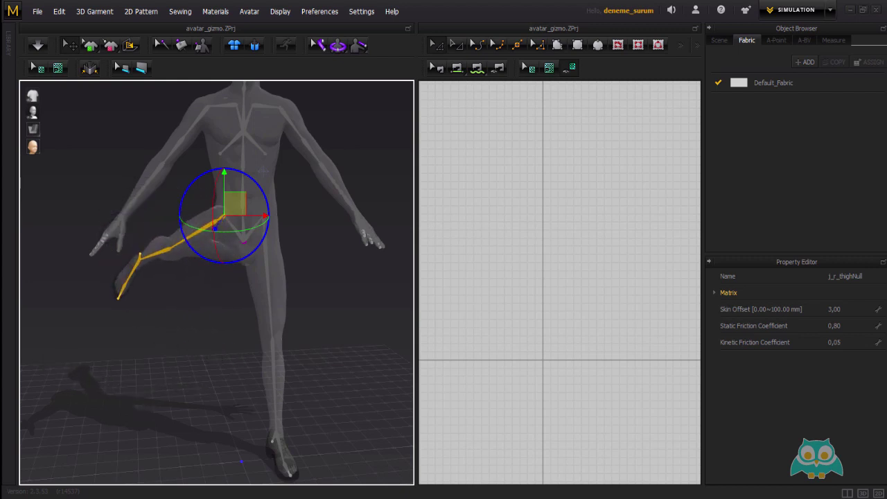
{"action": "right_click_drag", "start_coordinate": [222, 182], "coordinate": [213, 198]}
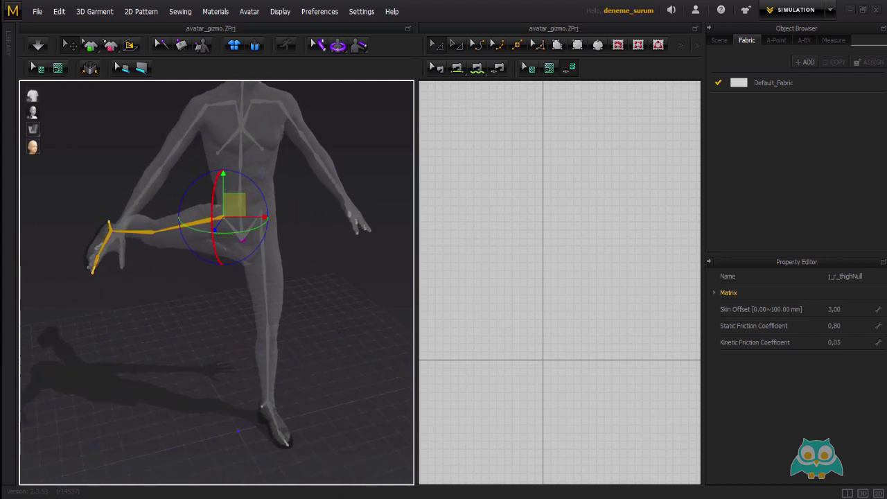
{"action": "left_click_drag", "start_coordinate": [205, 232], "coordinate": [186, 228]}
{"action": "right_click_drag", "start_coordinate": [186, 228], "coordinate": [174, 192]}
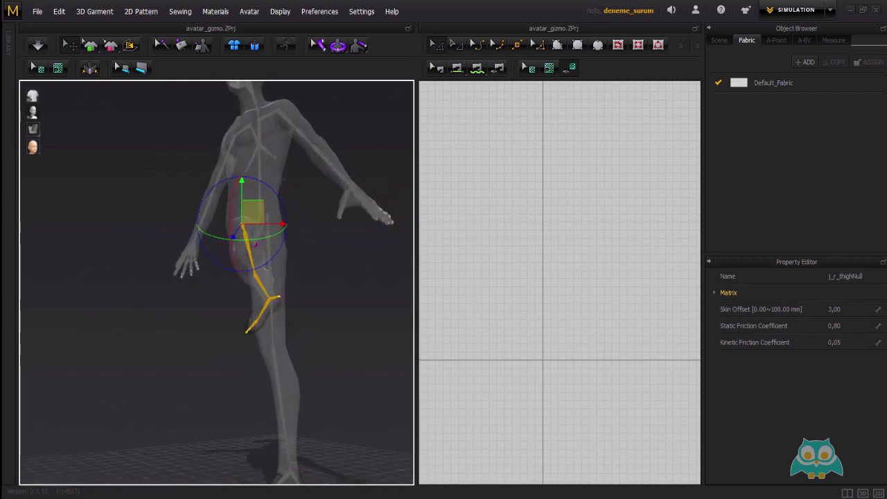
{"action": "mouse_move", "coordinate": [283, 179]}
{"action": "right_mouse_down"}
{"action": "mouse_move", "coordinate": [313, 192]}
{"action": "mouse_move", "coordinate": [270, 171]}
{"action": "right_mouse_up"}
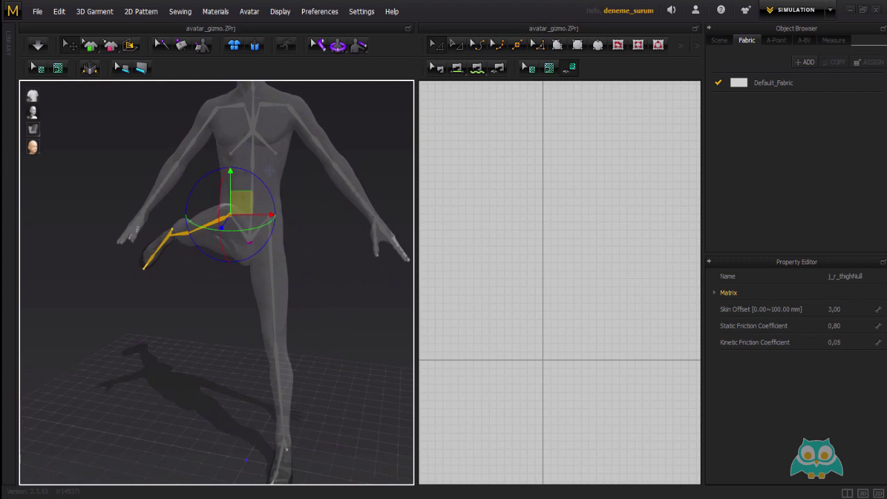
- Undo the right thigh rotations, clear the joint selection and bring the whole avatar into view
{"action": "key", "text": "ctrl+z"}
{"action": "key", "text": "ctrl+z"}
{"action": "key", "text": "ctrl+z"}
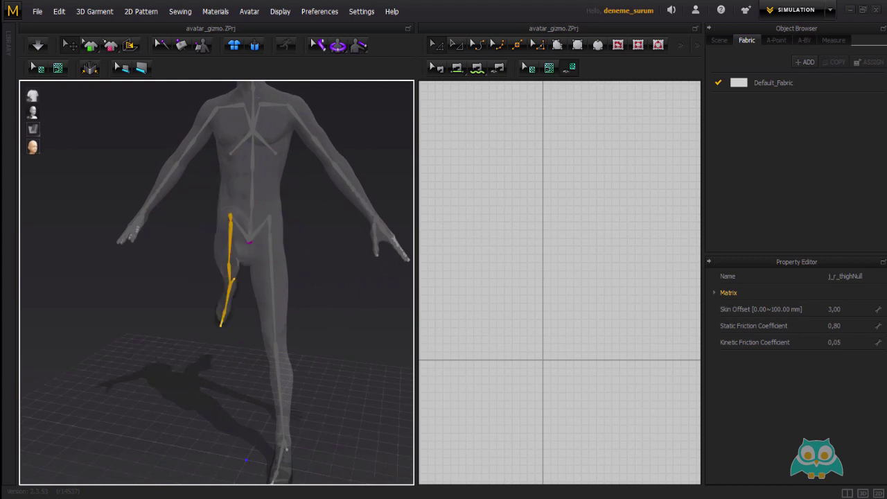
{"action": "mouse_move", "coordinate": [269, 170]}
{"action": "right_mouse_down"}
{"action": "mouse_move", "coordinate": [313, 173]}
{"action": "mouse_move", "coordinate": [282, 176]}
{"action": "right_mouse_up"}
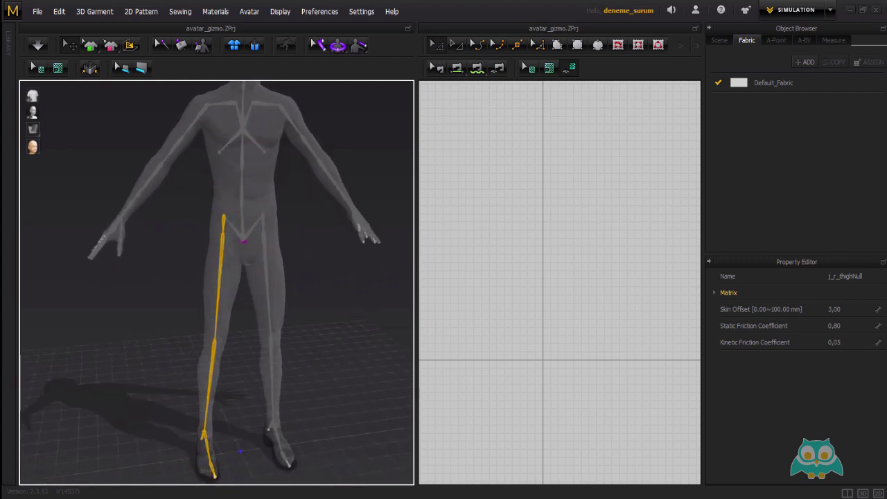
{"action": "left_click", "coordinate": [325, 142]}
{"action": "scroll", "coordinate": [326, 142], "scroll_direction": "down", "scroll_amount": 3}
{"action": "middle_click_drag", "start_coordinate": [325, 142], "coordinate": [302, 165]}
{"action": "mouse_move", "coordinate": [302, 165]}
{"action": "right_mouse_down"}
{"action": "mouse_move", "coordinate": [317, 169]}
{"action": "mouse_move", "coordinate": [287, 167]}
{"action": "mouse_move", "coordinate": [302, 167]}
{"action": "right_mouse_up"}
{"action": "middle_click_drag", "start_coordinate": [303, 167], "coordinate": [312, 176]}
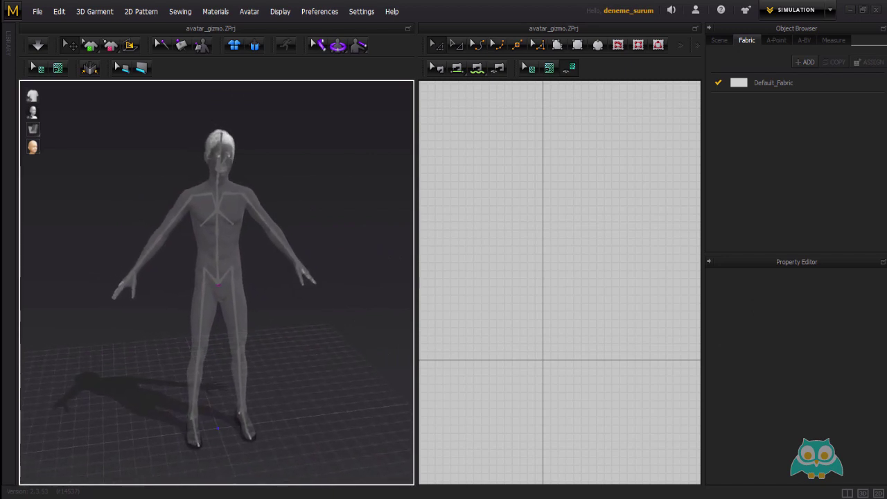
- Switch the Gizmo preference to Local Coordinate
{"action": "left_click", "coordinate": [319, 11]}
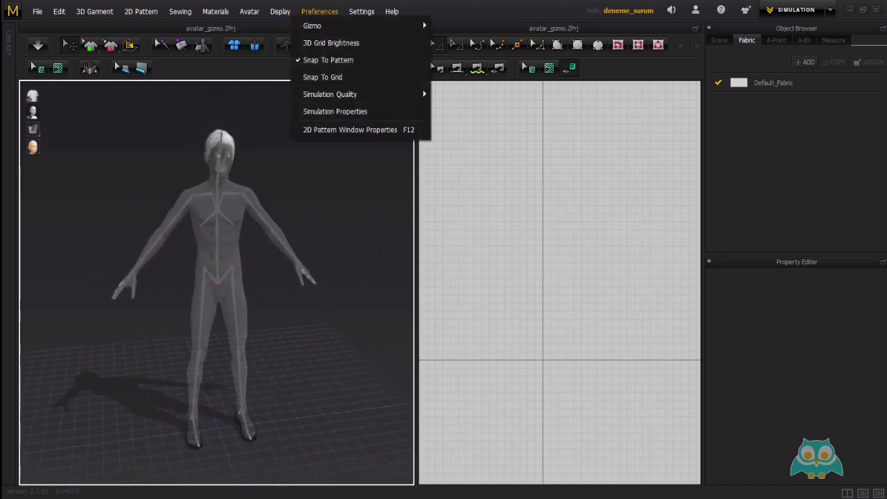
{"action": "mouse_move", "coordinate": [313, 26]}
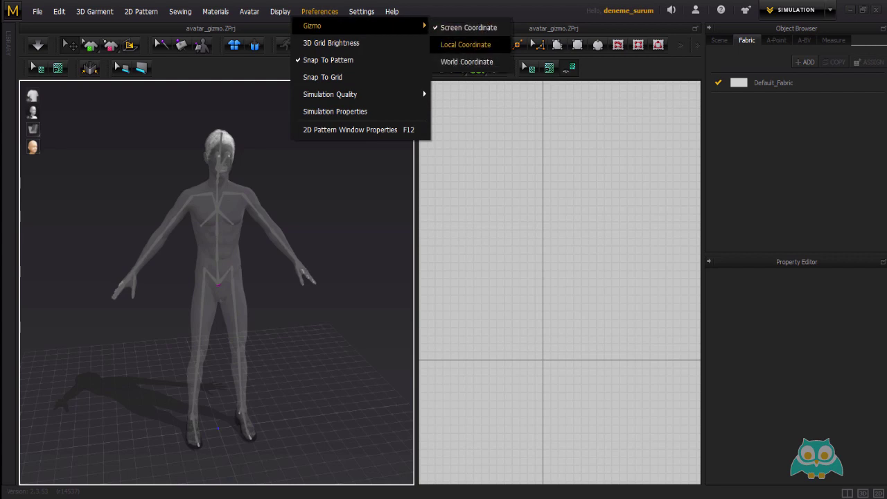
{"action": "left_click", "coordinate": [466, 45]}
{"action": "right_click_drag", "start_coordinate": [297, 181], "coordinate": [333, 183]}
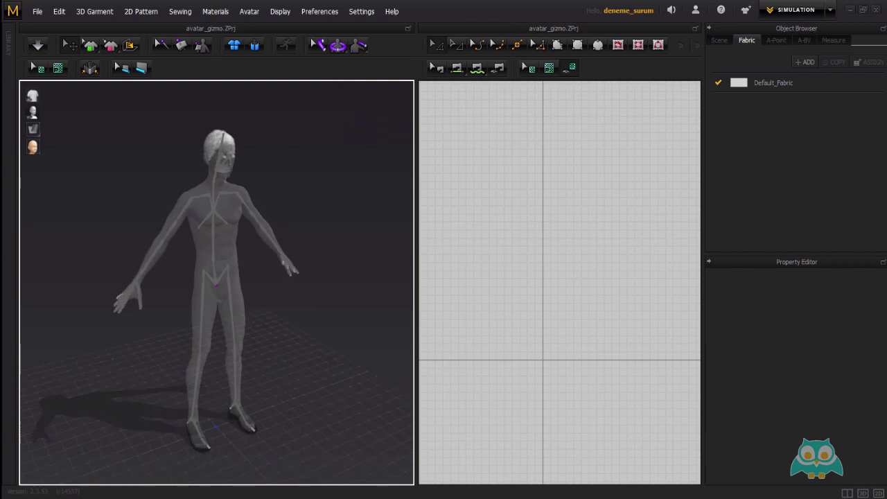
{"action": "middle_click_drag", "start_coordinate": [333, 183], "coordinate": [366, 155]}
{"action": "right_click_drag", "start_coordinate": [311, 180], "coordinate": [305, 180]}
{"action": "scroll", "coordinate": [304, 180], "scroll_direction": "up", "scroll_amount": 2}
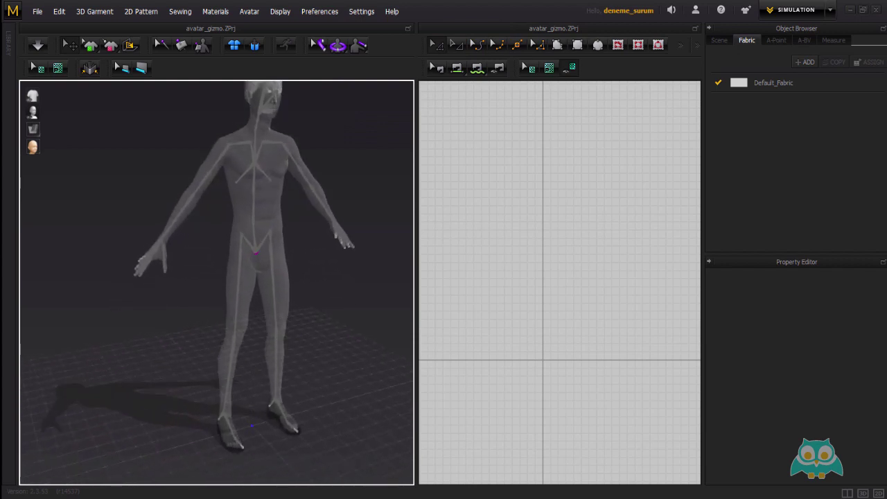
{"action": "middle_click_drag", "start_coordinate": [305, 180], "coordinate": [280, 201]}
- Select the right thigh joint, examine its gizmo's axis orientation from several angles, and clear the selection
{"action": "left_click", "coordinate": [214, 282]}
{"action": "right_click_drag", "start_coordinate": [216, 282], "coordinate": [251, 283]}
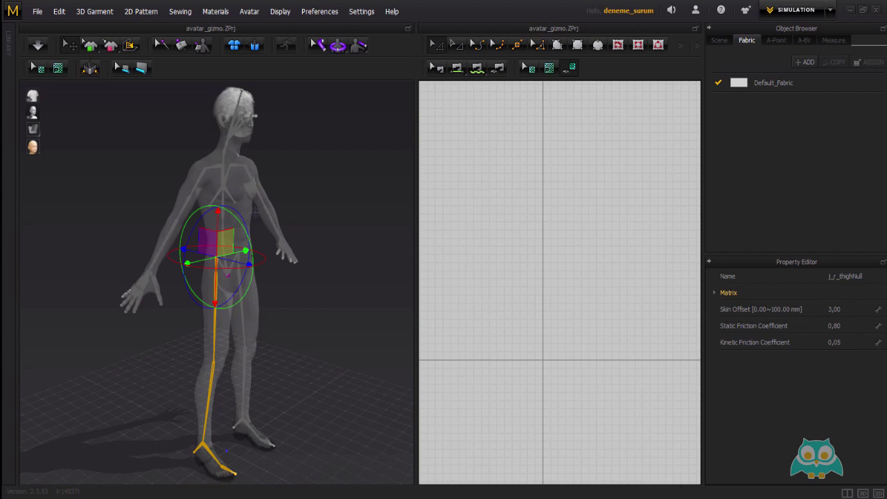
{"action": "right_click_drag", "start_coordinate": [227, 275], "coordinate": [167, 277]}
{"action": "middle_click_drag", "start_coordinate": [166, 277], "coordinate": [163, 258]}
{"action": "scroll", "coordinate": [163, 258], "scroll_direction": "up", "scroll_amount": 1}
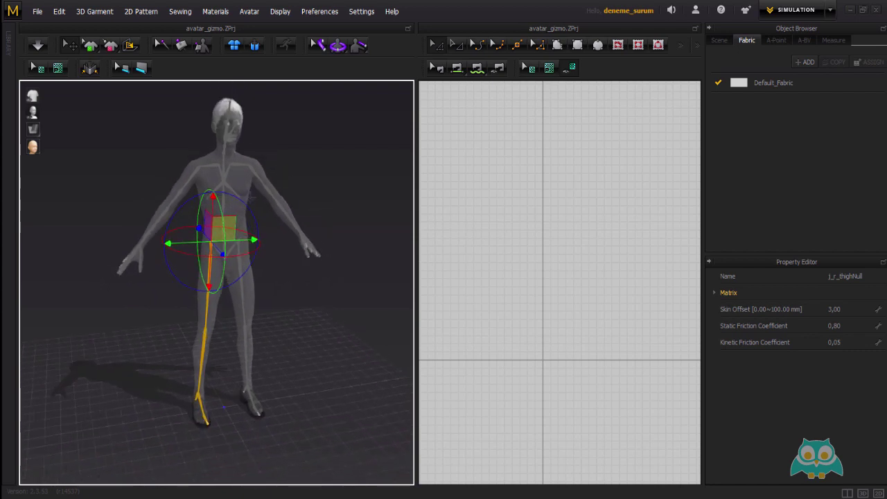
{"action": "right_click_drag", "start_coordinate": [251, 197], "coordinate": [249, 197]}
{"action": "middle_click_drag", "start_coordinate": [254, 198], "coordinate": [264, 184]}
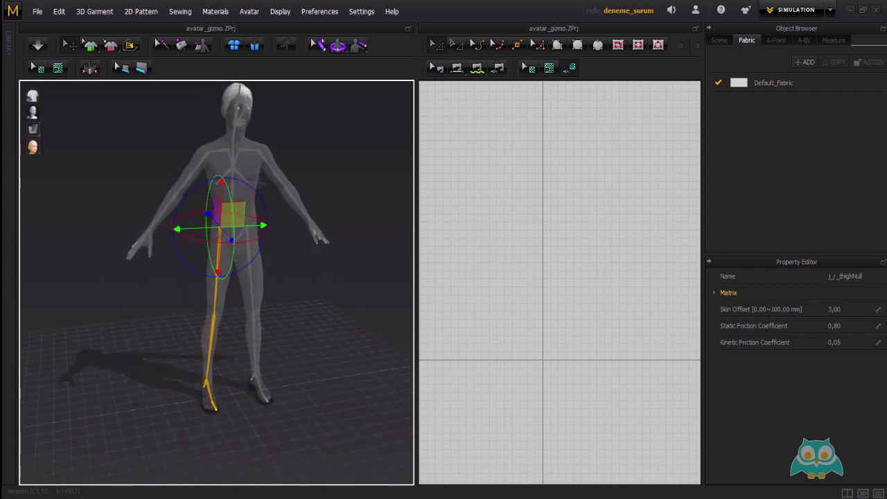
{"action": "right_click_drag", "start_coordinate": [266, 184], "coordinate": [262, 183]}
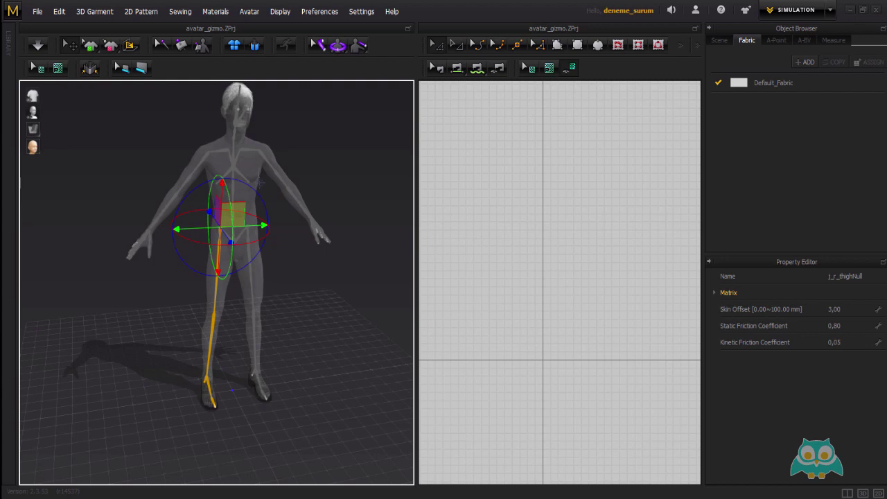
{"action": "right_click_drag", "start_coordinate": [261, 182], "coordinate": [261, 183]}
{"action": "scroll", "coordinate": [260, 184], "scroll_direction": "down", "scroll_amount": 2}
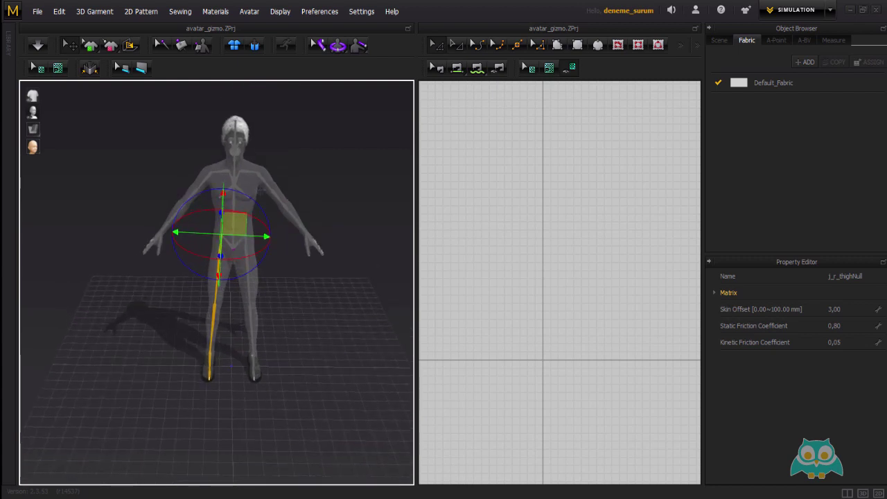
{"action": "right_click_drag", "start_coordinate": [248, 205], "coordinate": [225, 208]}
{"action": "scroll", "coordinate": [261, 185], "scroll_direction": "up", "scroll_amount": 2}
{"action": "left_click", "coordinate": [268, 189]}
- Select the right upper arm joint and rotate it with the local gizmo's rings to swing the arm
{"action": "scroll", "coordinate": [250, 206], "scroll_direction": "up", "scroll_amount": 2}
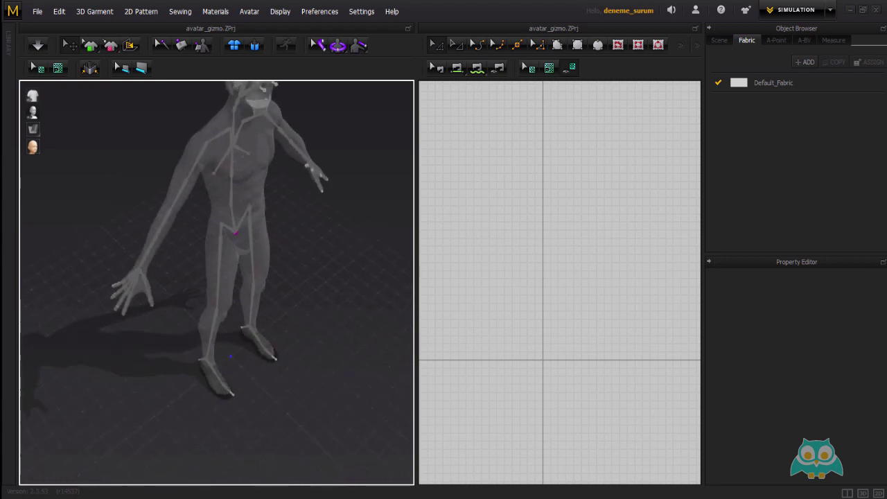
{"action": "middle_click_drag", "start_coordinate": [226, 208], "coordinate": [229, 262]}
{"action": "scroll", "coordinate": [227, 243], "scroll_direction": "up", "scroll_amount": 1}
{"action": "left_click", "coordinate": [207, 185]}
{"action": "scroll", "coordinate": [208, 185], "scroll_direction": "down", "scroll_amount": 1}
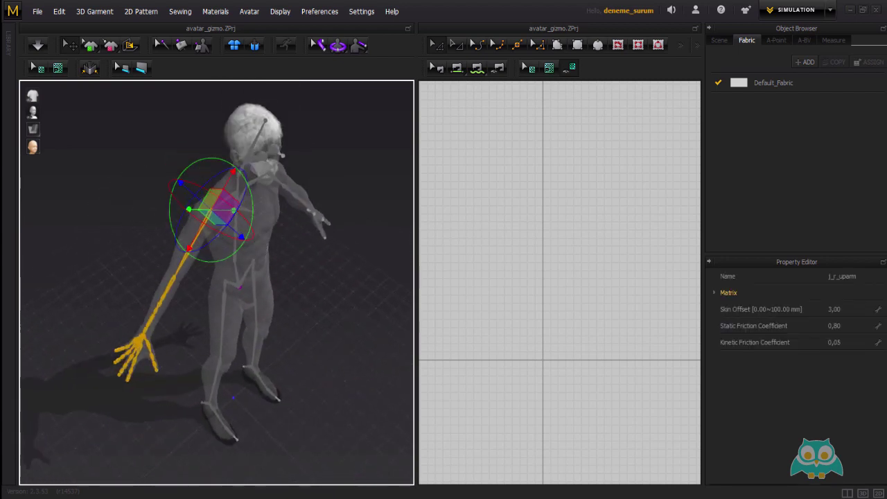
{"action": "right_click_drag", "start_coordinate": [207, 184], "coordinate": [240, 176]}
{"action": "left_click_drag", "start_coordinate": [257, 178], "coordinate": [265, 198]}
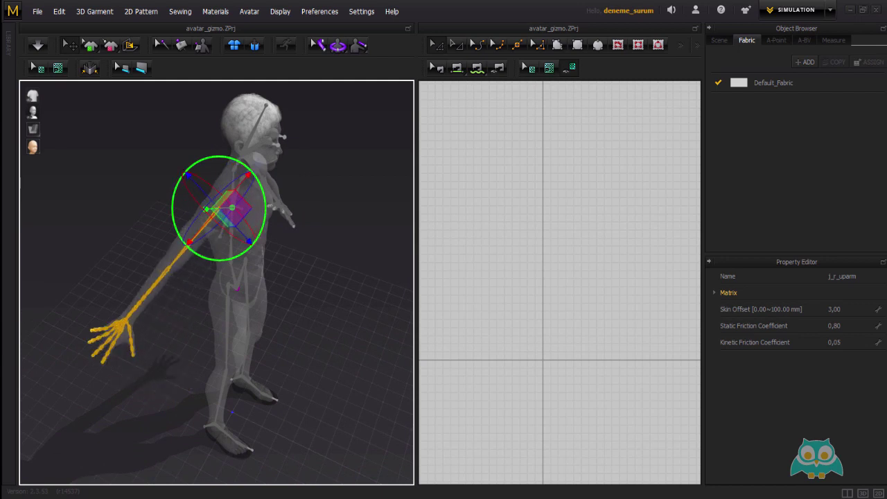
{"action": "left_click_drag", "start_coordinate": [231, 262], "coordinate": [231, 263]}
{"action": "left_click_drag", "start_coordinate": [191, 242], "coordinate": [205, 252]}
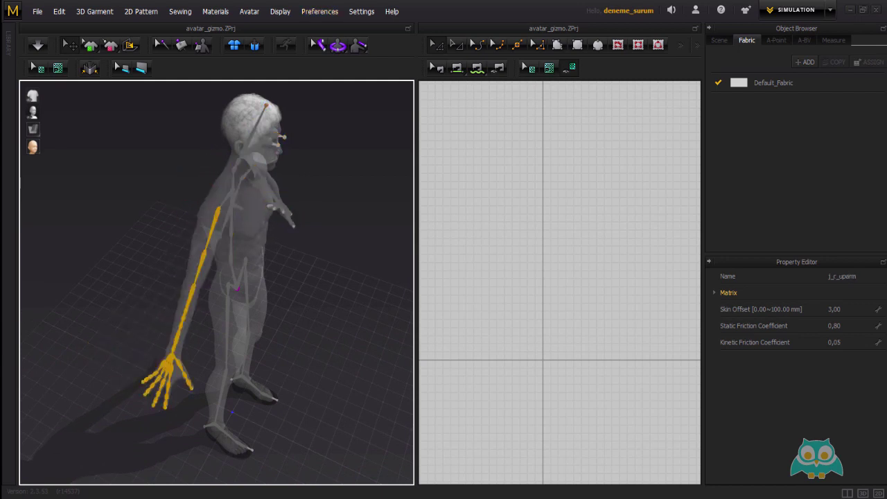
- Switch the Gizmo preference to World Coordinate and undo the right upper arm rotations
{"action": "left_click", "coordinate": [320, 11]}
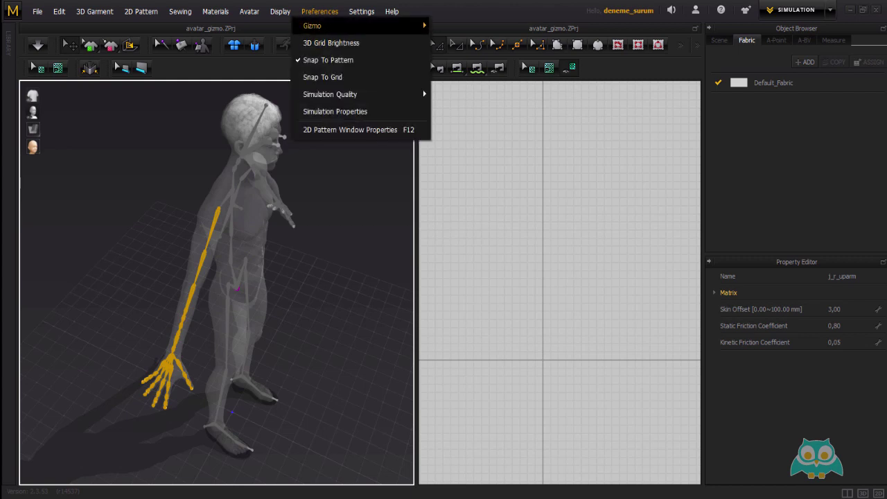
{"action": "mouse_move", "coordinate": [311, 26]}
{"action": "left_click", "coordinate": [467, 62]}
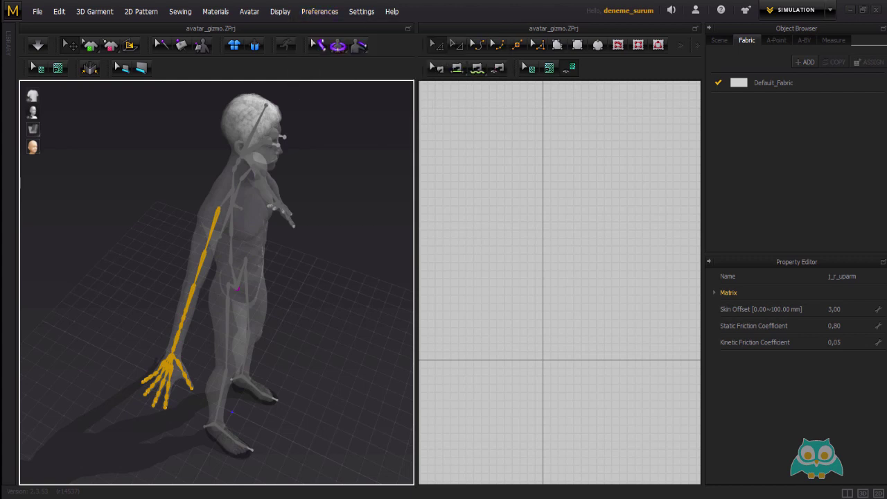
{"action": "scroll", "coordinate": [216, 283], "scroll_direction": "down", "scroll_amount": 2}
{"action": "key", "text": "ctrl+z"}
{"action": "key", "text": "ctrl+z"}
{"action": "key", "text": "2"}
{"action": "right_click_drag", "start_coordinate": [228, 288], "coordinate": [281, 291]}
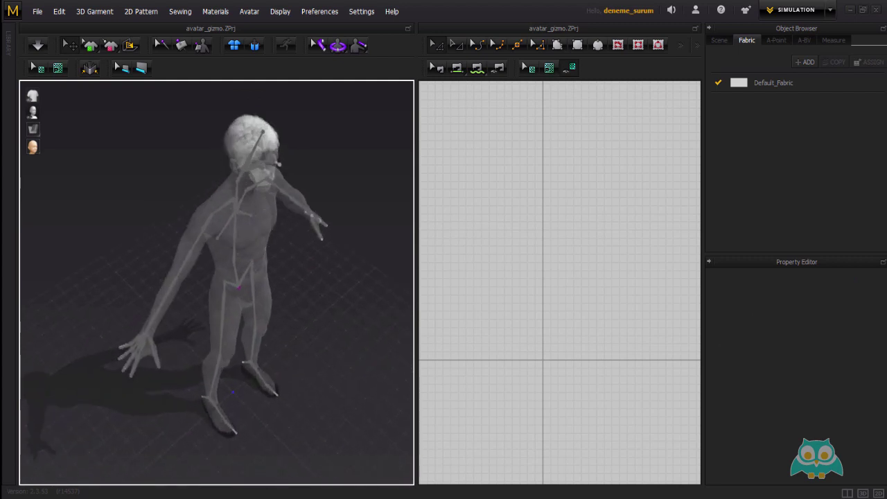
- Select the right upper arm joint and rotate it with the world gizmo's rings to raise the arm outward and backward
{"action": "left_click", "coordinate": [209, 221]}
{"action": "right_click_drag", "start_coordinate": [209, 220], "coordinate": [156, 180]}
{"action": "mouse_move", "coordinate": [291, 291]}
{"action": "right_mouse_down"}
{"action": "mouse_move", "coordinate": [291, 256]}
{"action": "mouse_move", "coordinate": [290, 274]}
{"action": "mouse_move", "coordinate": [346, 277]}
{"action": "mouse_move", "coordinate": [294, 280]}
{"action": "right_mouse_up"}
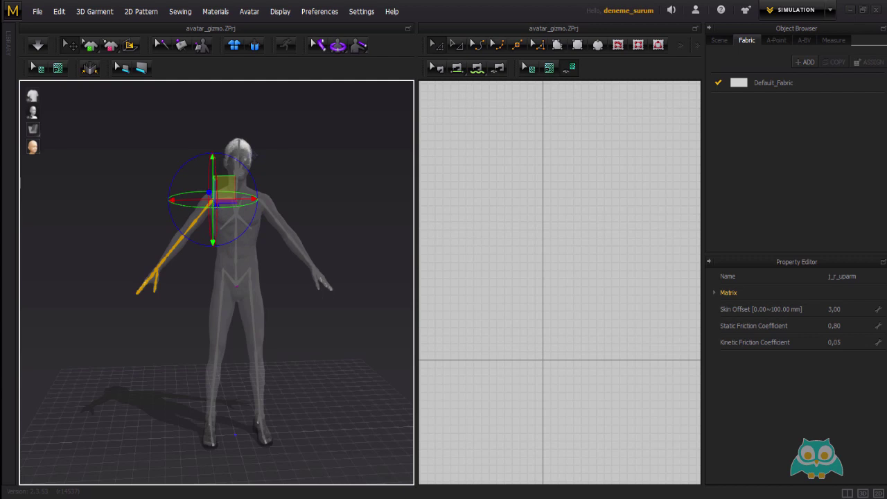
{"action": "right_click_drag", "start_coordinate": [254, 155], "coordinate": [254, 182]}
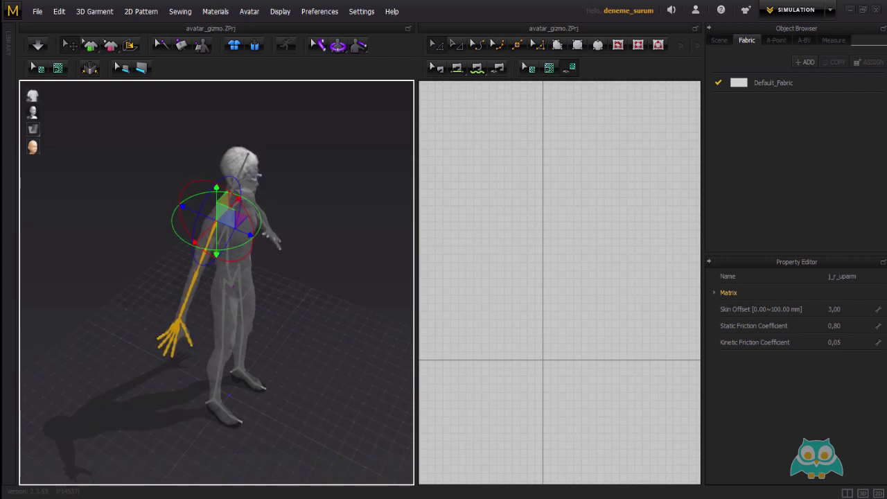
{"action": "left_click_drag", "start_coordinate": [201, 265], "coordinate": [192, 244]}
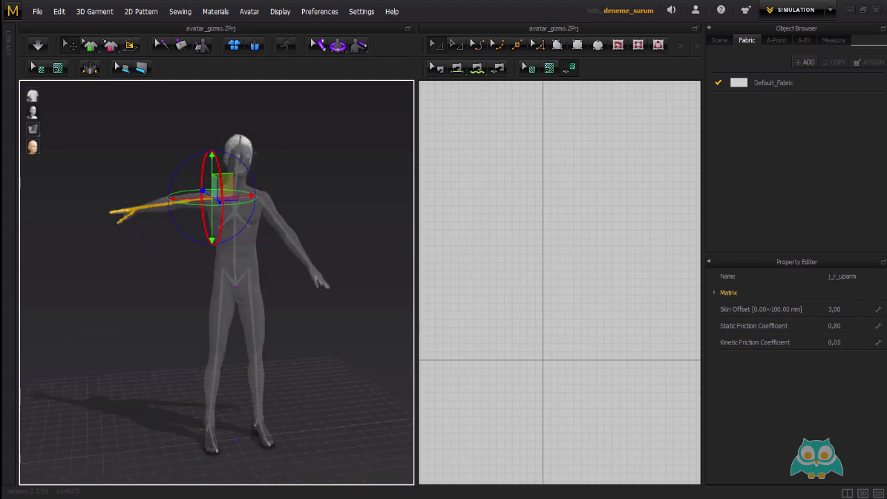
{"action": "mouse_move", "coordinate": [221, 211]}
{"action": "left_mouse_down"}
{"action": "mouse_move", "coordinate": [220, 198]}
{"action": "mouse_move", "coordinate": [221, 212]}
{"action": "left_mouse_up"}
{"action": "right_click_drag", "start_coordinate": [228, 228], "coordinate": [325, 260]}
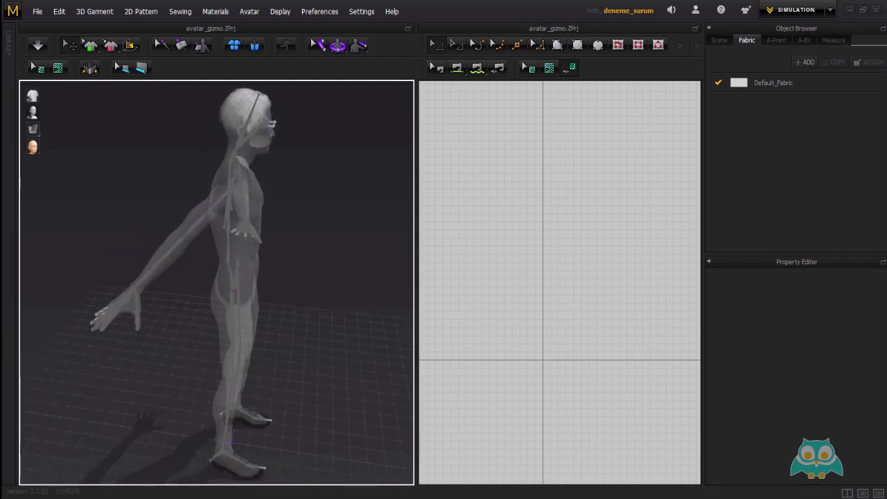
- Select the right lower arm joint, rotate it with the gizmo to bend the elbow, and clear the selection
{"action": "left_click", "coordinate": [173, 245]}
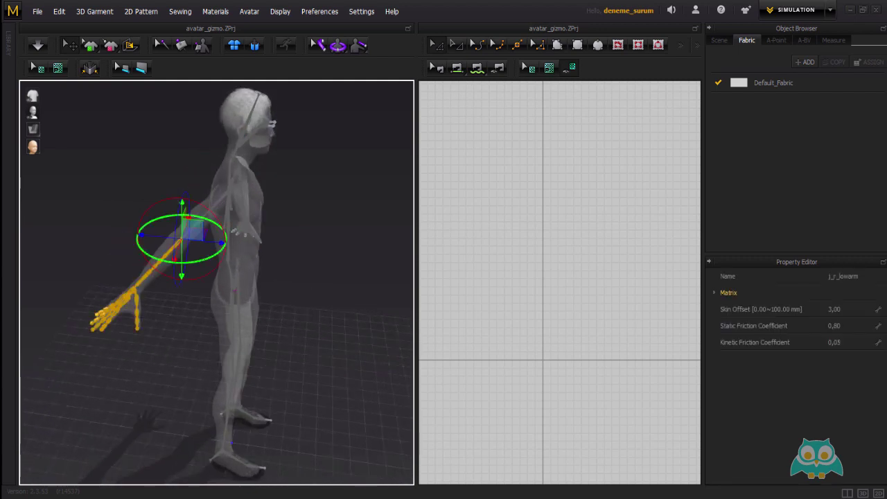
{"action": "left_click_drag", "start_coordinate": [166, 262], "coordinate": [207, 259]}
{"action": "mouse_move", "coordinate": [228, 266]}
{"action": "right_mouse_down"}
{"action": "mouse_move", "coordinate": [156, 277]}
{"action": "mouse_move", "coordinate": [238, 266]}
{"action": "mouse_move", "coordinate": [238, 278]}
{"action": "right_mouse_up"}
{"action": "left_click_drag", "start_coordinate": [229, 277], "coordinate": [223, 283]}
{"action": "left_click", "coordinate": [305, 277]}
{"action": "scroll", "coordinate": [305, 277], "scroll_direction": "up", "scroll_amount": 2}
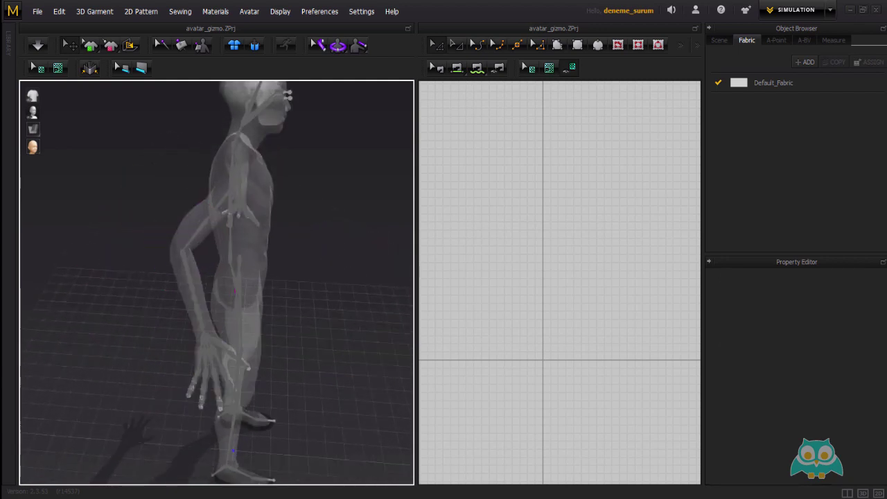
- Select the right palm joint and rotate it with the gizmo's rings to bend the hand downward
{"action": "right_click_drag", "start_coordinate": [305, 277], "coordinate": [270, 285]}
{"action": "scroll", "coordinate": [165, 242], "scroll_direction": "up", "scroll_amount": 2}
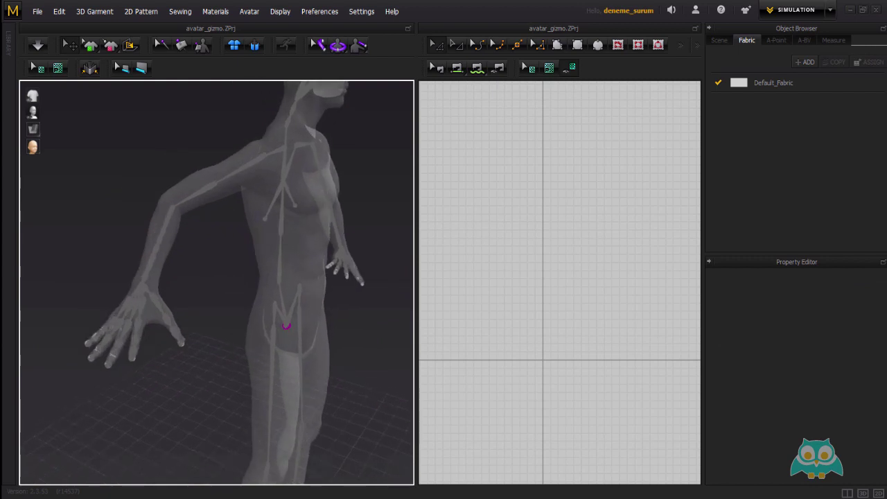
{"action": "left_click", "coordinate": [143, 293]}
{"action": "right_click_drag", "start_coordinate": [143, 291], "coordinate": [99, 277]}
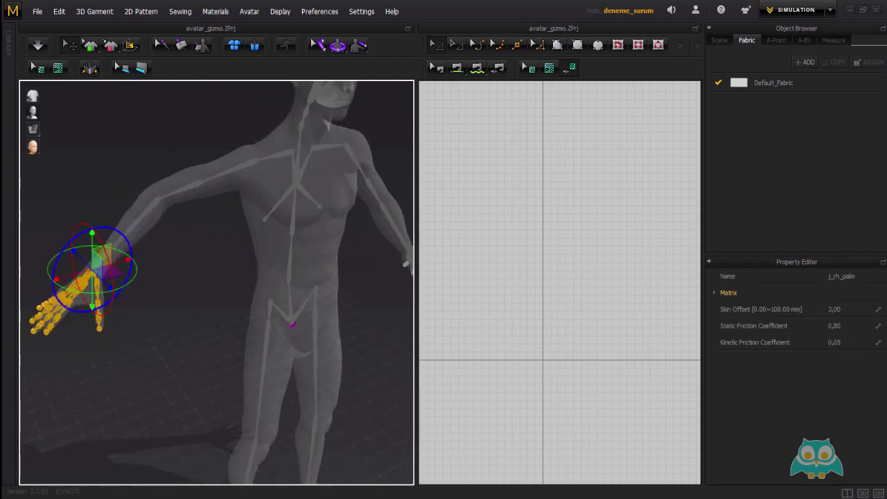
{"action": "left_click_drag", "start_coordinate": [130, 257], "coordinate": [108, 256]}
{"action": "left_click_drag", "start_coordinate": [78, 291], "coordinate": [132, 286]}
- Examine the bent right hand and its gizmo up close and from several angles
{"action": "right_click_drag", "start_coordinate": [160, 264], "coordinate": [245, 161]}
{"action": "scroll", "coordinate": [151, 237], "scroll_direction": "up", "scroll_amount": 3}
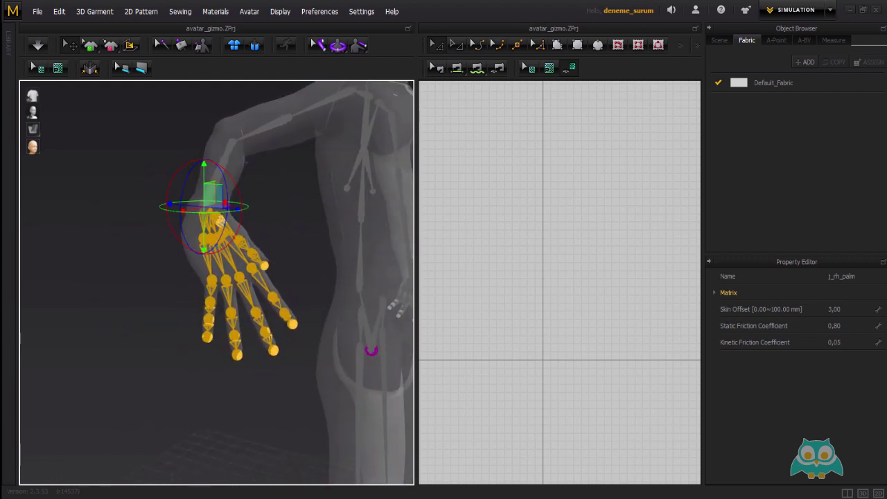
{"action": "right_click_drag", "start_coordinate": [244, 161], "coordinate": [207, 203]}
{"action": "scroll", "coordinate": [207, 203], "scroll_direction": "down", "scroll_amount": 3}
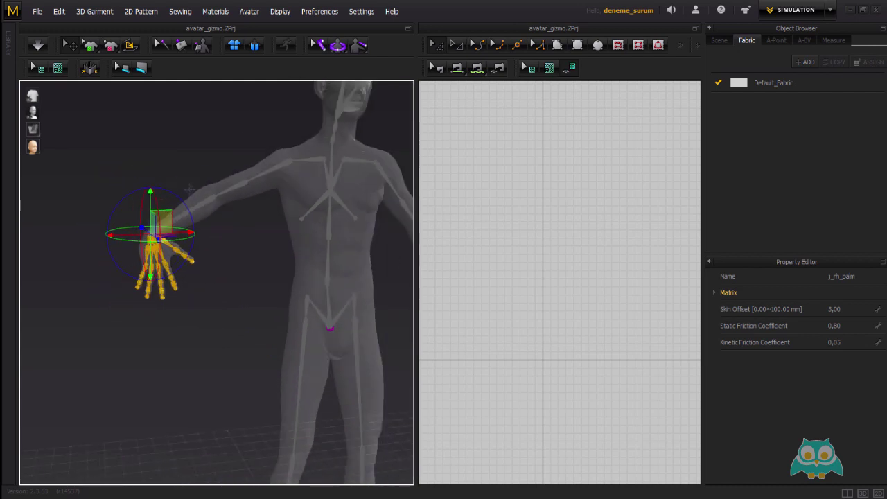
{"action": "scroll", "coordinate": [246, 161], "scroll_direction": "down", "scroll_amount": 5}
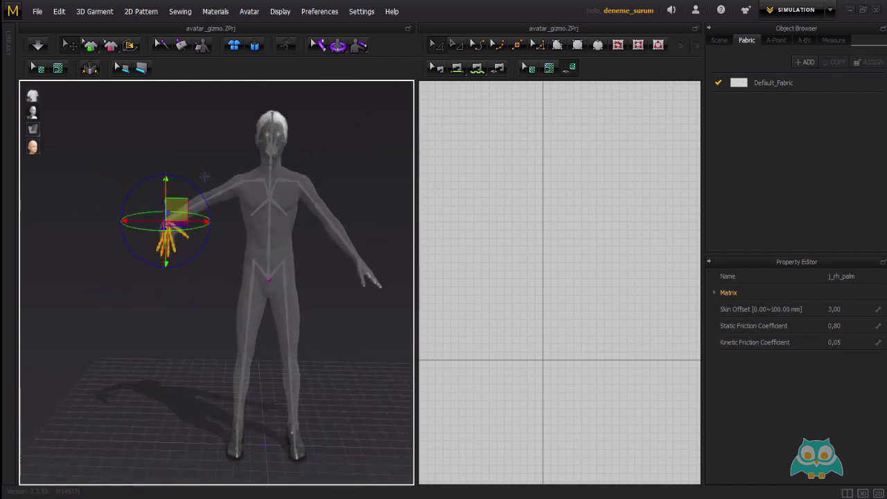
{"action": "scroll", "coordinate": [211, 185], "scroll_direction": "down", "scroll_amount": 2}
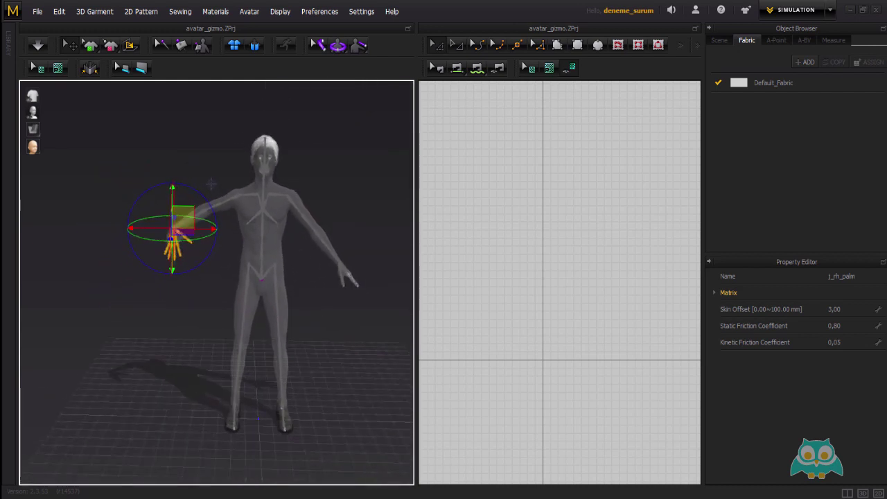
{"action": "right_click_drag", "start_coordinate": [211, 184], "coordinate": [216, 190]}
{"action": "scroll", "coordinate": [248, 223], "scroll_direction": "up", "scroll_amount": 6}
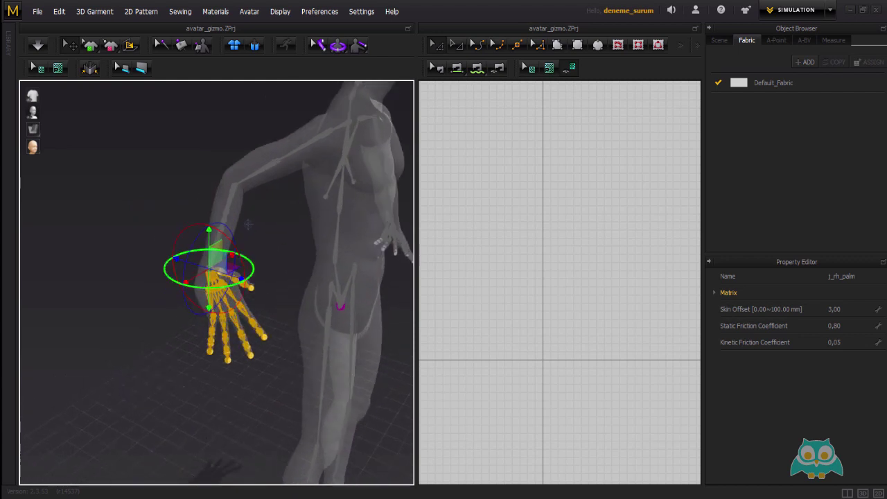
{"action": "right_click_drag", "start_coordinate": [248, 224], "coordinate": [223, 161]}
{"action": "scroll", "coordinate": [192, 224], "scroll_direction": "up", "scroll_amount": 3}
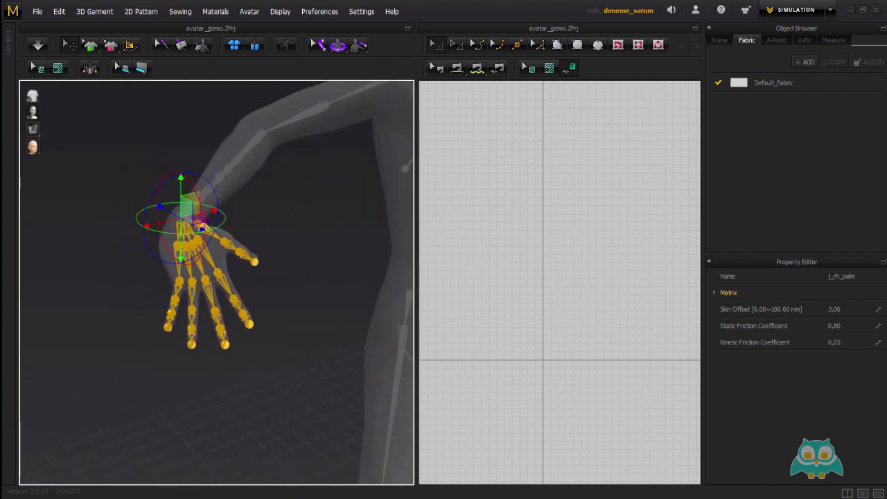
- Turn the bent right hand slightly at the wrist with the world gizmo and clear the selection
{"action": "key", "text": "Escape"}
{"action": "left_click", "coordinate": [202, 227]}
{"action": "left_click_drag", "start_coordinate": [204, 229], "coordinate": [199, 226]}
{"action": "key", "text": "Escape"}
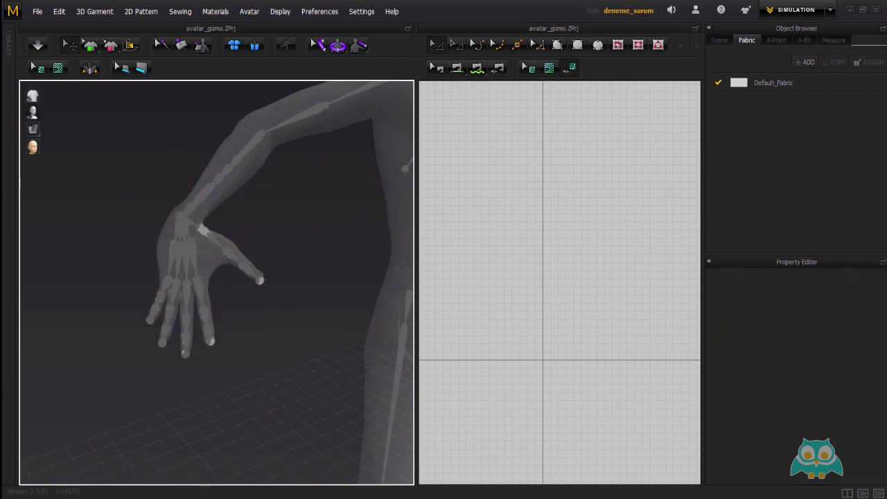
- Select the right hand joint and set the gizmo to Local Coordinate
{"action": "left_click", "coordinate": [202, 229]}
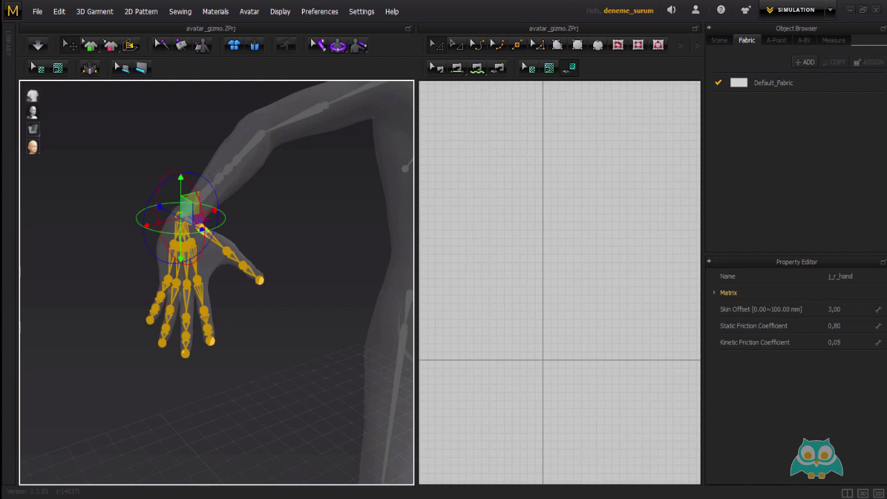
{"action": "right_click_drag", "start_coordinate": [203, 229], "coordinate": [215, 232]}
{"action": "left_click", "coordinate": [319, 11]}
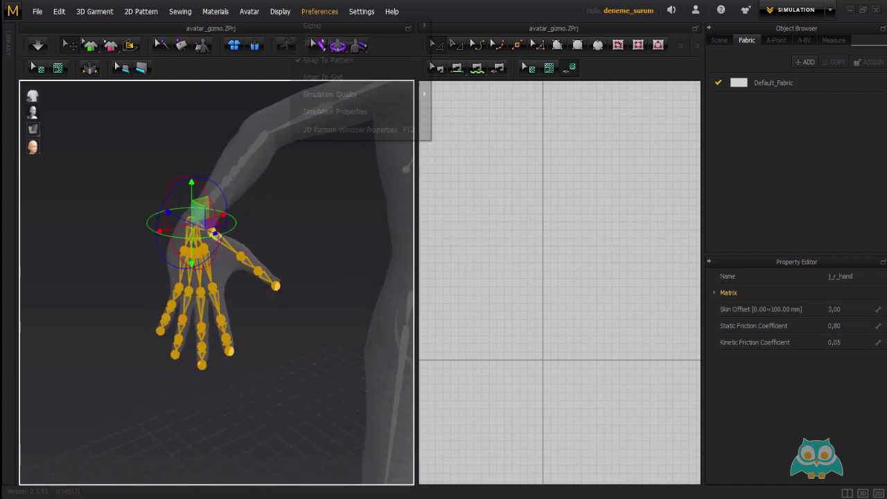
{"action": "mouse_move", "coordinate": [326, 25]}
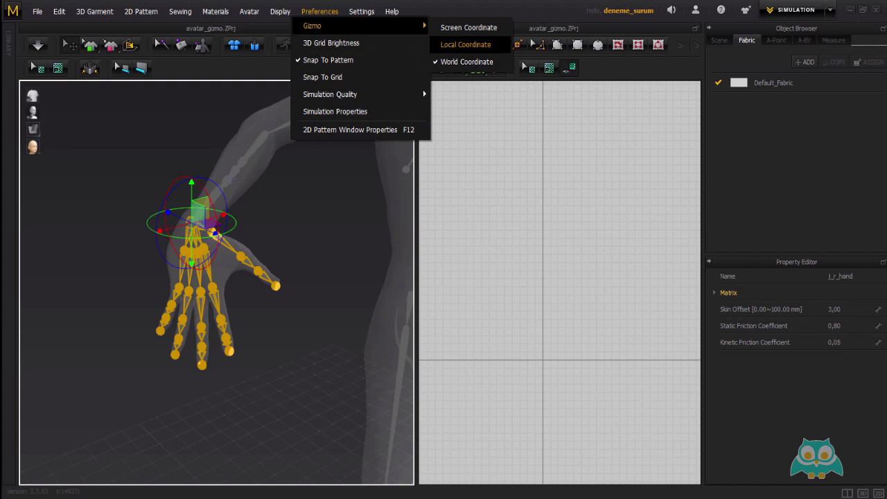
{"action": "left_click", "coordinate": [465, 45]}
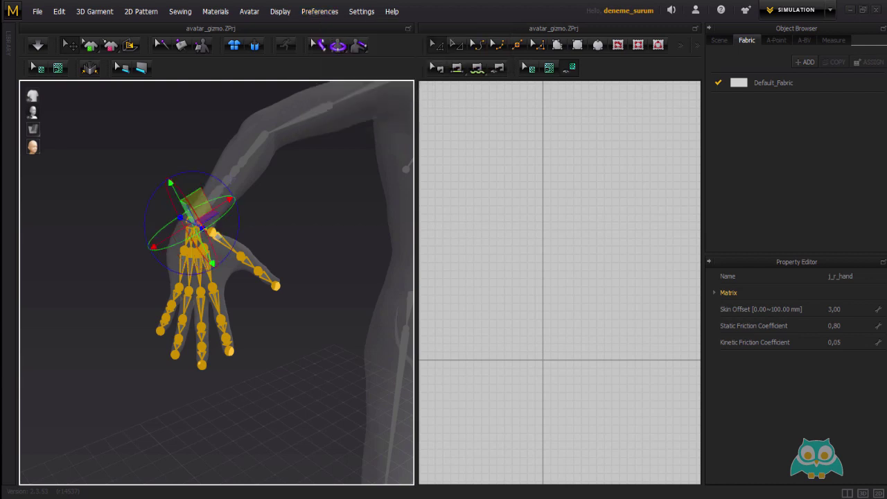
- Select the right wrist joint, rotate the hand with the local gizmo's rings, and clear the selection
{"action": "right_click_drag", "start_coordinate": [278, 208], "coordinate": [313, 195]}
{"action": "middle_click_drag", "start_coordinate": [313, 195], "coordinate": [319, 203]}
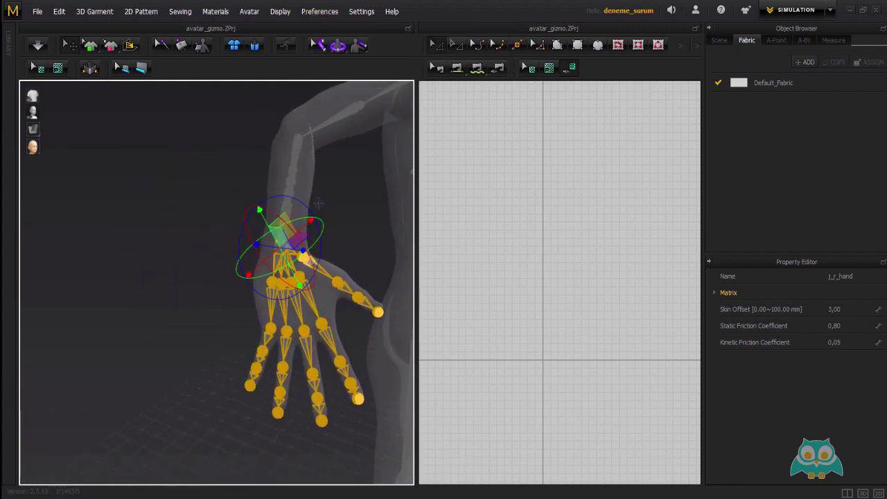
{"action": "left_click", "coordinate": [319, 203]}
{"action": "left_click", "coordinate": [282, 245]}
{"action": "right_click_drag", "start_coordinate": [284, 239], "coordinate": [303, 212]}
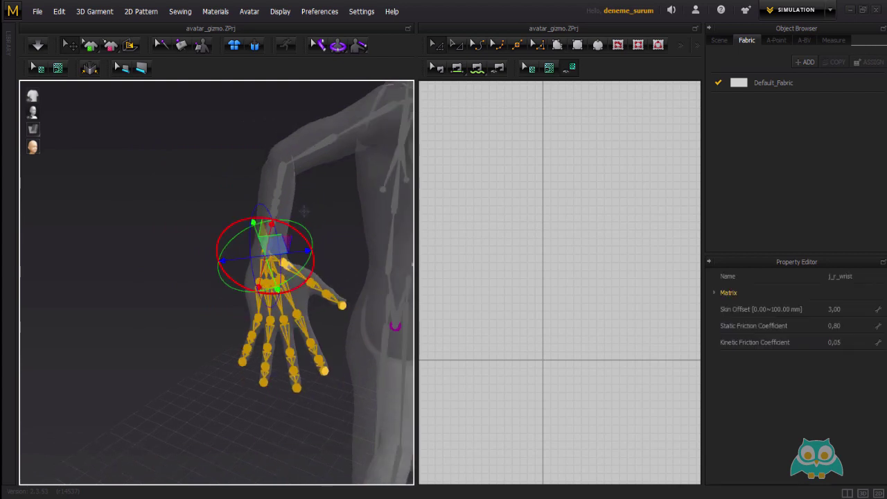
{"action": "middle_click_drag", "start_coordinate": [303, 212], "coordinate": [253, 222]}
{"action": "left_click_drag", "start_coordinate": [249, 238], "coordinate": [262, 264]}
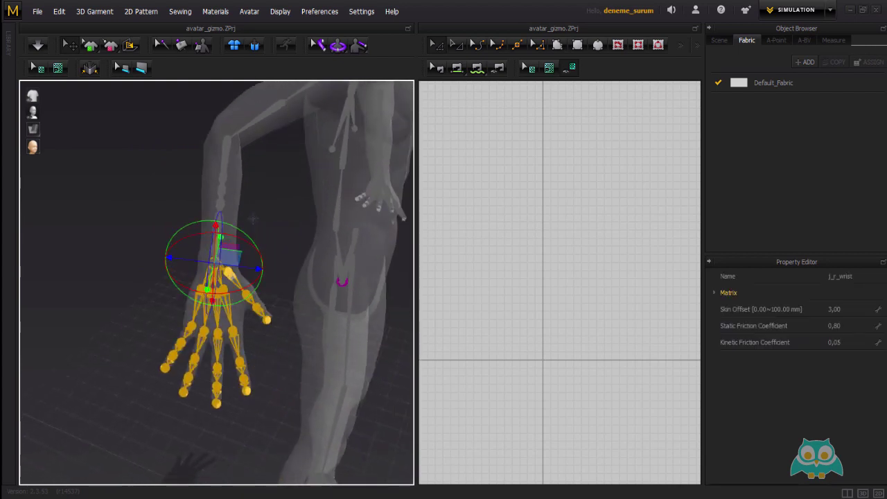
{"action": "left_click_drag", "start_coordinate": [139, 135], "coordinate": [154, 161]}
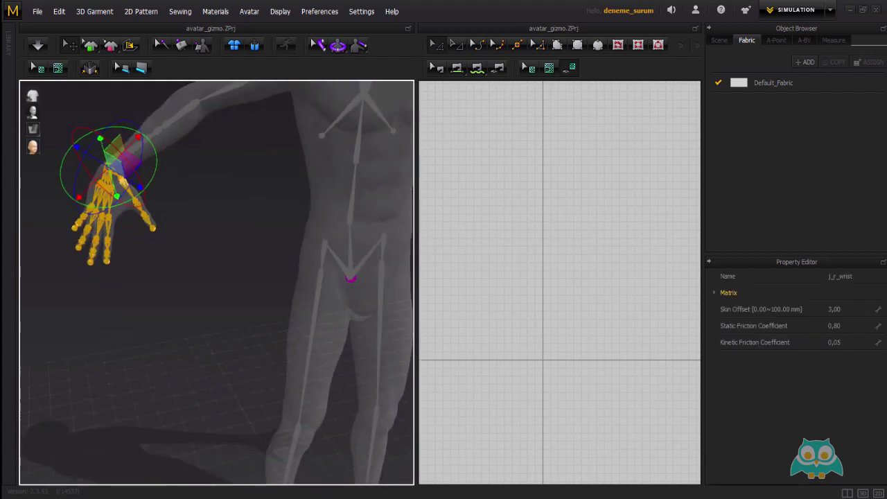
{"action": "middle_click_drag", "start_coordinate": [153, 161], "coordinate": [243, 214]}
{"action": "right_click_drag", "start_coordinate": [243, 214], "coordinate": [237, 193]}
{"action": "mouse_move", "coordinate": [231, 204]}
{"action": "left_mouse_down"}
{"action": "mouse_move", "coordinate": [241, 218]}
{"action": "mouse_move", "coordinate": [209, 181]}
{"action": "mouse_move", "coordinate": [233, 208]}
{"action": "left_mouse_up"}
{"action": "left_click", "coordinate": [243, 202]}
- Select the right middle upper arm joint, rotate it with the local gizmo's rings, and undo the last rotation
{"action": "middle_click_drag", "start_coordinate": [229, 201], "coordinate": [144, 285]}
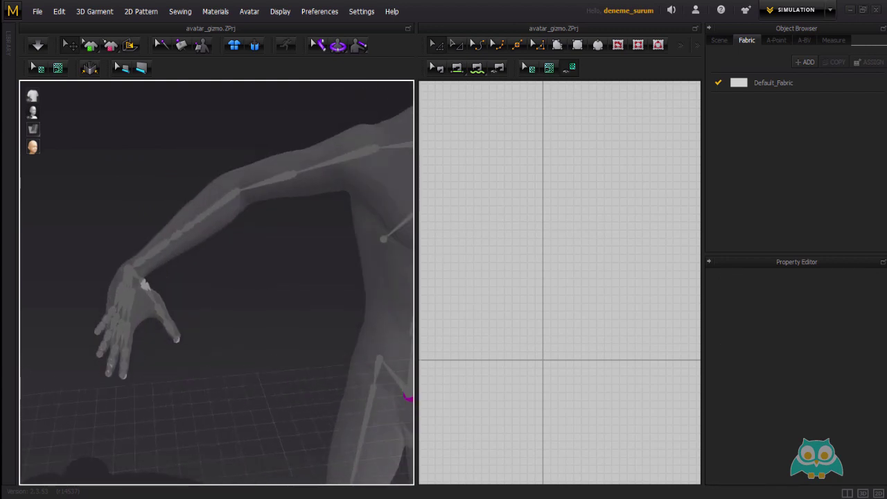
{"action": "left_click", "coordinate": [291, 175]}
{"action": "right_click_drag", "start_coordinate": [291, 175], "coordinate": [325, 229]}
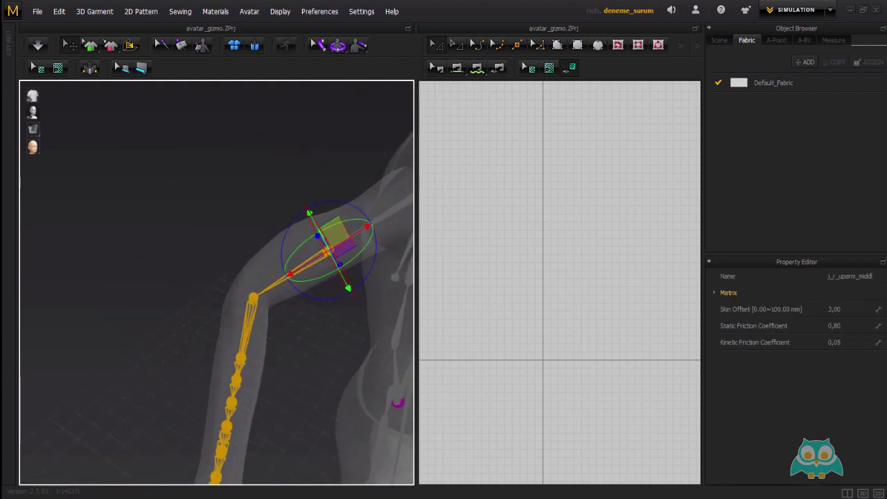
{"action": "middle_click_drag", "start_coordinate": [324, 228], "coordinate": [210, 235]}
{"action": "mouse_move", "coordinate": [210, 236]}
{"action": "right_mouse_down"}
{"action": "mouse_move", "coordinate": [275, 234]}
{"action": "mouse_move", "coordinate": [213, 242]}
{"action": "right_mouse_up"}
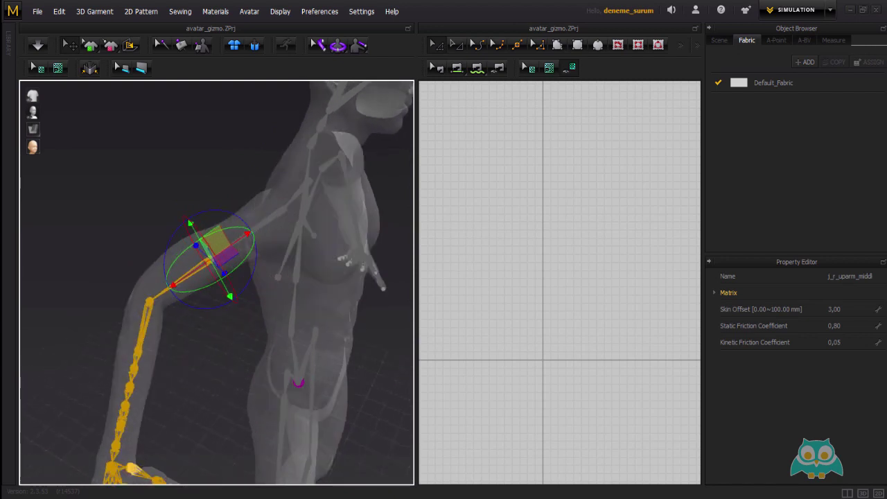
{"action": "scroll", "coordinate": [346, 235], "scroll_direction": "up", "scroll_amount": 3}
{"action": "mouse_move", "coordinate": [215, 241]}
{"action": "middle_mouse_down"}
{"action": "mouse_move", "coordinate": [346, 235]}
{"action": "mouse_move", "coordinate": [219, 226]}
{"action": "middle_mouse_up"}
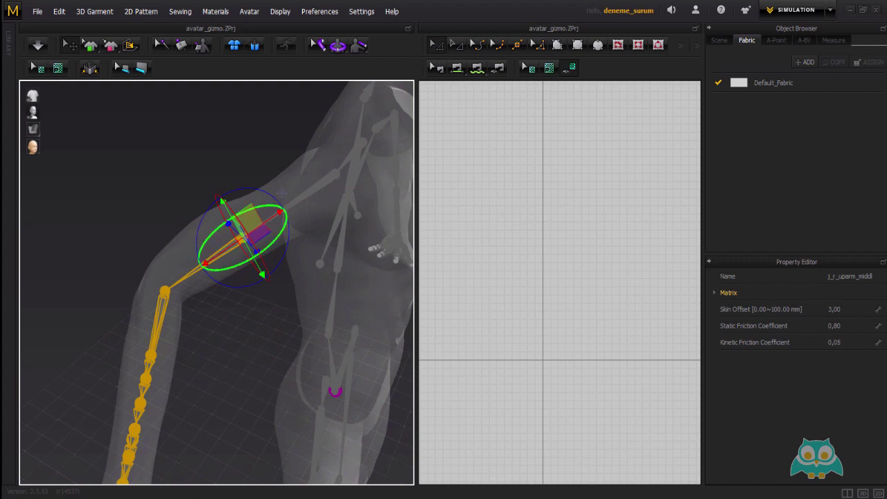
{"action": "right_click_drag", "start_coordinate": [281, 193], "coordinate": [236, 165]}
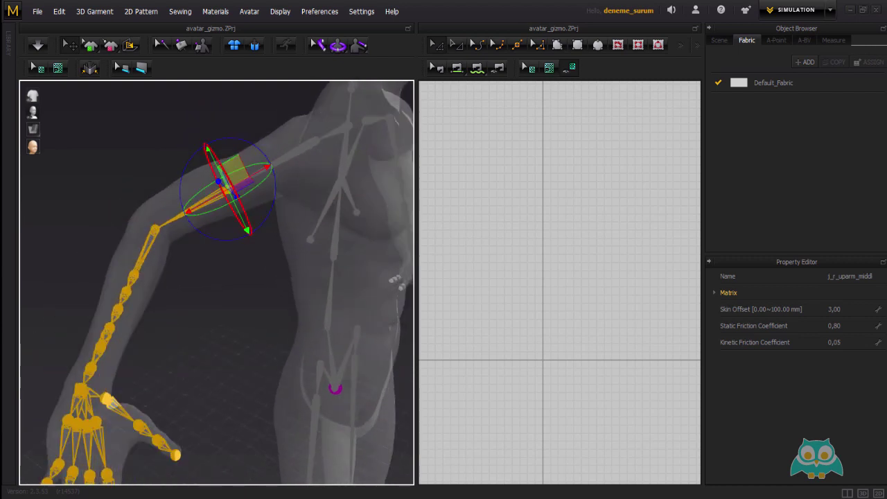
{"action": "mouse_move", "coordinate": [260, 150]}
{"action": "left_mouse_down"}
{"action": "mouse_move", "coordinate": [272, 168]}
{"action": "mouse_move", "coordinate": [260, 151]}
{"action": "left_mouse_up"}
{"action": "left_click_drag", "start_coordinate": [229, 204], "coordinate": [249, 191]}
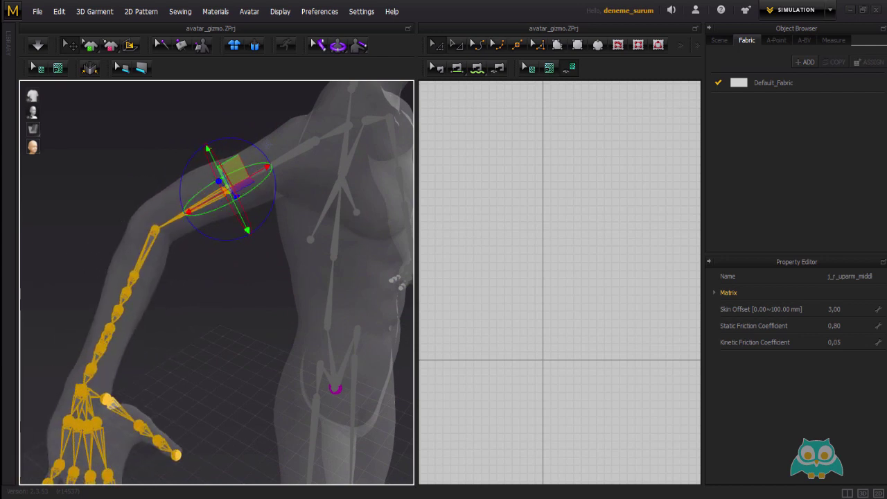
{"action": "left_click_drag", "start_coordinate": [260, 151], "coordinate": [245, 226]}
{"action": "key", "text": "ctrl+z"}
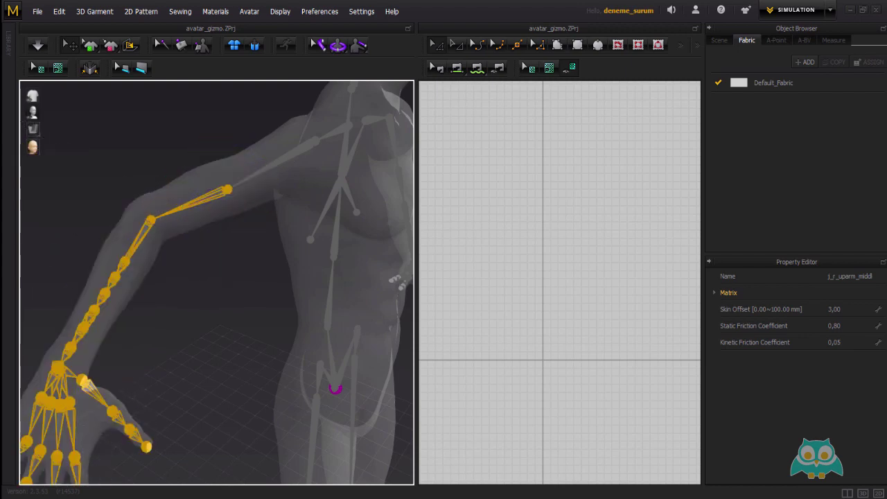
- Reselect the right middle upper arm joint and set the gizmo to World Coordinate
{"action": "left_click", "coordinate": [228, 189]}
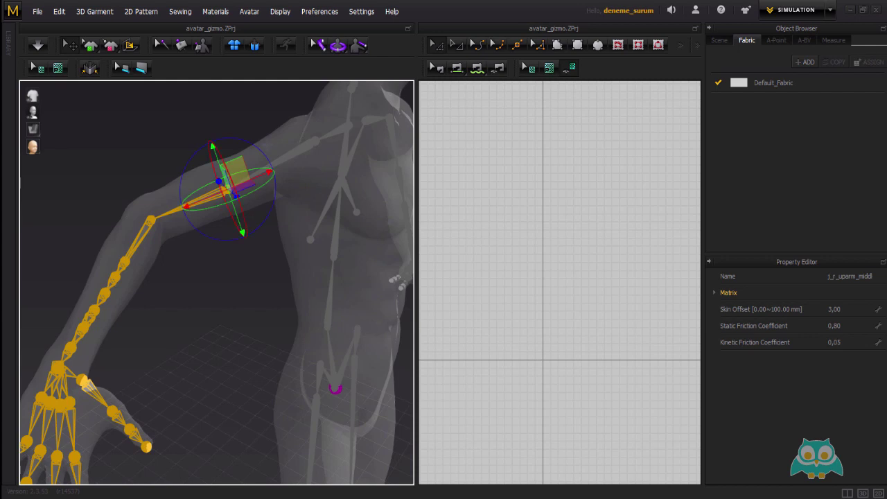
{"action": "left_click", "coordinate": [320, 11]}
{"action": "mouse_move", "coordinate": [308, 23]}
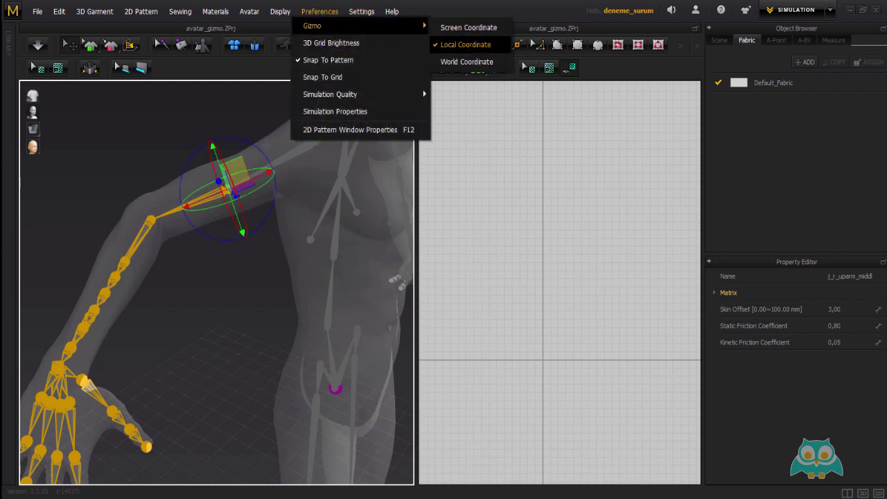
{"action": "left_click", "coordinate": [465, 62]}
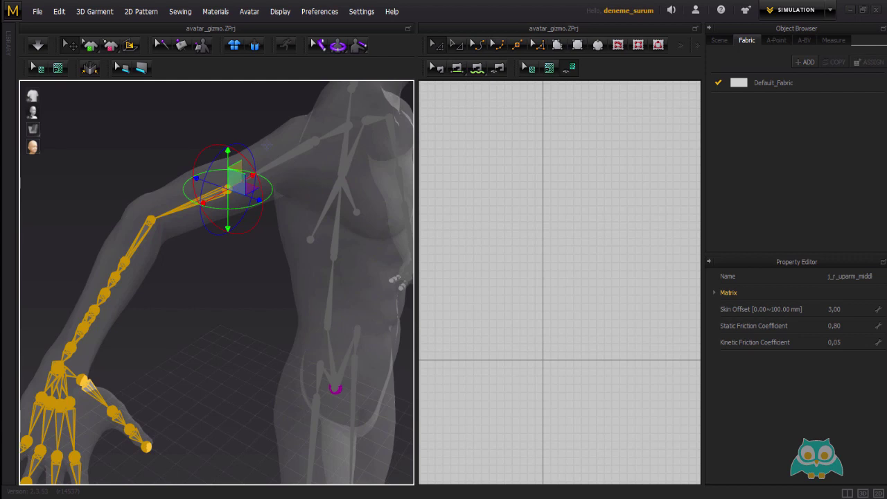
- Examine how the world gizmo's axes on the right upper arm align with the floor grid from several angles
{"action": "right_click_drag", "start_coordinate": [266, 145], "coordinate": [296, 174]}
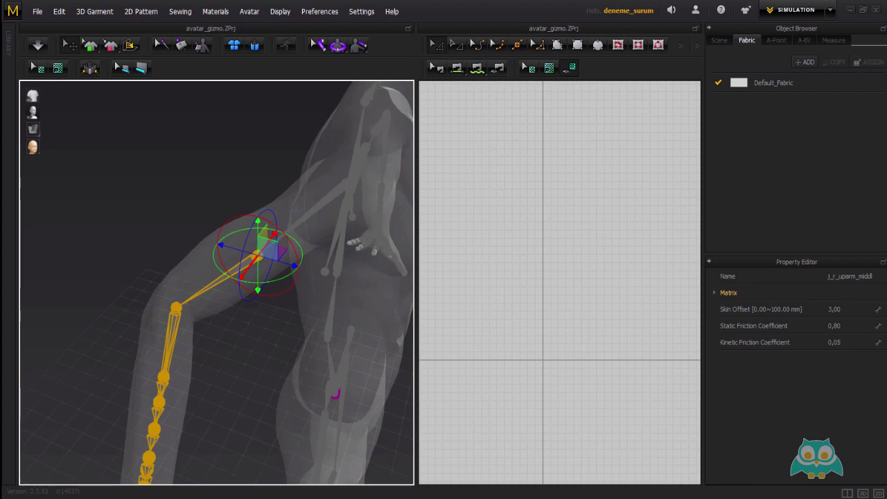
{"action": "right_click_drag", "start_coordinate": [297, 210], "coordinate": [326, 271]}
{"action": "scroll", "coordinate": [289, 194], "scroll_direction": "down", "scroll_amount": 4}
{"action": "scroll", "coordinate": [326, 272], "scroll_direction": "down", "scroll_amount": 4}
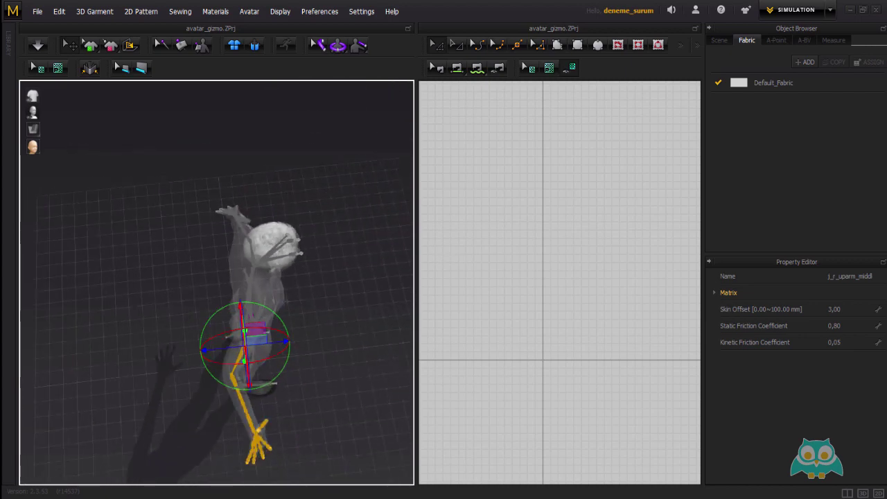
{"action": "right_click_drag", "start_coordinate": [282, 313], "coordinate": [197, 219]}
{"action": "scroll", "coordinate": [215, 254], "scroll_direction": "up", "scroll_amount": 4}
{"action": "scroll", "coordinate": [196, 241], "scroll_direction": "up", "scroll_amount": 3}
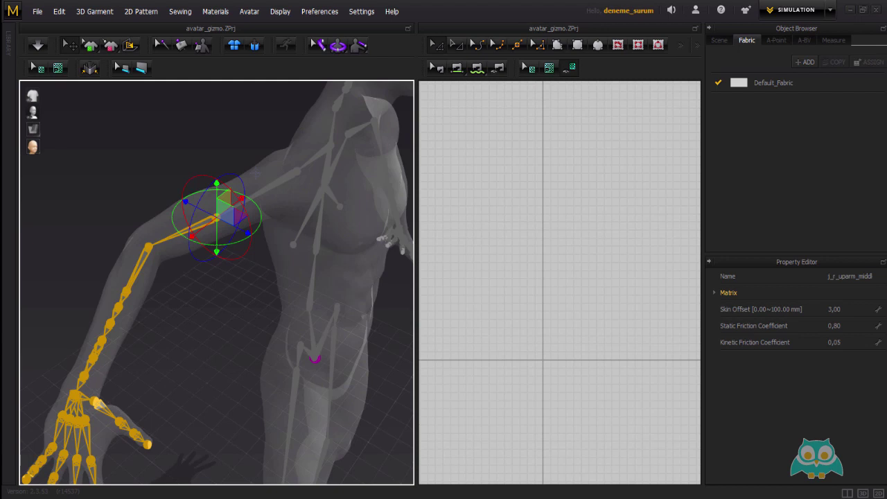
{"action": "scroll", "coordinate": [255, 173], "scroll_direction": "down", "scroll_amount": 4}
{"action": "right_click_drag", "start_coordinate": [255, 173], "coordinate": [215, 182]}
{"action": "scroll", "coordinate": [249, 178], "scroll_direction": "up", "scroll_amount": 2}
{"action": "right_click_drag", "start_coordinate": [243, 248], "coordinate": [208, 232]}
{"action": "right_click_drag", "start_coordinate": [251, 171], "coordinate": [250, 173]}
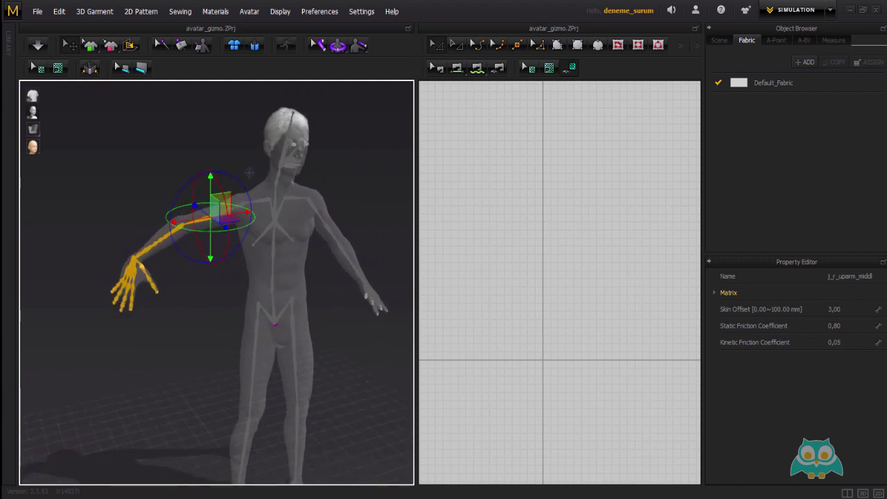
- Undo the right arm and hand rotations back to the avatar's original lowered-arm pose and clear the selection
{"action": "key", "text": "ctrl+z"}
{"action": "key", "text": "ctrl+z"}
{"action": "key", "text": "ctrl+z"}
{"action": "key", "text": "ctrl+z"}
{"action": "key", "text": "ctrl+z"}
{"action": "key", "text": "ctrl+z"}
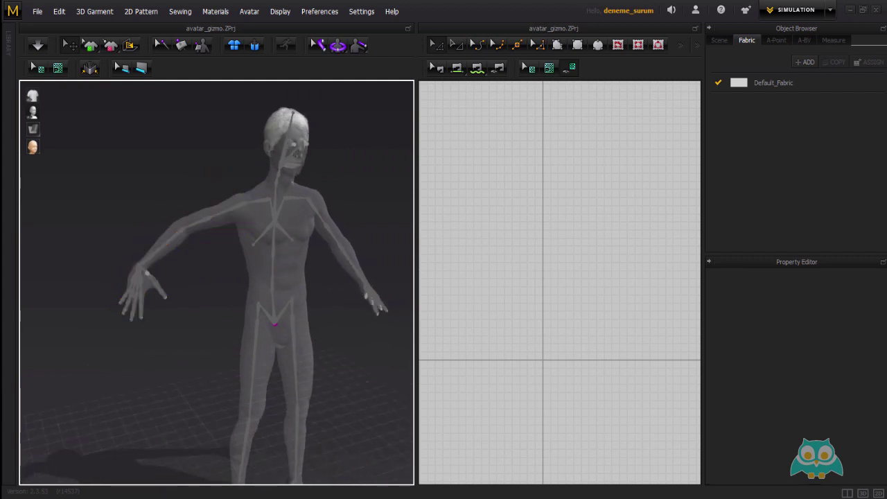
{"action": "key", "text": "ctrl+z"}
{"action": "key", "text": "ctrl+z"}
{"action": "key", "text": "ctrl+z"}
{"action": "key", "text": "ctrl+z"}
{"action": "key", "text": "ctrl+z"}
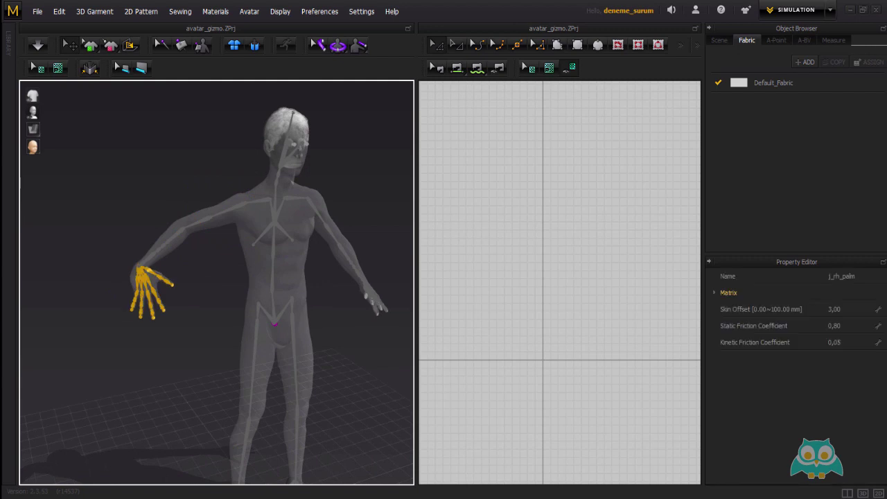
{"action": "key", "text": "ctrl+z"}
{"action": "key", "text": "ctrl+z"}
{"action": "key", "text": "ctrl+z"}
{"action": "key", "text": "ctrl+z"}
{"action": "key", "text": "ctrl+z"}
{"action": "key", "text": "ctrl+z"}
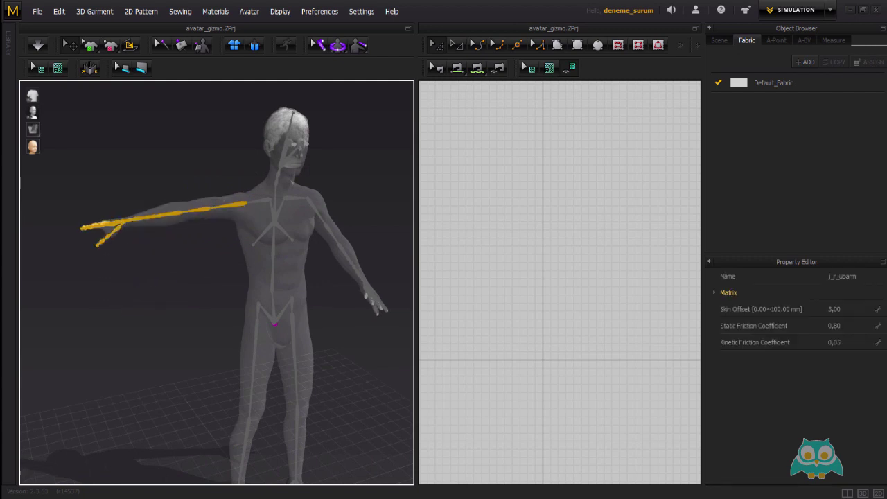
{"action": "mouse_move", "coordinate": [208, 298]}
{"action": "right_mouse_down"}
{"action": "mouse_move", "coordinate": [298, 298]}
{"action": "mouse_move", "coordinate": [131, 298]}
{"action": "mouse_move", "coordinate": [191, 300]}
{"action": "right_mouse_up"}
{"action": "left_click", "coordinate": [207, 298]}
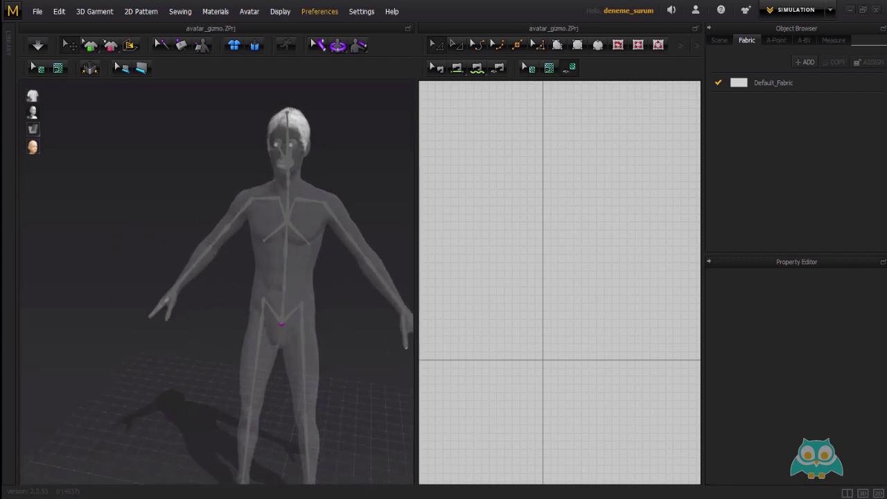
- Review the Screen, Local and World gizmo coordinate options and close them without choosing one
{"action": "left_click", "coordinate": [320, 11]}
{"action": "mouse_move", "coordinate": [313, 25]}
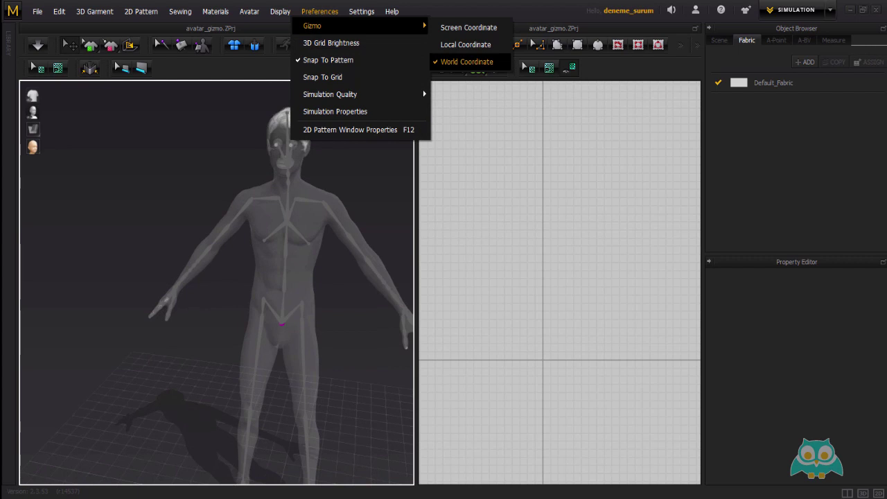
{"action": "left_click", "coordinate": [149, 208]}
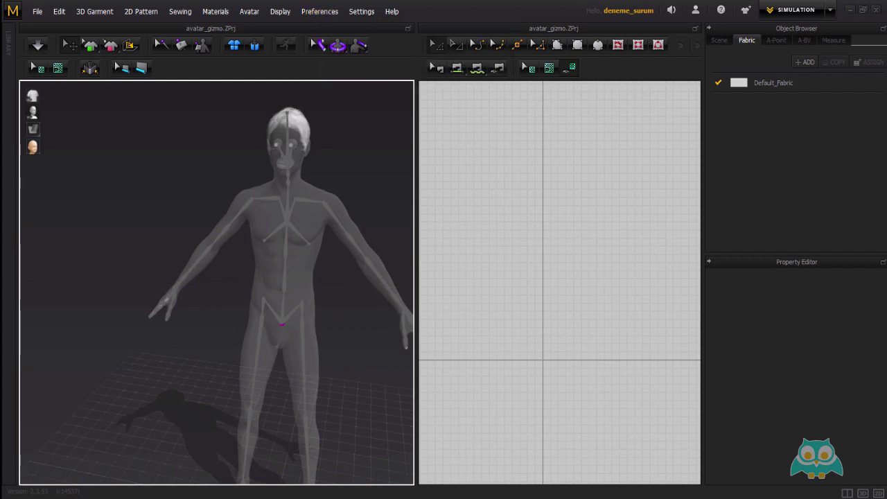
- Examine the whole avatar standing on the floor grid from the front and from the side
{"action": "scroll", "coordinate": [147, 201], "scroll_direction": "down", "scroll_amount": 3}
{"action": "middle_click_drag", "start_coordinate": [217, 283], "coordinate": [214, 239]}
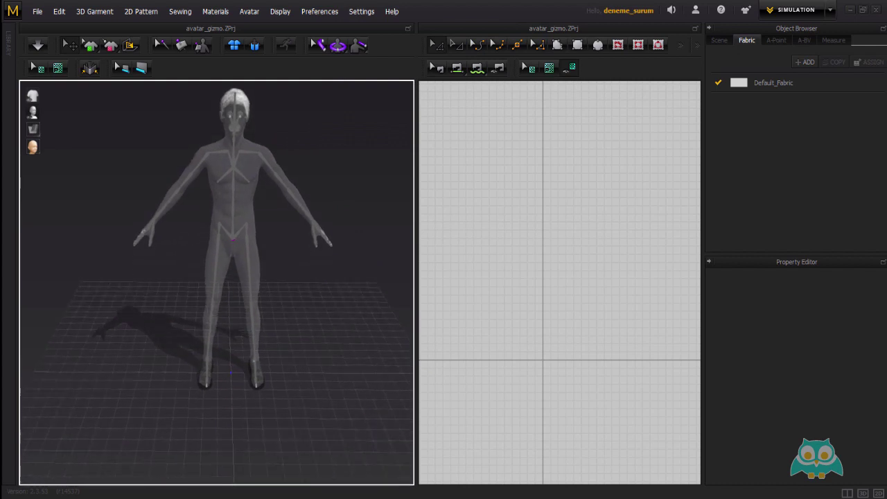
{"action": "scroll", "coordinate": [214, 238], "scroll_direction": "down", "scroll_amount": 2}
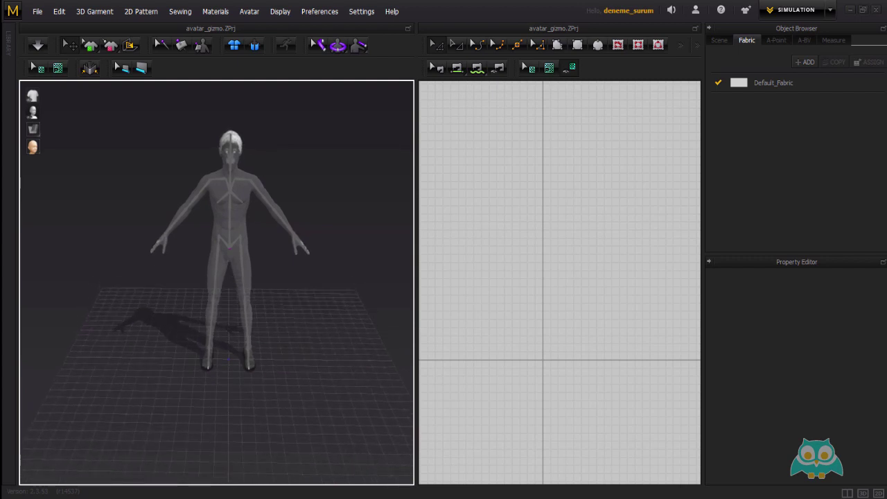
{"action": "scroll", "coordinate": [217, 277], "scroll_direction": "up", "scroll_amount": 2}
{"action": "middle_click_drag", "start_coordinate": [217, 277], "coordinate": [218, 286]}
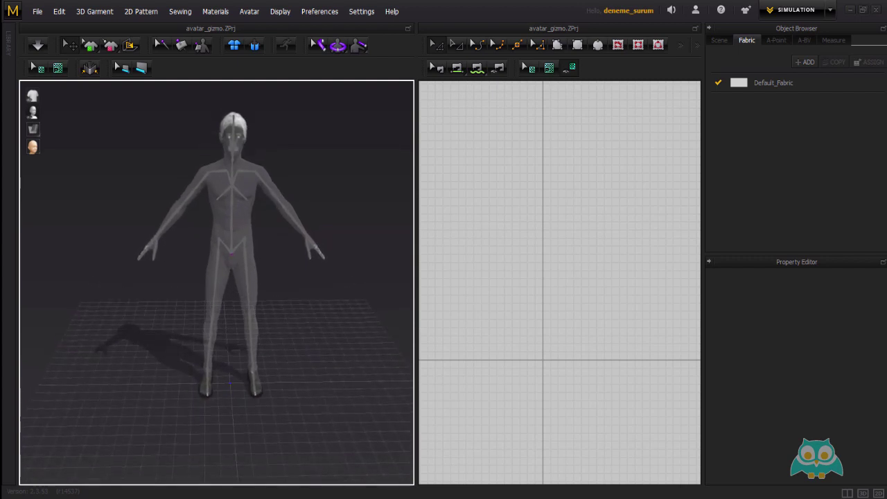
{"action": "right_click_drag", "start_coordinate": [219, 286], "coordinate": [257, 269]}
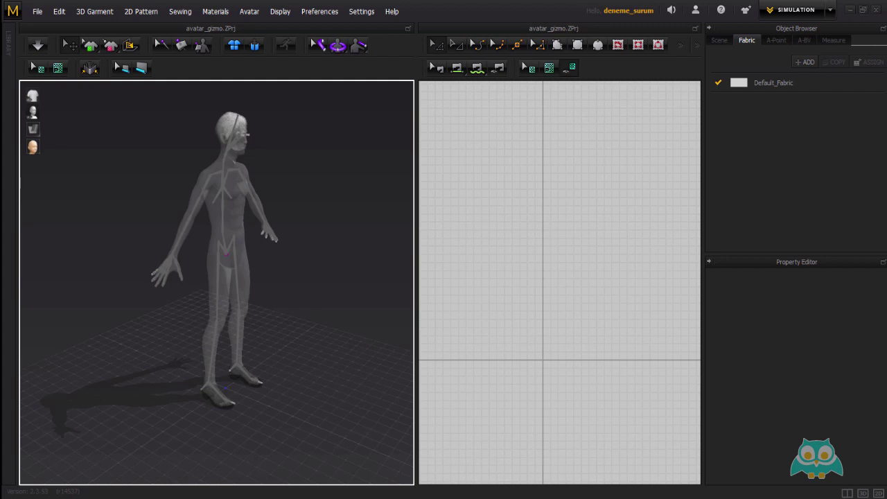
{"action": "right_click_drag", "start_coordinate": [217, 277], "coordinate": [218, 242]}
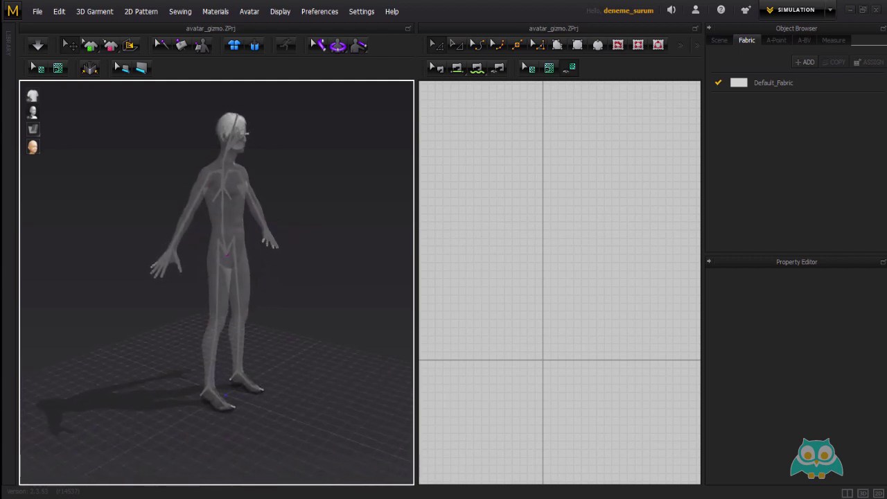
{"action": "left_click", "coordinate": [216, 325]}
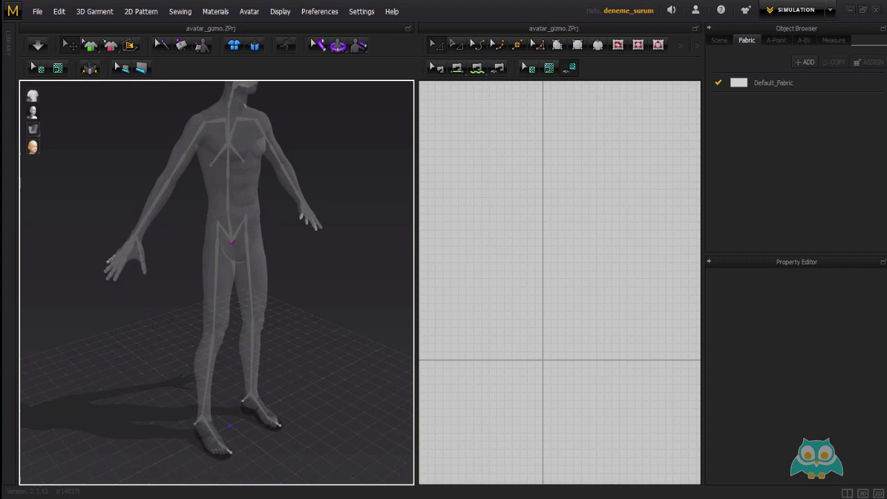
- Swing the avatar's right leg forward from the hip, and bend its knee slightly backward
{"action": "left_click", "coordinate": [217, 239]}
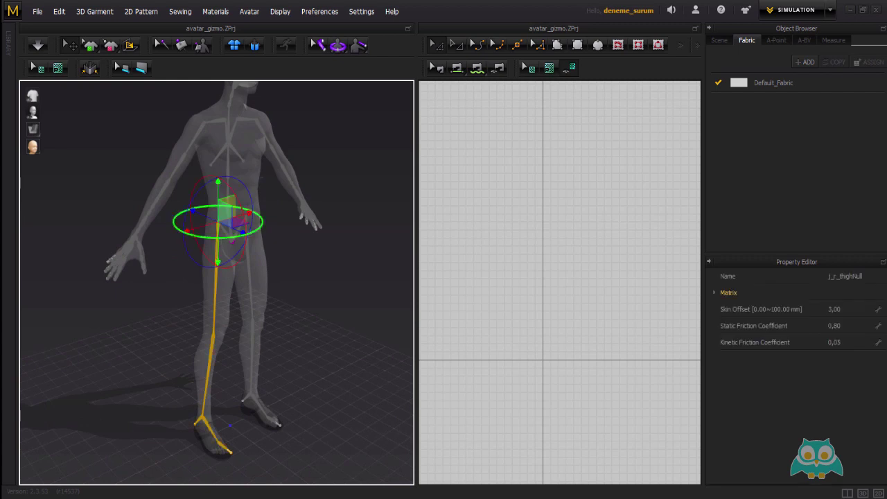
{"action": "right_click_drag", "start_coordinate": [217, 240], "coordinate": [257, 169]}
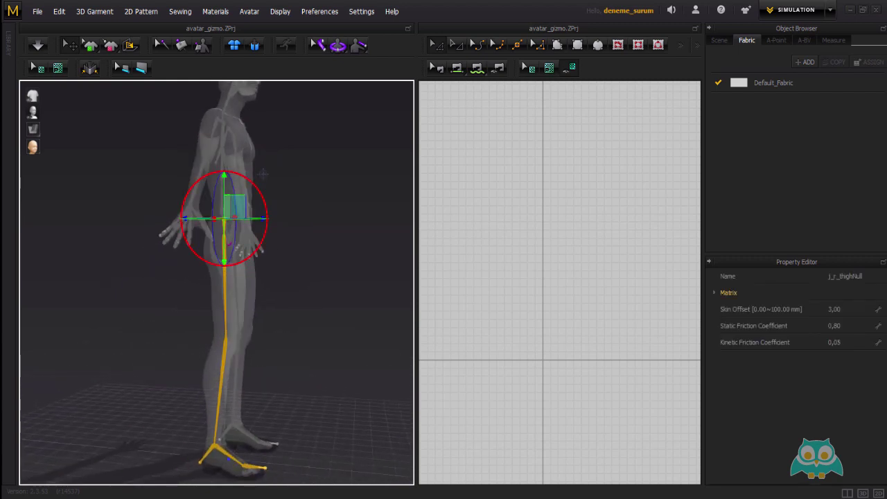
{"action": "left_click_drag", "start_coordinate": [256, 183], "coordinate": [241, 174]}
{"action": "middle_click_drag", "start_coordinate": [263, 174], "coordinate": [239, 138]}
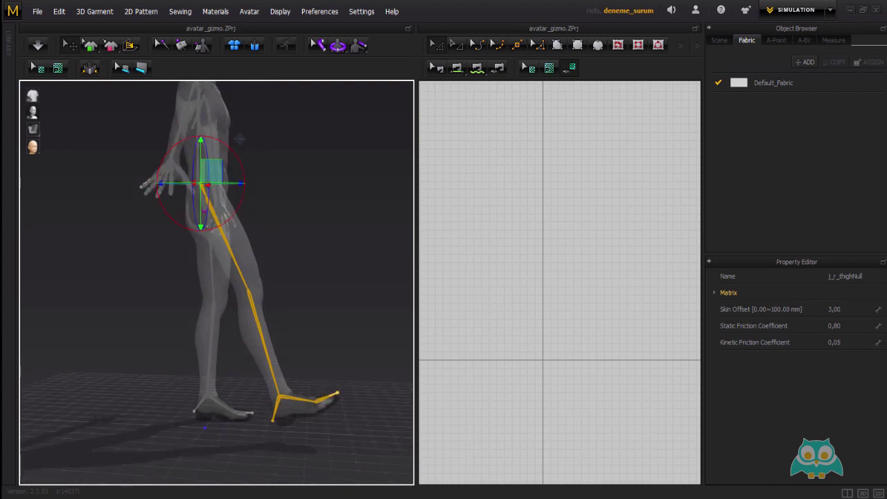
{"action": "left_click_drag", "start_coordinate": [232, 148], "coordinate": [227, 144]}
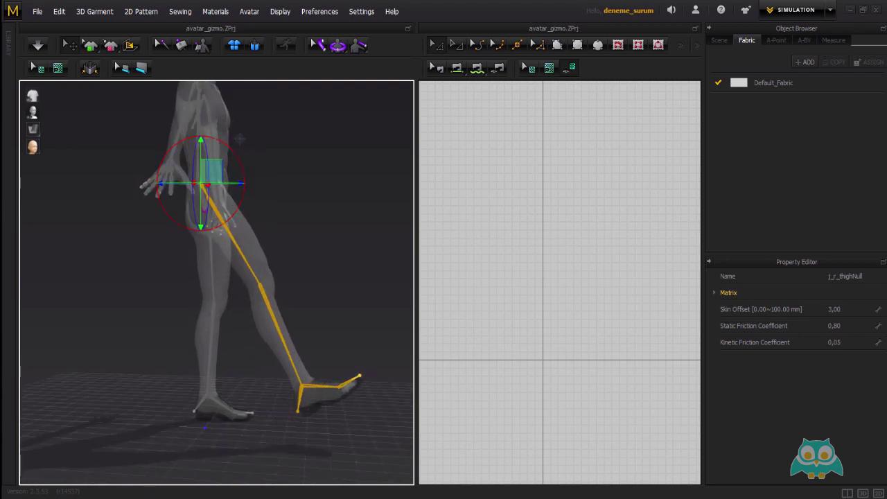
{"action": "left_click", "coordinate": [260, 284]}
{"action": "left_click_drag", "start_coordinate": [298, 239], "coordinate": [299, 240]}
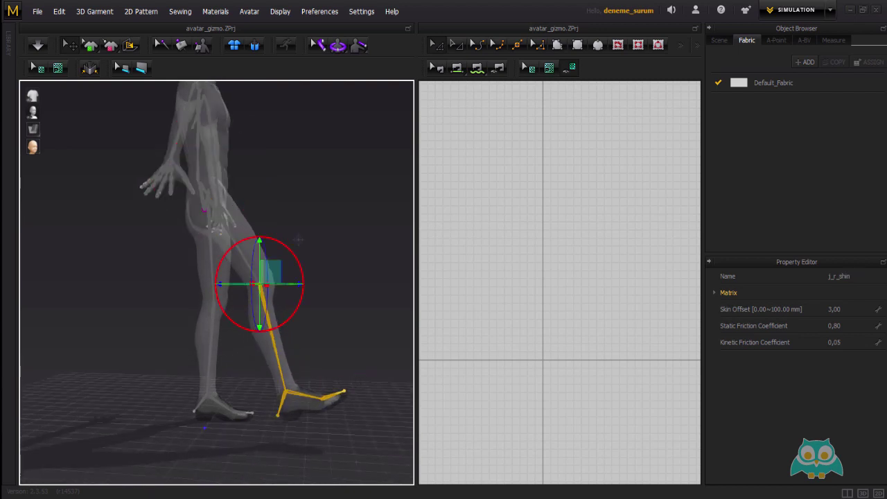
- Swing the avatar's left leg backward from the hip into a walking stride
{"action": "right_click_drag", "start_coordinate": [302, 243], "coordinate": [179, 250]}
{"action": "left_click", "coordinate": [231, 193]}
{"action": "right_click_drag", "start_coordinate": [294, 147], "coordinate": [260, 141]}
{"action": "left_click_drag", "start_coordinate": [253, 153], "coordinate": [244, 146]}
{"action": "left_click_drag", "start_coordinate": [261, 216], "coordinate": [266, 212]}
{"action": "right_click_drag", "start_coordinate": [267, 211], "coordinate": [265, 197]}
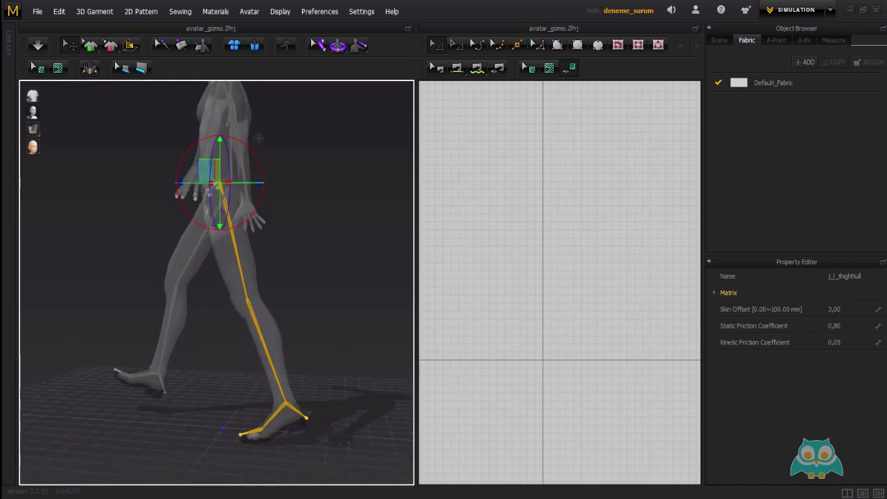
- Bend the left knee so that the lower leg lifts off the floor behind the avatar
{"action": "left_click", "coordinate": [248, 302]}
{"action": "left_click_drag", "start_coordinate": [286, 255], "coordinate": [231, 243]}
{"action": "left_click_drag", "start_coordinate": [290, 307], "coordinate": [289, 302]}
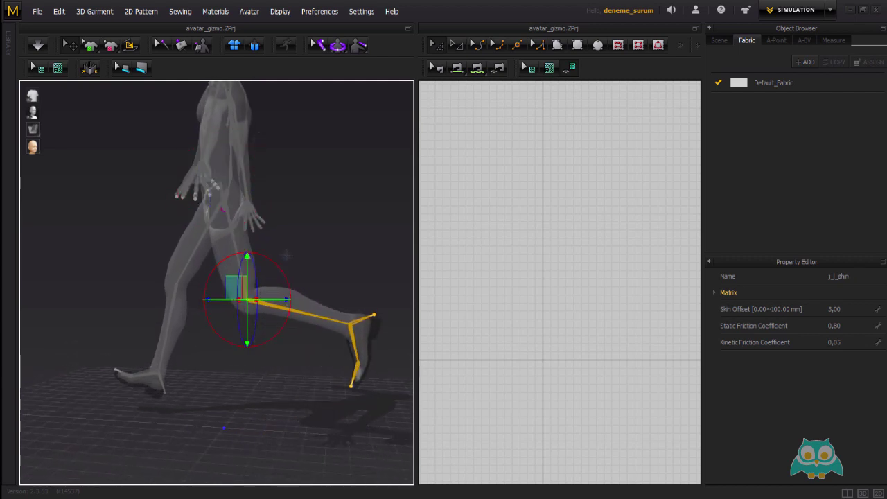
{"action": "right_click_drag", "start_coordinate": [286, 255], "coordinate": [282, 261]}
{"action": "left_click", "coordinate": [286, 256]}
{"action": "left_click", "coordinate": [289, 311]}
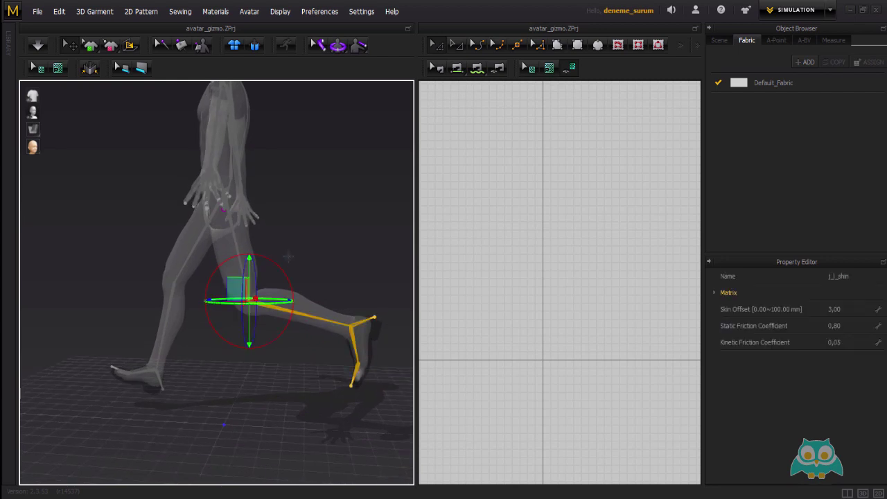
{"action": "left_click_drag", "start_coordinate": [291, 311], "coordinate": [285, 327]}
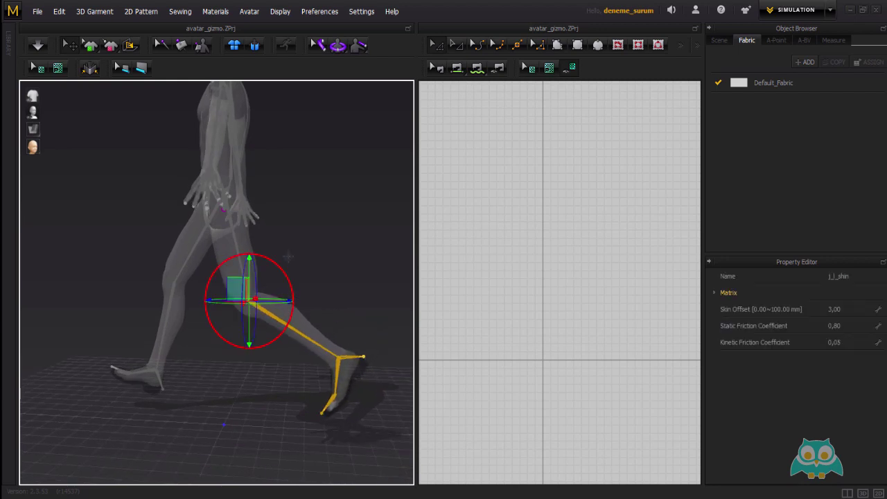
- Examine the world gizmo's axes on the right thigh and on the right ankle joint
{"action": "right_click_drag", "start_coordinate": [288, 257], "coordinate": [181, 239]}
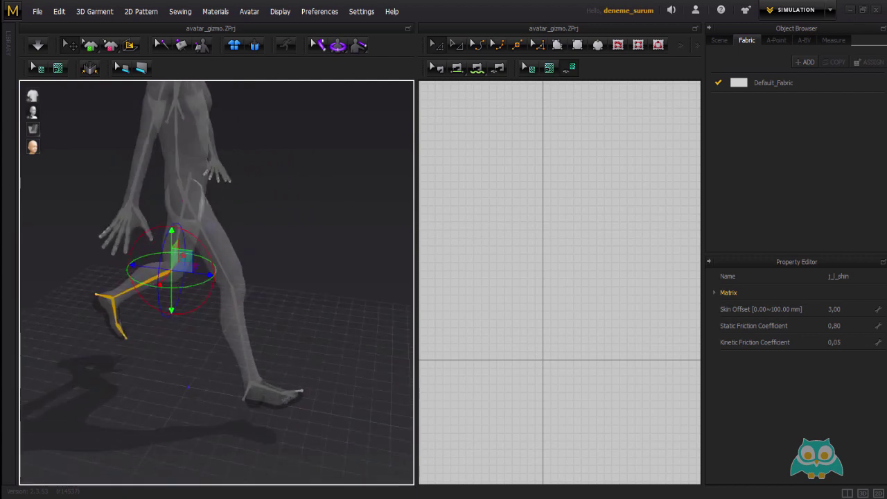
{"action": "left_click", "coordinate": [199, 200]}
{"action": "mouse_move", "coordinate": [199, 199]}
{"action": "right_mouse_down"}
{"action": "mouse_move", "coordinate": [186, 199]}
{"action": "mouse_move", "coordinate": [201, 194]}
{"action": "right_mouse_up"}
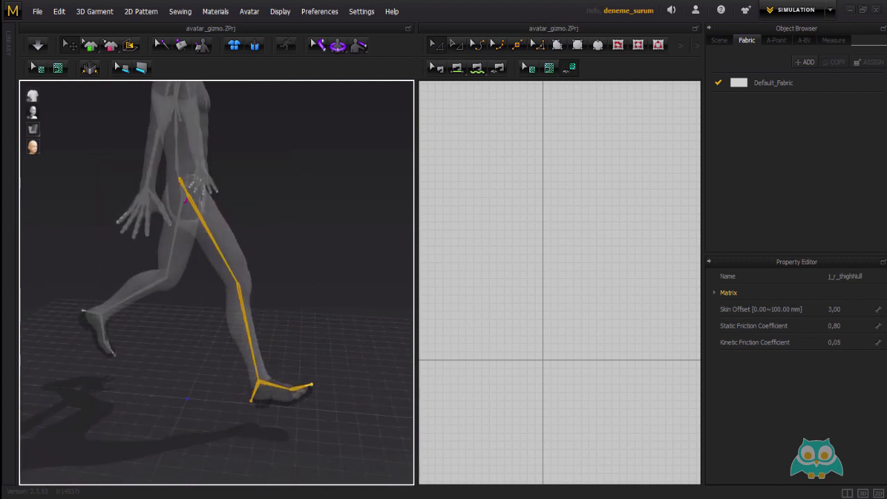
{"action": "left_click", "coordinate": [184, 196]}
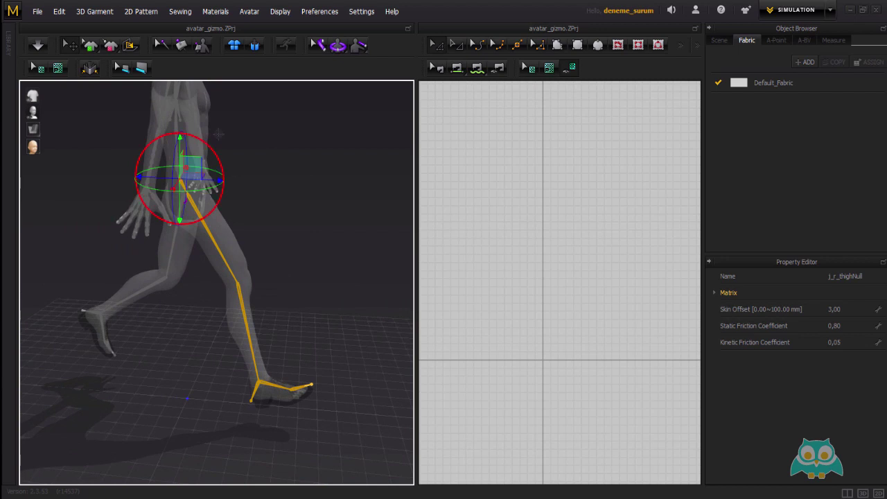
{"action": "right_click_drag", "start_coordinate": [218, 134], "coordinate": [220, 104]}
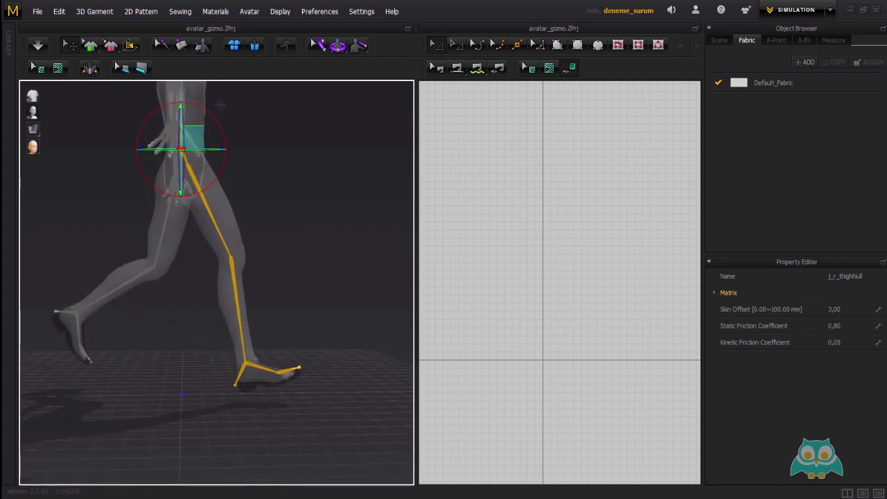
{"action": "scroll", "coordinate": [219, 105], "scroll_direction": "up", "scroll_amount": 5}
{"action": "middle_click_drag", "start_coordinate": [220, 104], "coordinate": [175, 43]}
{"action": "left_click", "coordinate": [215, 359]}
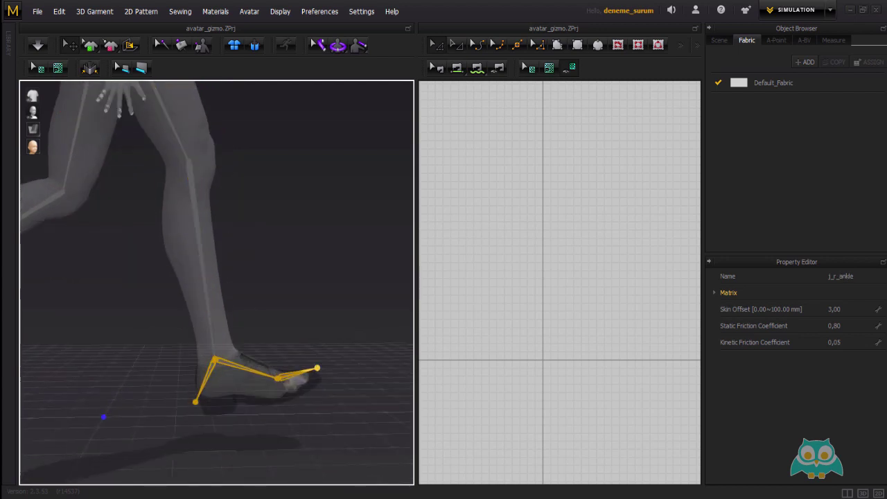
{"action": "middle_click_drag", "start_coordinate": [254, 314], "coordinate": [258, 273]}
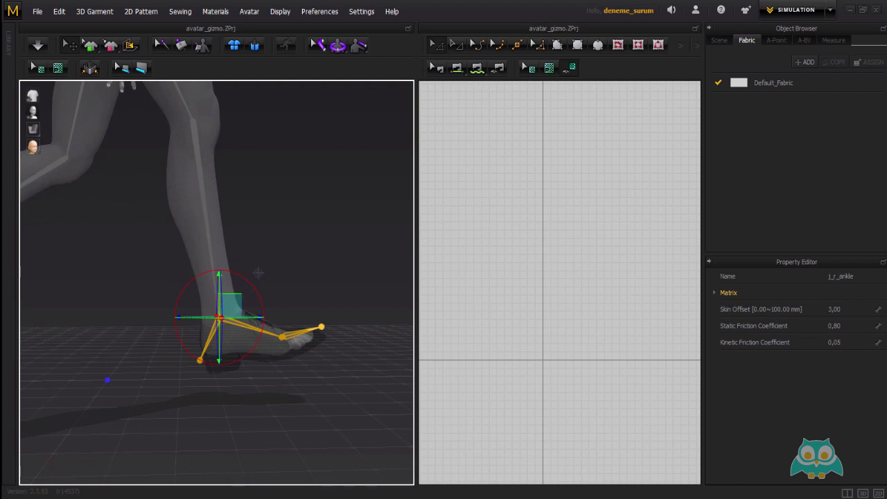
{"action": "right_click_drag", "start_coordinate": [258, 272], "coordinate": [269, 269]}
- Switch the gizmo to Local coordinates and examine its axes on the right ankle
{"action": "left_click", "coordinate": [319, 11]}
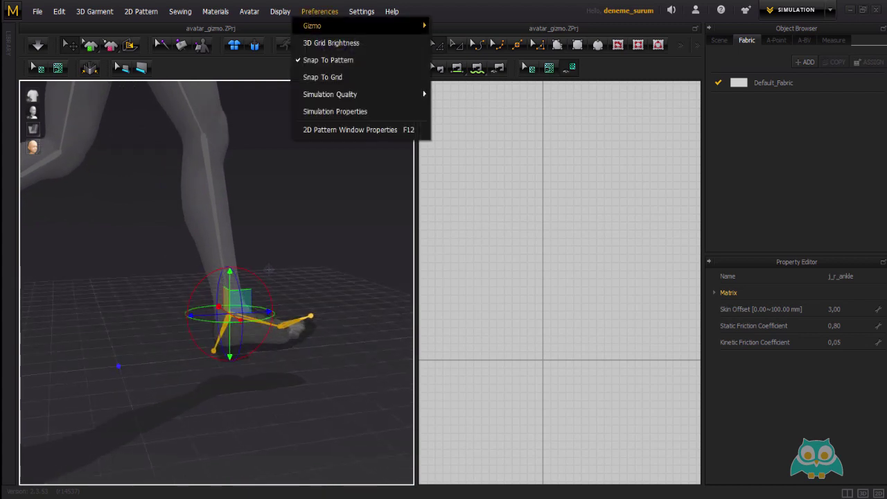
{"action": "mouse_move", "coordinate": [308, 24]}
{"action": "left_click", "coordinate": [464, 43]}
{"action": "right_click_drag", "start_coordinate": [269, 269], "coordinate": [240, 275]}
{"action": "left_click", "coordinate": [242, 276]}
{"action": "left_click", "coordinate": [201, 319]}
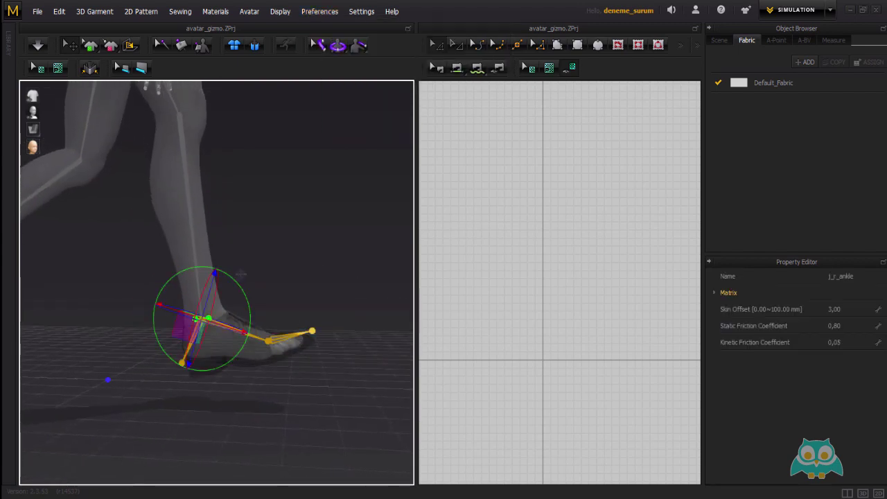
{"action": "right_click_drag", "start_coordinate": [228, 305], "coordinate": [265, 297]}
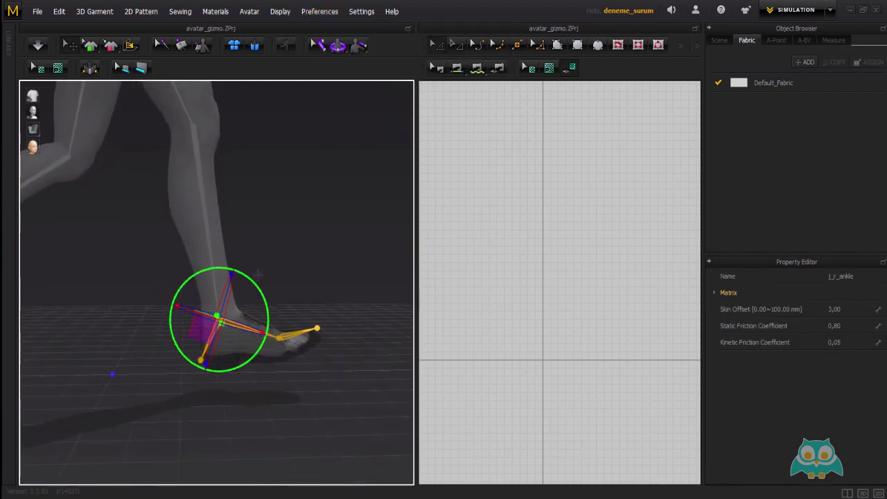
- Check the local gizmo on the right shin, and move the right ankle down along its local axis
{"action": "left_click", "coordinate": [193, 121]}
{"action": "middle_click_drag", "start_coordinate": [207, 135], "coordinate": [210, 169]}
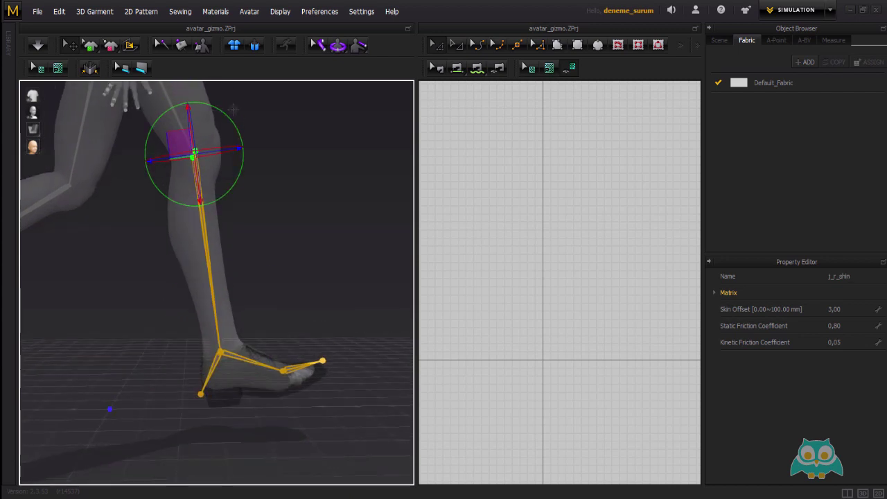
{"action": "left_click", "coordinate": [220, 352]}
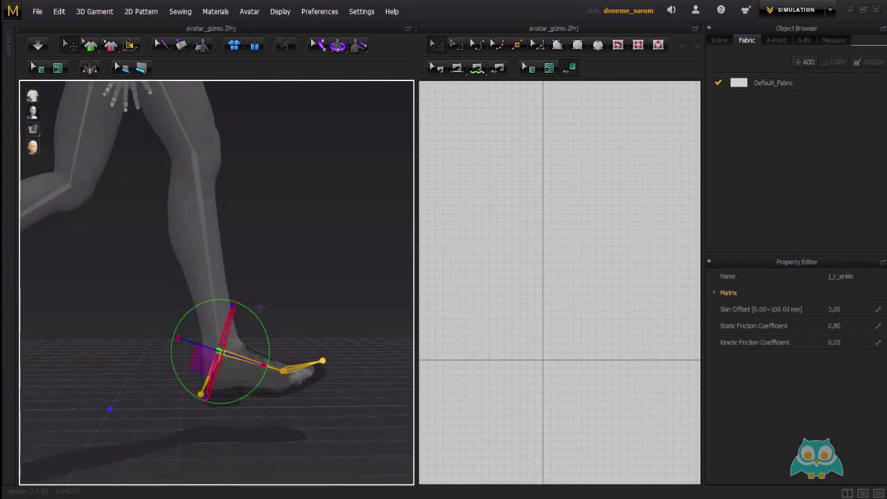
{"action": "left_click_drag", "start_coordinate": [260, 306], "coordinate": [252, 331]}
- Switch the gizmo to World coordinates and move the right ankle straight down toward the floor grid
{"action": "left_click", "coordinate": [319, 12]}
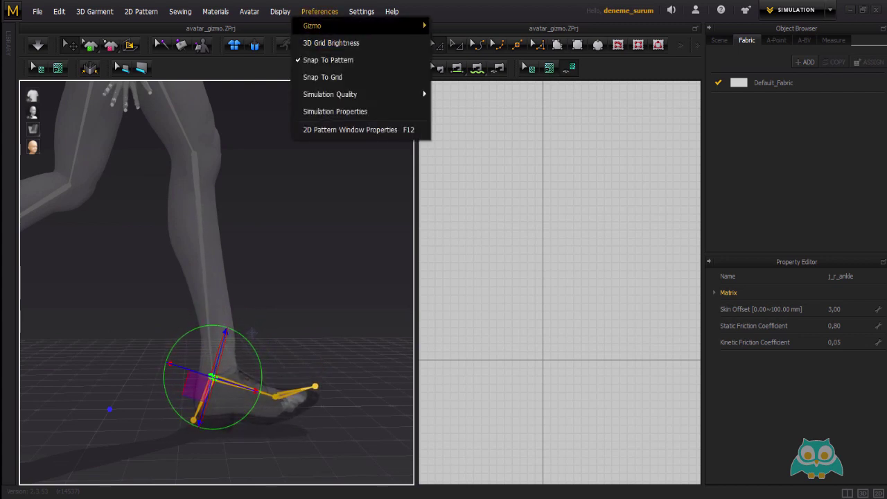
{"action": "mouse_move", "coordinate": [333, 26]}
{"action": "left_click", "coordinate": [466, 61]}
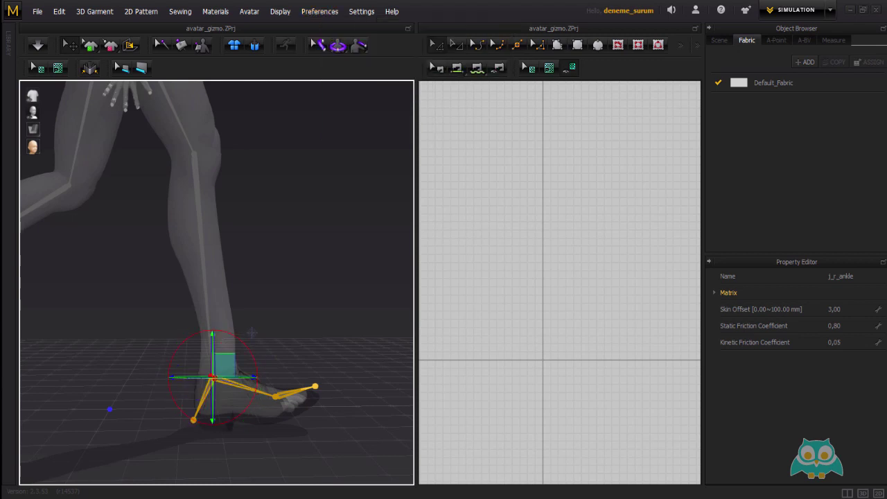
{"action": "right_click_drag", "start_coordinate": [251, 333], "coordinate": [266, 327]}
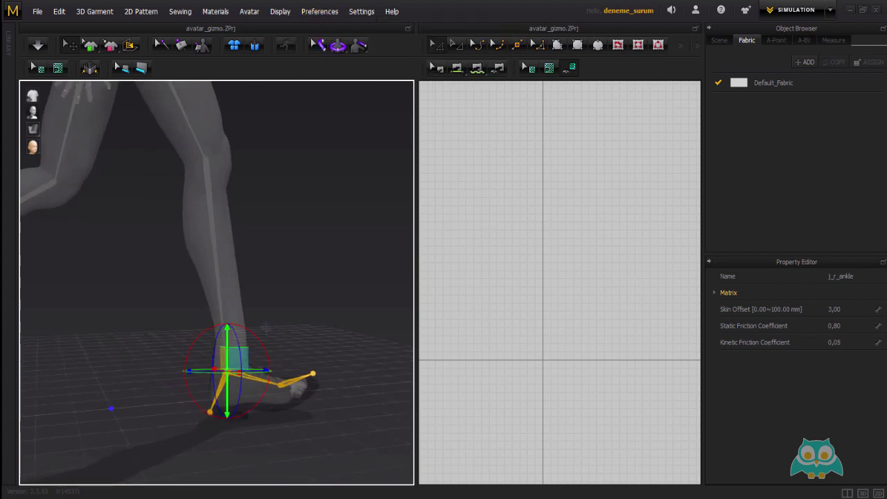
{"action": "left_click_drag", "start_coordinate": [265, 327], "coordinate": [265, 336]}
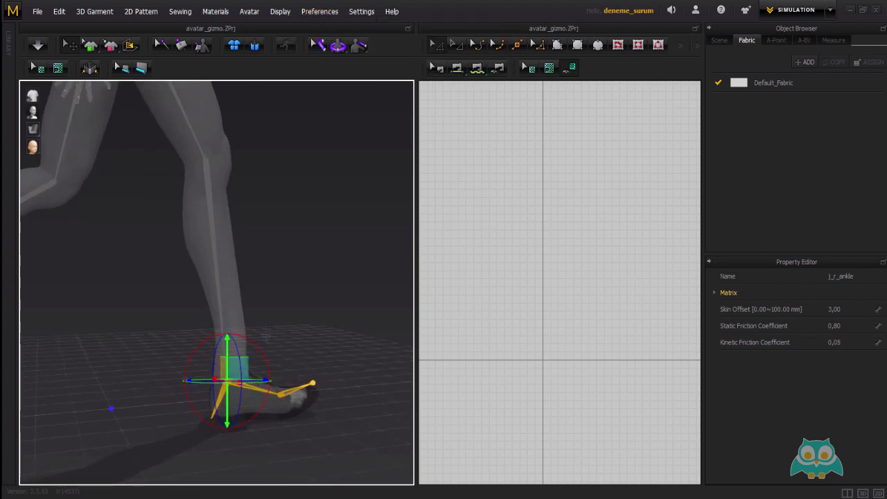
- Rotate the right ankle so the toes tilt slightly upward, and clear the selection
{"action": "right_click_drag", "start_coordinate": [265, 337], "coordinate": [312, 300]}
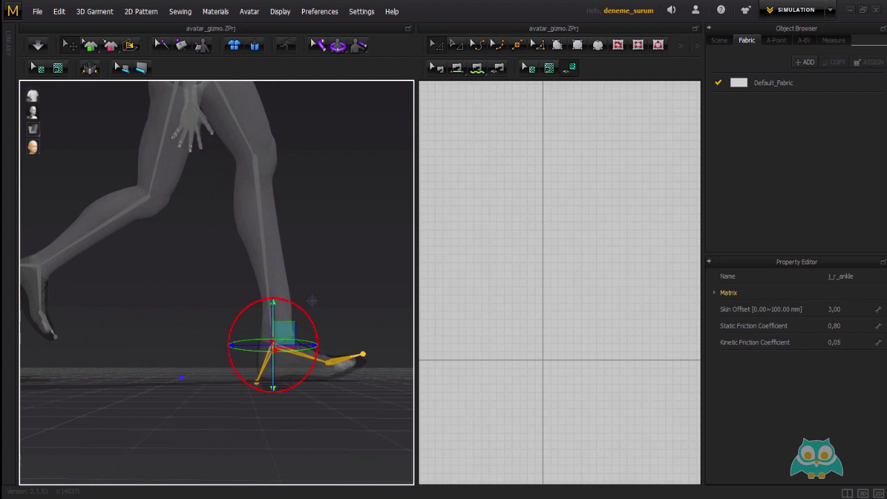
{"action": "left_click", "coordinate": [312, 300]}
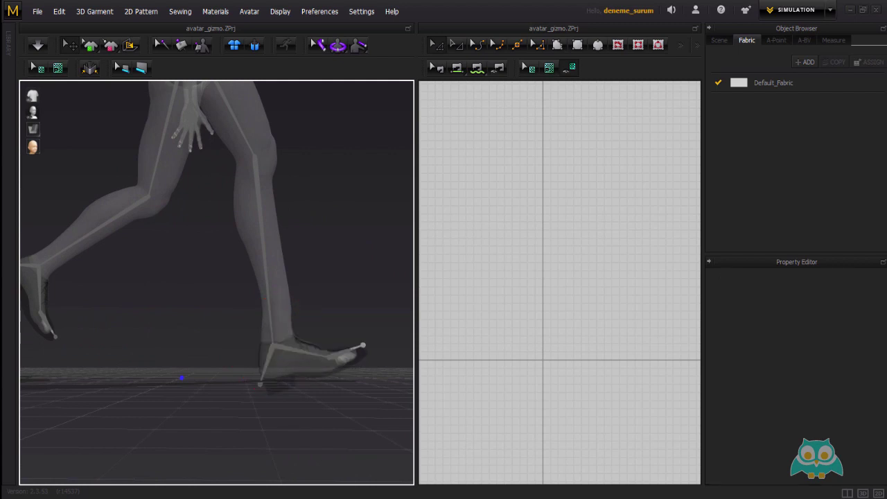
{"action": "scroll", "coordinate": [312, 300], "scroll_direction": "down", "scroll_amount": 2}
{"action": "right_click_drag", "start_coordinate": [312, 300], "coordinate": [166, 340]}
{"action": "scroll", "coordinate": [163, 374], "scroll_direction": "down", "scroll_amount": 2}
{"action": "right_click_drag", "start_coordinate": [163, 374], "coordinate": [104, 336]}
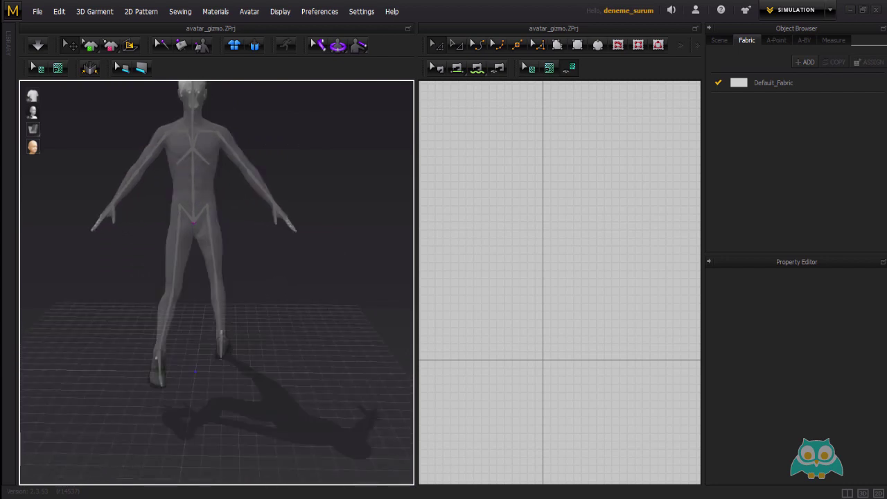
- Rotate the right thigh slightly at the hip, and clear the selection
{"action": "left_click", "coordinate": [179, 215]}
{"action": "left_click_drag", "start_coordinate": [220, 162], "coordinate": [218, 161]}
{"action": "mouse_move", "coordinate": [221, 163]}
{"action": "right_mouse_down"}
{"action": "mouse_move", "coordinate": [241, 167]}
{"action": "mouse_move", "coordinate": [222, 164]}
{"action": "mouse_move", "coordinate": [234, 165]}
{"action": "mouse_move", "coordinate": [224, 157]}
{"action": "mouse_move", "coordinate": [235, 155]}
{"action": "mouse_move", "coordinate": [223, 156]}
{"action": "right_mouse_up"}
{"action": "left_click", "coordinate": [224, 157]}
{"action": "middle_click_drag", "start_coordinate": [224, 158], "coordinate": [225, 199]}
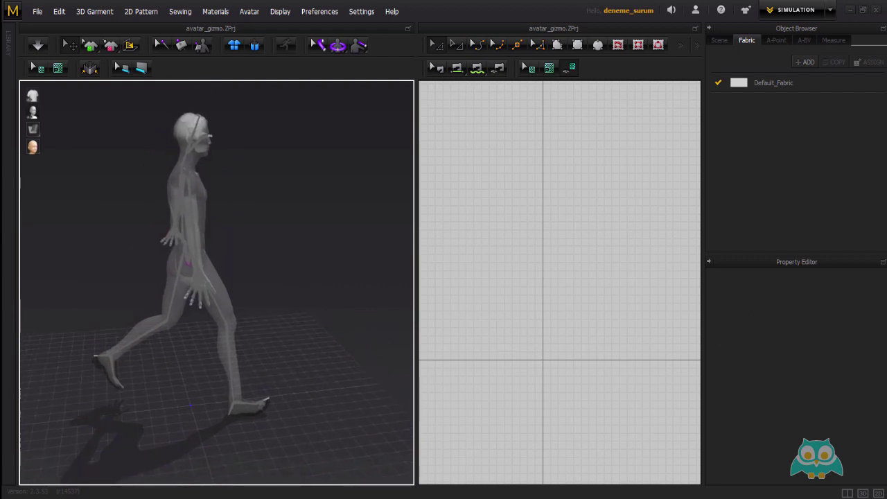
- Lower the right arm to the avatar's side and swing it backward from the shoulder
{"action": "right_click_drag", "start_coordinate": [226, 199], "coordinate": [198, 200]}
{"action": "scroll", "coordinate": [197, 200], "scroll_direction": "up", "scroll_amount": 3}
{"action": "left_click", "coordinate": [232, 180]}
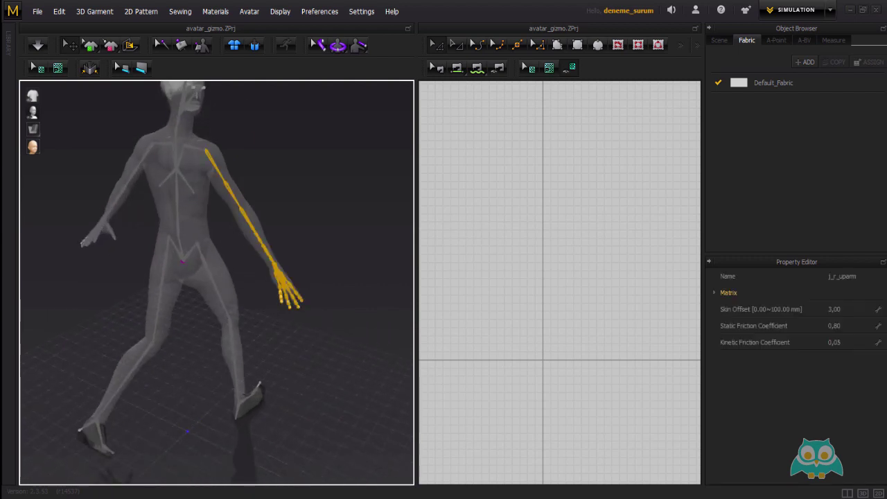
{"action": "mouse_move", "coordinate": [245, 106]}
{"action": "right_mouse_down"}
{"action": "mouse_move", "coordinate": [234, 103]}
{"action": "mouse_move", "coordinate": [250, 99]}
{"action": "right_mouse_up"}
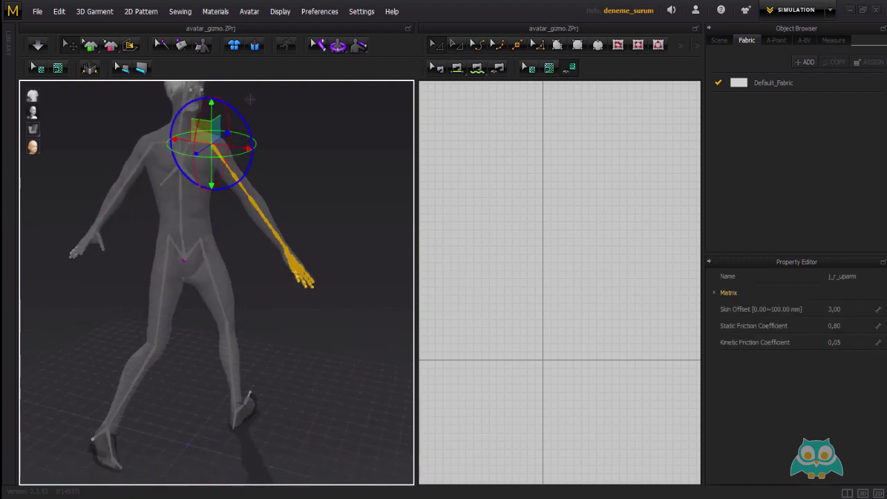
{"action": "left_click_drag", "start_coordinate": [250, 99], "coordinate": [264, 118]}
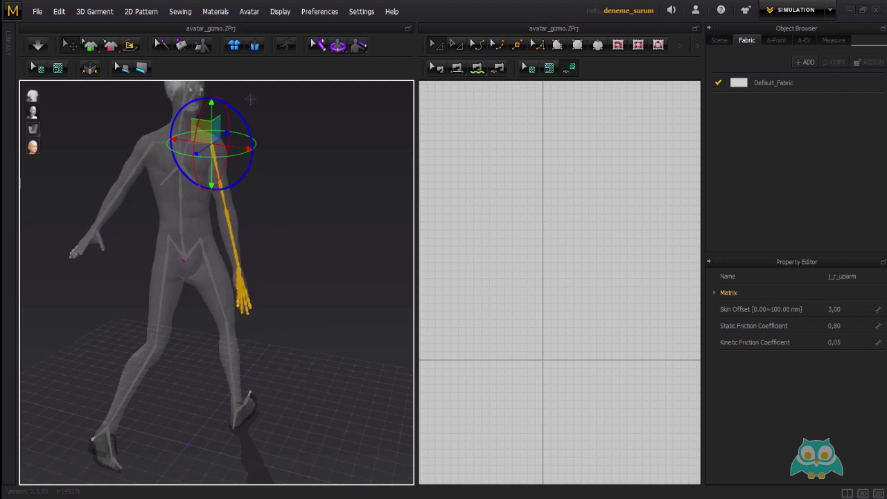
{"action": "right_click_drag", "start_coordinate": [250, 100], "coordinate": [218, 103]}
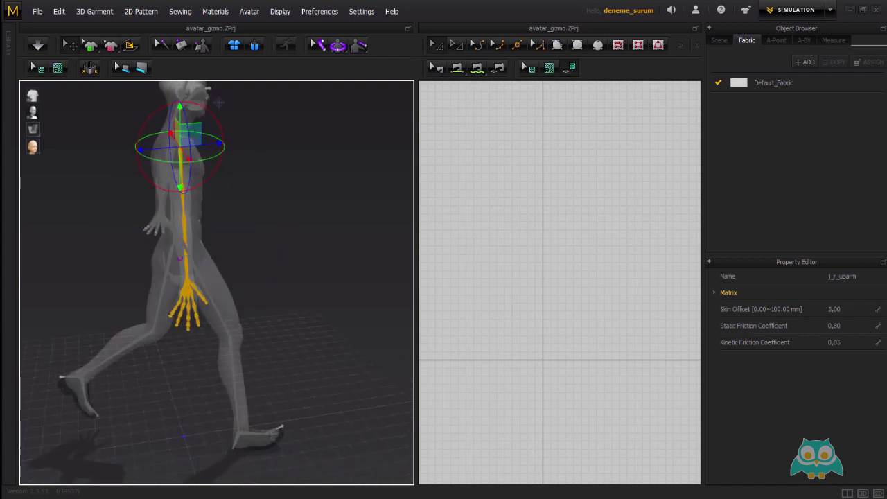
{"action": "left_click_drag", "start_coordinate": [218, 102], "coordinate": [218, 103]}
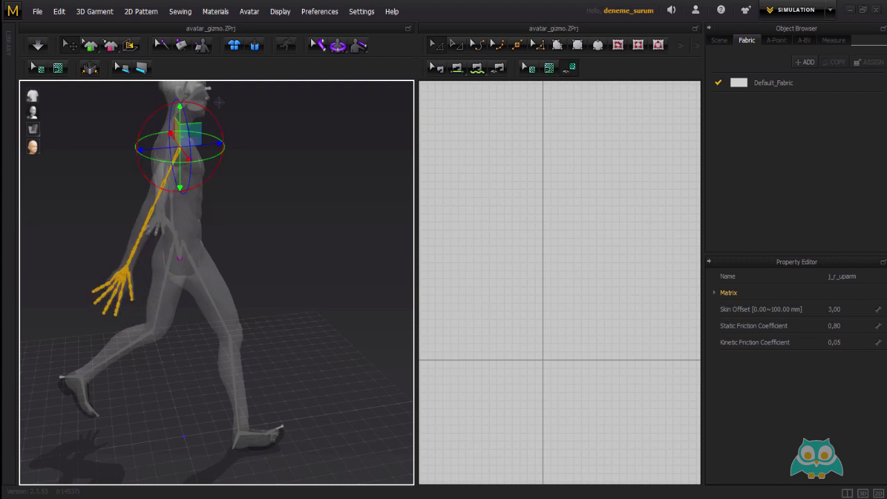
- Bend the right elbow forward, and adjust the right upper arm's swing at the shoulder
{"action": "left_click", "coordinate": [150, 208]}
{"action": "left_click_drag", "start_coordinate": [197, 208], "coordinate": [191, 185]}
{"action": "right_click_drag", "start_coordinate": [277, 208], "coordinate": [242, 197]}
{"action": "left_click", "coordinate": [149, 173]}
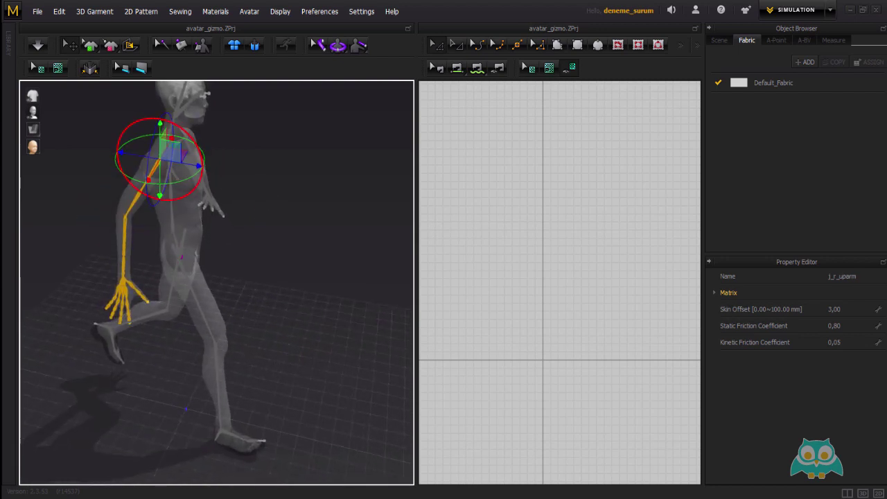
{"action": "left_click_drag", "start_coordinate": [196, 182], "coordinate": [194, 186]}
- Lower the left arm to the avatar's side, swing it forward from the shoulder, and clear the selection
{"action": "left_click", "coordinate": [284, 229]}
{"action": "right_click_drag", "start_coordinate": [284, 228], "coordinate": [207, 197]}
{"action": "left_click", "coordinate": [248, 178]}
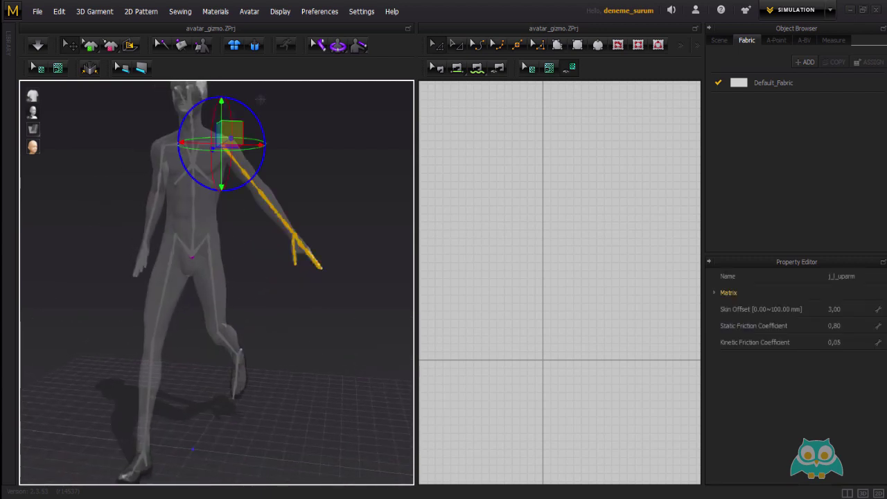
{"action": "left_click_drag", "start_coordinate": [260, 99], "coordinate": [277, 126]}
{"action": "right_click_drag", "start_coordinate": [313, 109], "coordinate": [231, 101]}
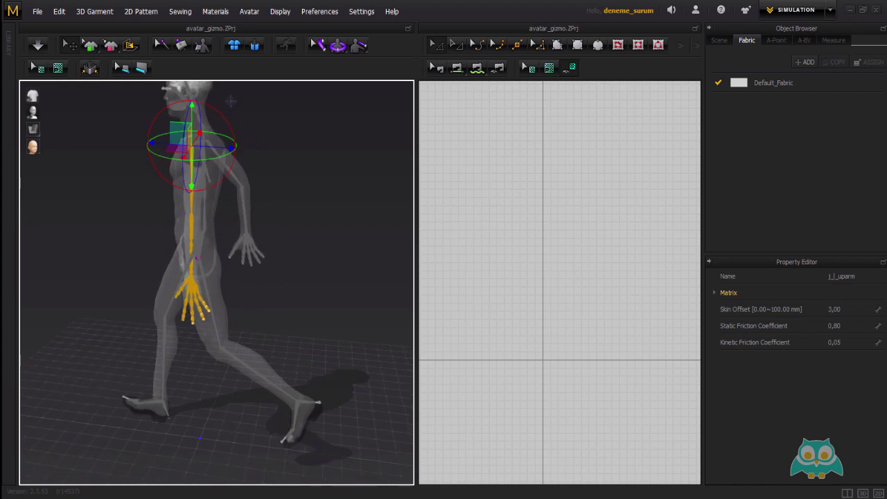
{"action": "left_click_drag", "start_coordinate": [223, 114], "coordinate": [235, 137]}
{"action": "left_click_drag", "start_coordinate": [168, 182], "coordinate": [173, 174]}
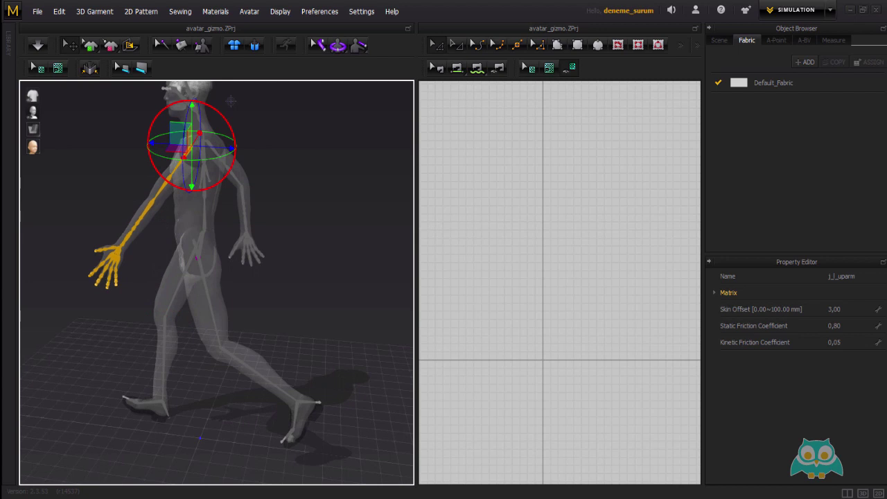
{"action": "left_click_drag", "start_coordinate": [236, 139], "coordinate": [235, 132]}
{"action": "right_click_drag", "start_coordinate": [232, 108], "coordinate": [237, 101]}
{"action": "left_click", "coordinate": [238, 101]}
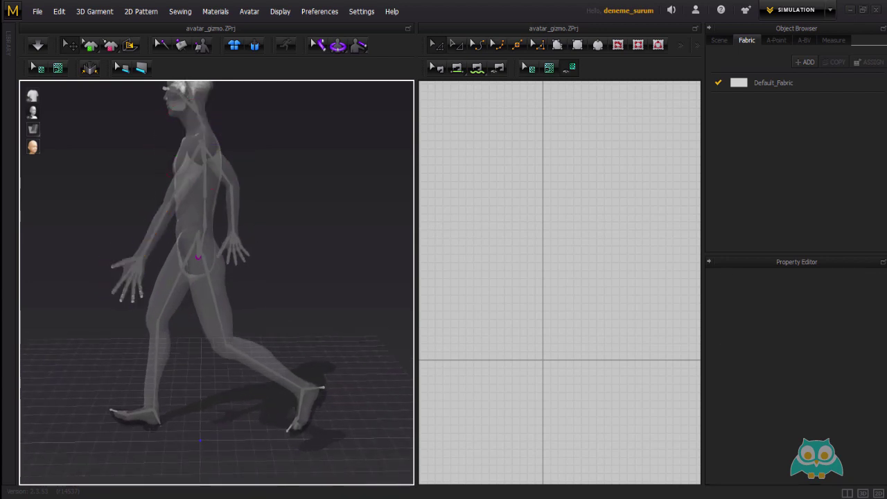
- Bend the left elbow forward, rotate the left upper arm slightly outward at the shoulder, and clear the selection
{"action": "left_click", "coordinate": [154, 233]}
{"action": "left_click_drag", "start_coordinate": [148, 244], "coordinate": [129, 223]}
{"action": "right_click_drag", "start_coordinate": [211, 154], "coordinate": [270, 159]}
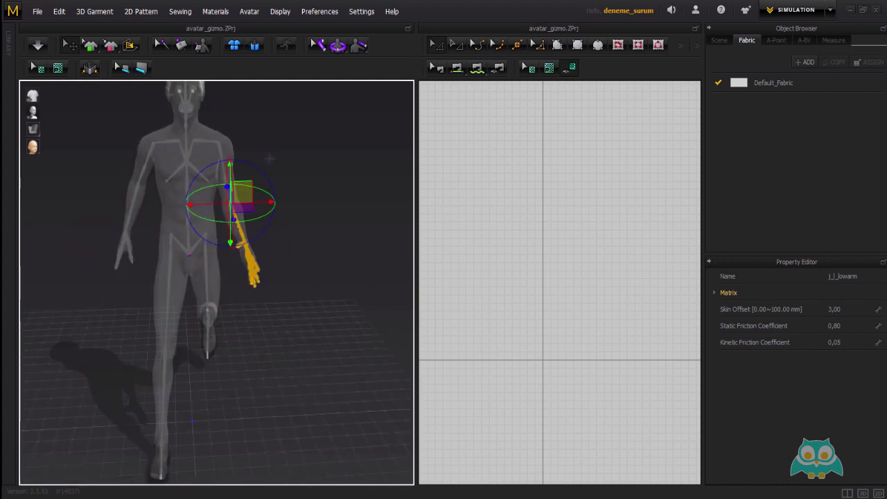
{"action": "left_click", "coordinate": [224, 173]}
{"action": "left_click_drag", "start_coordinate": [224, 160], "coordinate": [243, 158]}
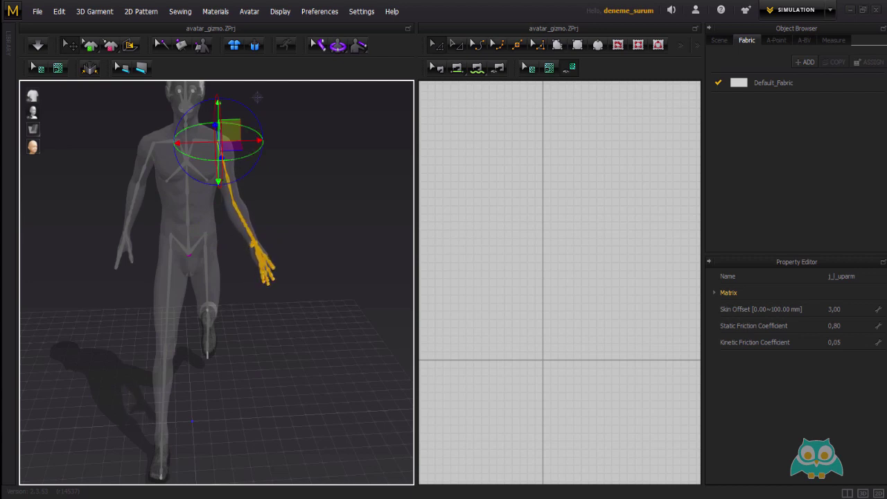
{"action": "left_click", "coordinate": [257, 97]}
{"action": "right_click_drag", "start_coordinate": [257, 97], "coordinate": [232, 102]}
{"action": "scroll", "coordinate": [232, 102], "scroll_direction": "up", "scroll_amount": 2}
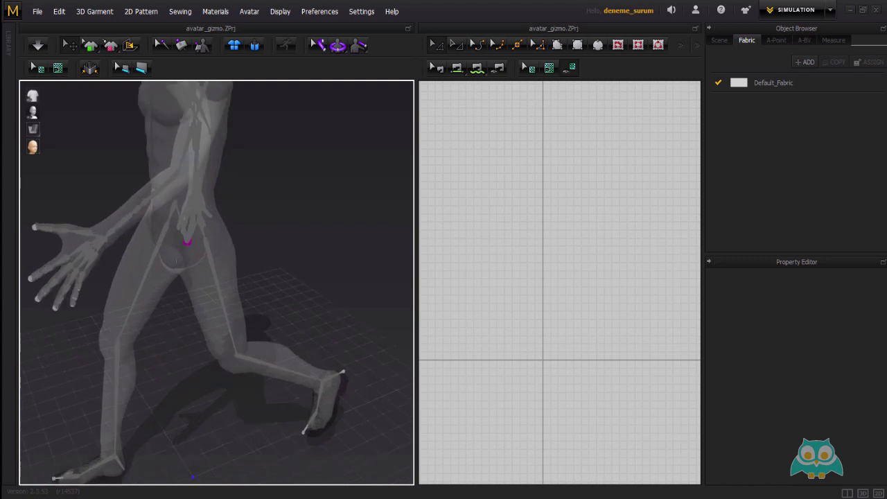
- Rotate the left hand at the wrist to suit the forward arm swing
{"action": "scroll", "coordinate": [216, 283], "scroll_direction": "up", "scroll_amount": 1}
{"action": "middle_click_drag", "start_coordinate": [173, 228], "coordinate": [249, 254]}
{"action": "scroll", "coordinate": [216, 282], "scroll_direction": "up", "scroll_amount": 2}
{"action": "left_click", "coordinate": [143, 250]}
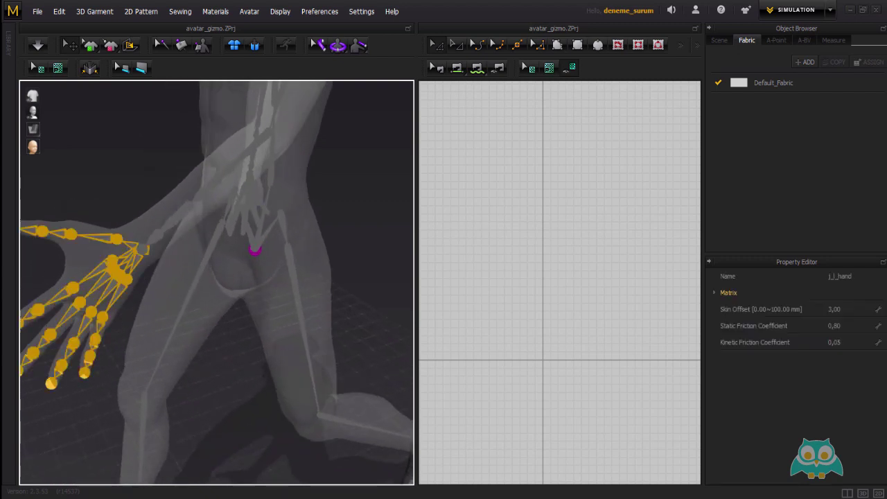
{"action": "scroll", "coordinate": [143, 249], "scroll_direction": "down", "scroll_amount": 2}
{"action": "right_click_drag", "start_coordinate": [174, 239], "coordinate": [326, 227]}
{"action": "left_click_drag", "start_coordinate": [296, 293], "coordinate": [253, 285]}
{"action": "scroll", "coordinate": [253, 285], "scroll_direction": "down", "scroll_amount": 3}
{"action": "right_click_drag", "start_coordinate": [309, 237], "coordinate": [388, 180]}
{"action": "scroll", "coordinate": [254, 264], "scroll_direction": "up", "scroll_amount": 1}
{"action": "middle_click_drag", "start_coordinate": [254, 264], "coordinate": [274, 272]}
{"action": "scroll", "coordinate": [173, 250], "scroll_direction": "up", "scroll_amount": 2}
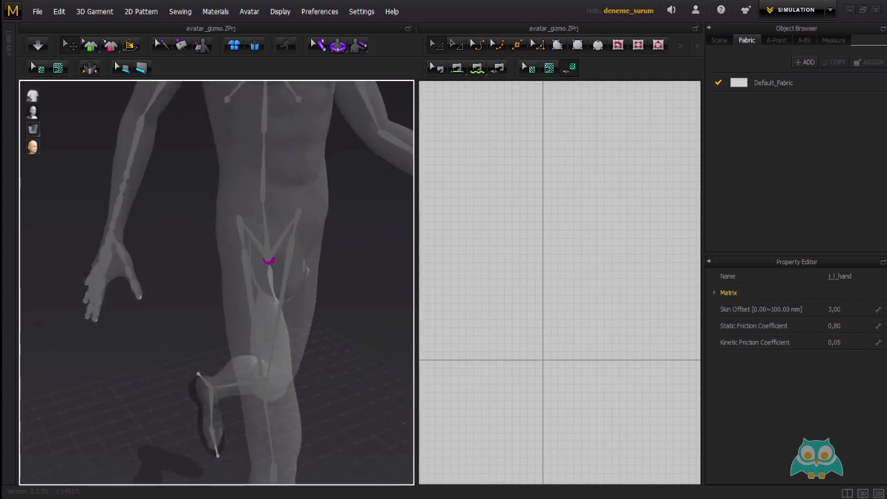
- Rotate the right hand slightly at the wrist, and clear the selection
{"action": "left_click", "coordinate": [111, 232]}
{"action": "scroll", "coordinate": [117, 222], "scroll_direction": "up", "scroll_amount": 1}
{"action": "right_click_drag", "start_coordinate": [119, 178], "coordinate": [152, 170]}
{"action": "left_click_drag", "start_coordinate": [146, 184], "coordinate": [131, 173]}
{"action": "left_click", "coordinate": [173, 175]}
{"action": "scroll", "coordinate": [173, 176], "scroll_direction": "down", "scroll_amount": 3}
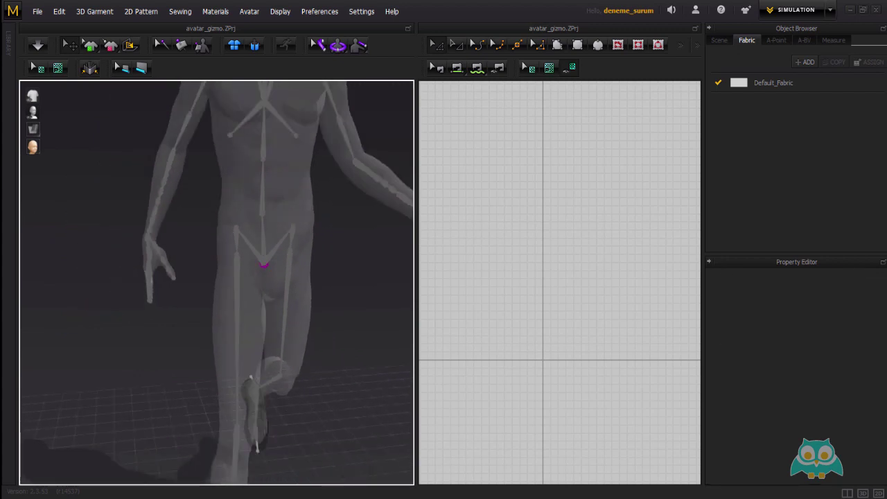
{"action": "right_click_drag", "start_coordinate": [173, 175], "coordinate": [123, 178]}
{"action": "scroll", "coordinate": [123, 178], "scroll_direction": "down", "scroll_amount": 1}
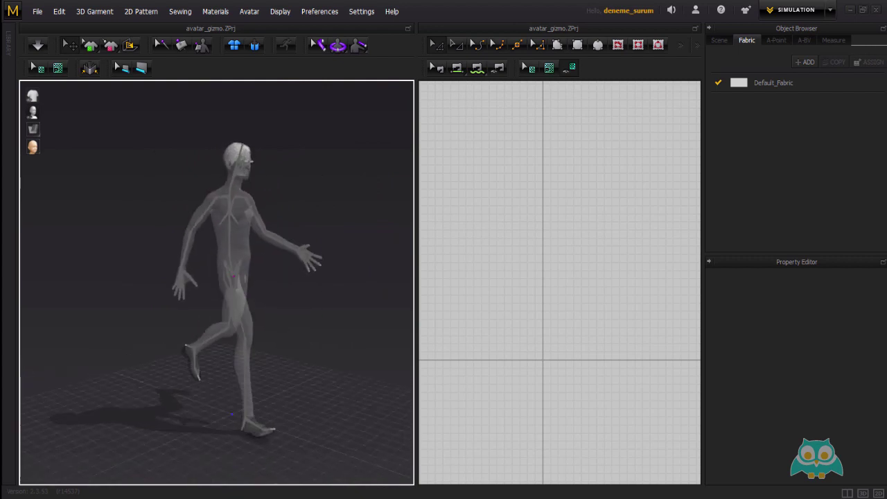
- Turn off the avatar's X-Ray joints display
{"action": "left_click", "coordinate": [280, 11]}
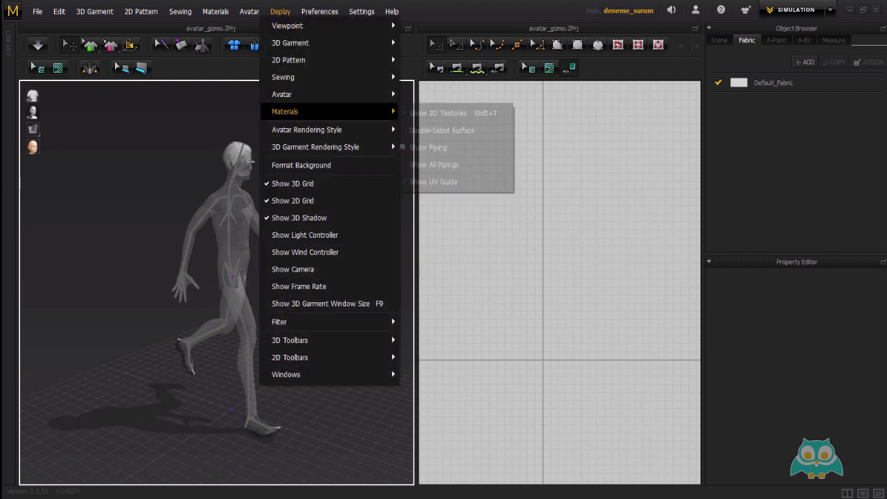
{"action": "mouse_move", "coordinate": [281, 95]}
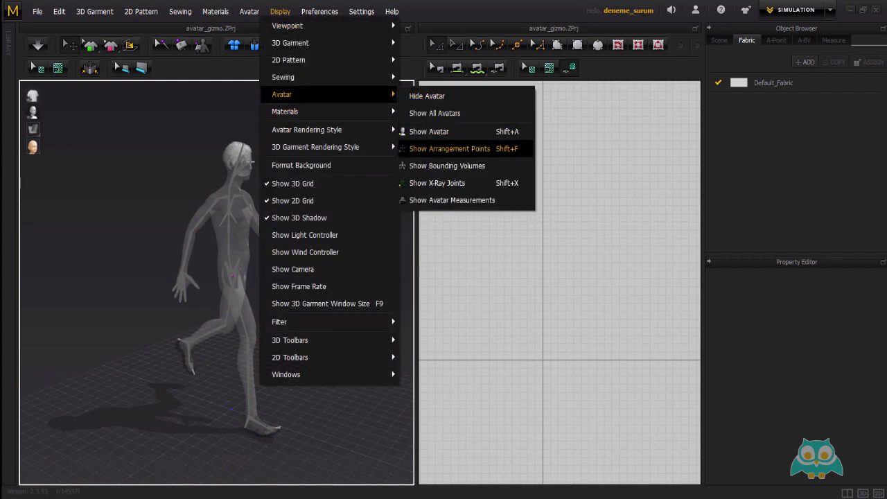
{"action": "left_click", "coordinate": [437, 183]}
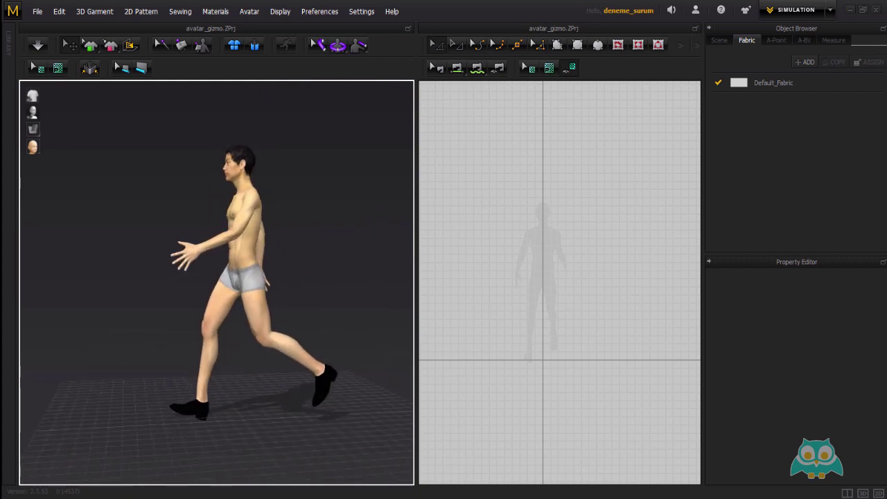
- Review the gizmo coordinate options and examine the avatar's walking pose from different sides
{"action": "left_click", "coordinate": [320, 12]}
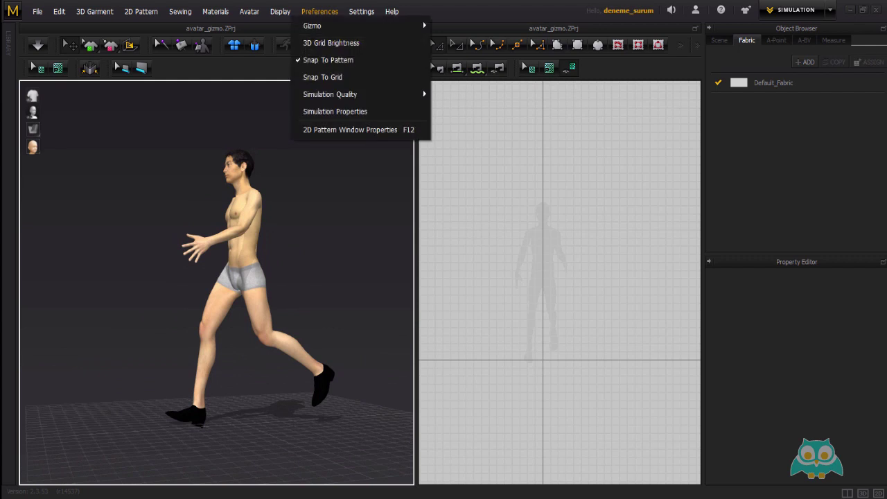
{"action": "mouse_move", "coordinate": [312, 25]}
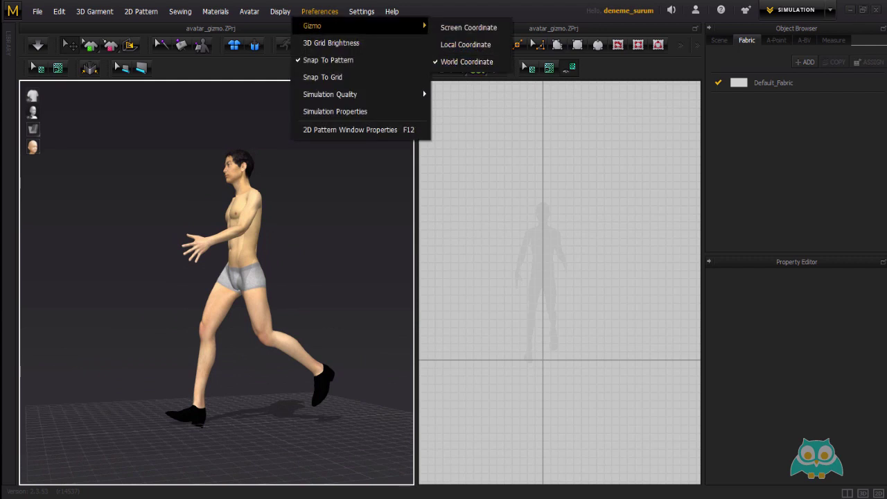
{"action": "left_click", "coordinate": [326, 222]}
{"action": "right_click_drag", "start_coordinate": [325, 263], "coordinate": [236, 288]}
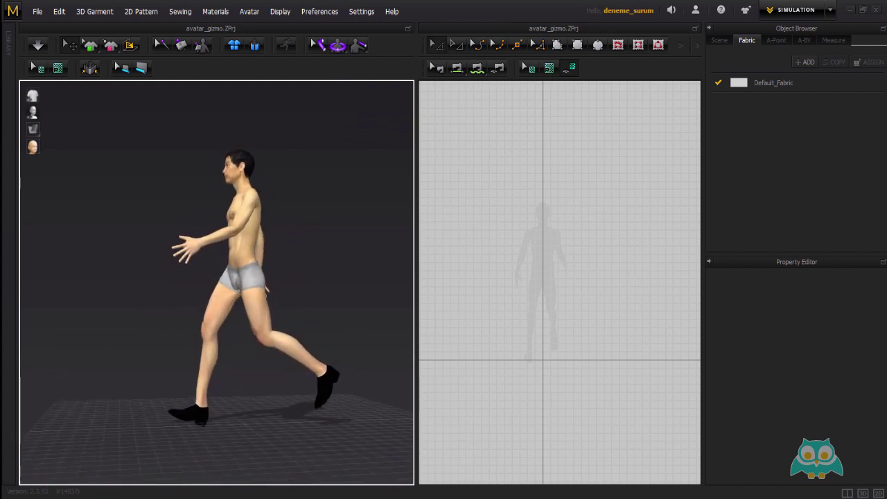
{"action": "scroll", "coordinate": [239, 409], "scroll_direction": "up", "scroll_amount": 3}
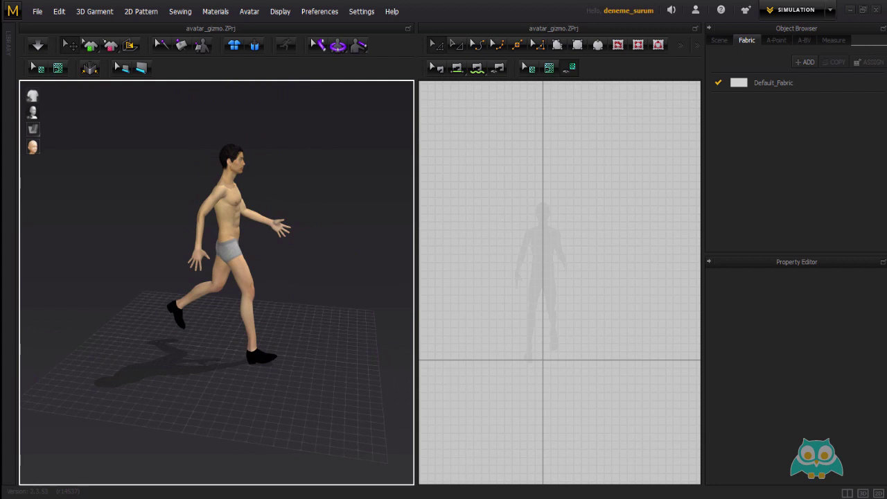
{"action": "left_click", "coordinate": [320, 12]}
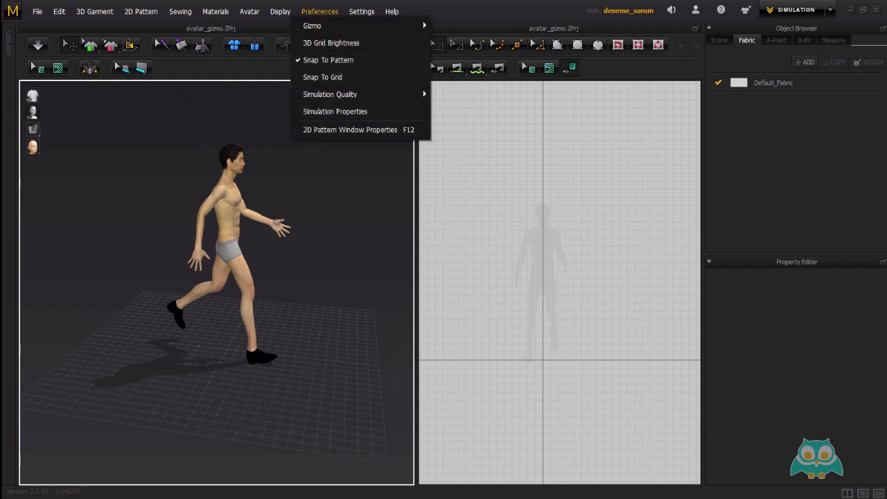
{"action": "mouse_move", "coordinate": [312, 26]}
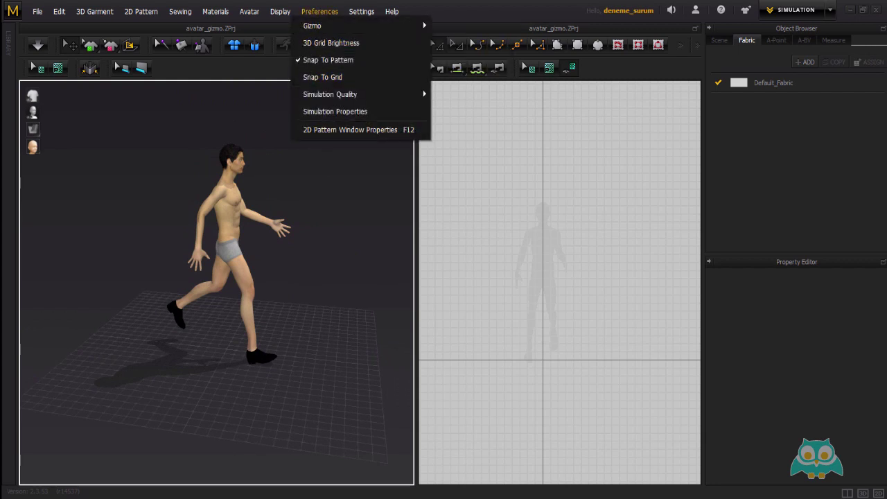
{"action": "key", "text": "Escape"}
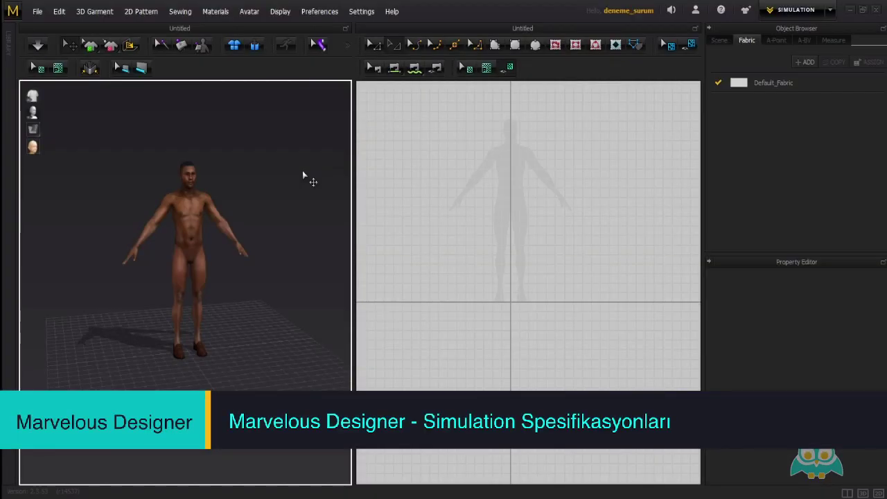
- Switch to Windows Photo Viewer and compare the pattern mesh density and particle distance in the XX_PD_20 and XX_PD_10 images
{"action": "left_click", "coordinate": [320, 11]}
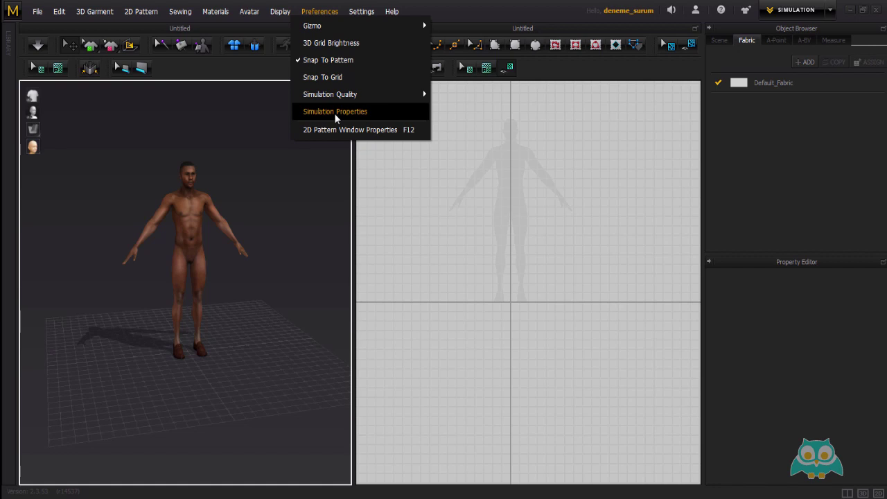
{"action": "left_click", "coordinate": [395, 497]}
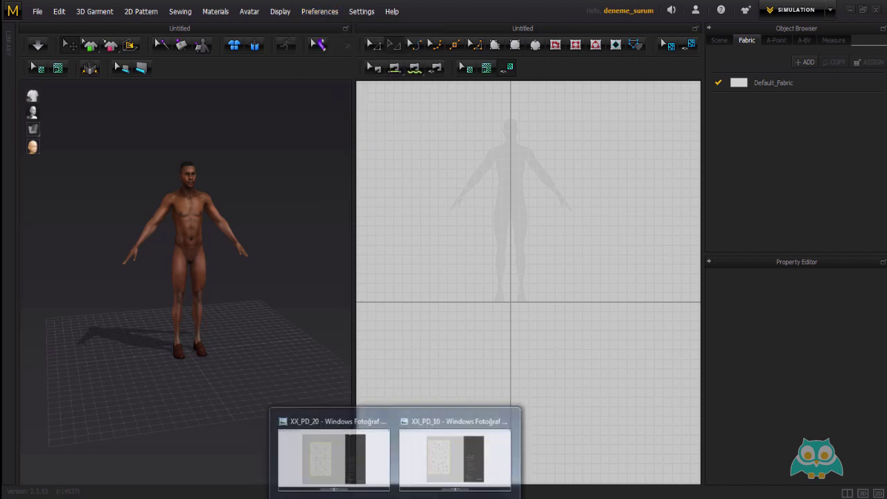
{"action": "left_click", "coordinate": [333, 458]}
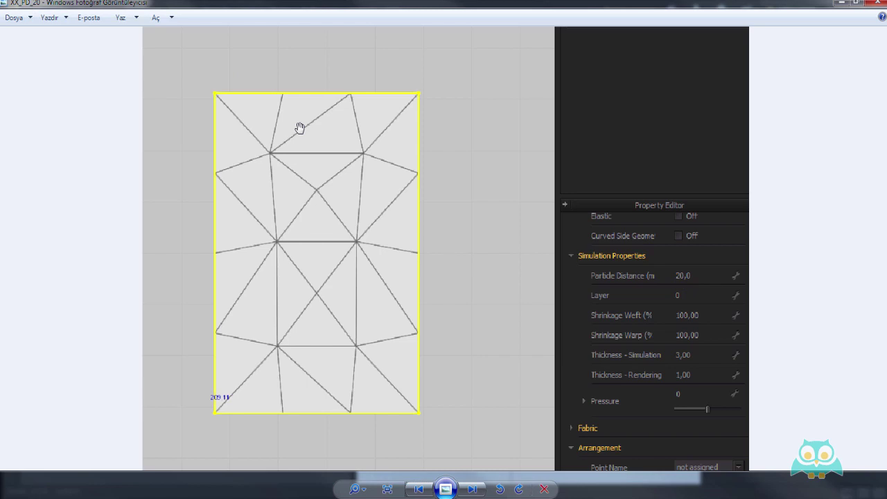
{"action": "mouse_move", "coordinate": [396, 487]}
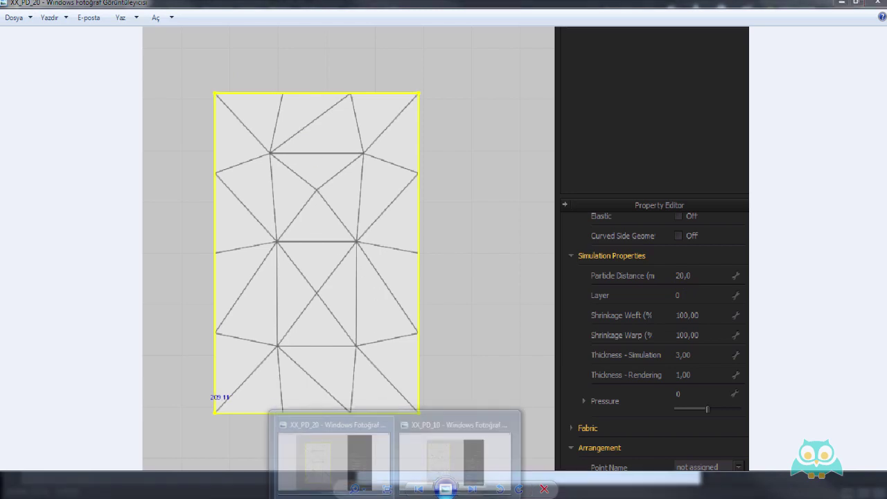
{"action": "left_click", "coordinate": [456, 466]}
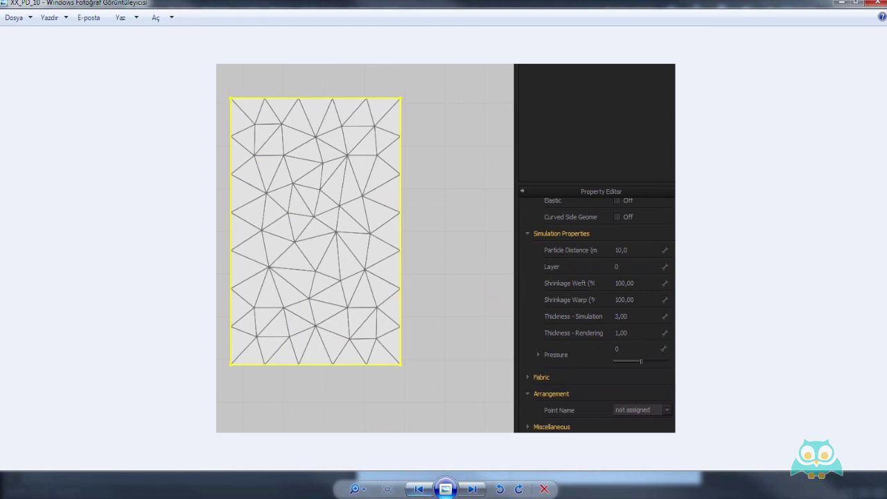
{"action": "mouse_move", "coordinate": [425, 493]}
{"action": "left_click", "coordinate": [330, 449]}
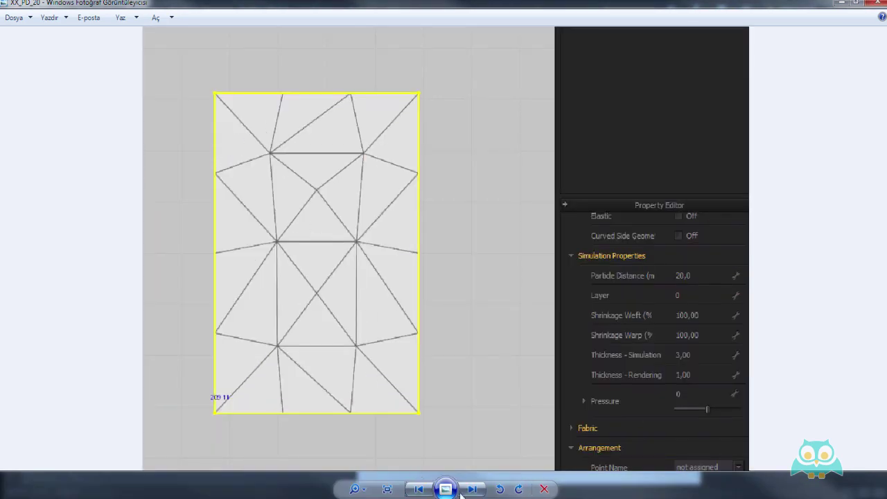
{"action": "mouse_move", "coordinate": [447, 492]}
{"action": "left_click", "coordinate": [448, 460]}
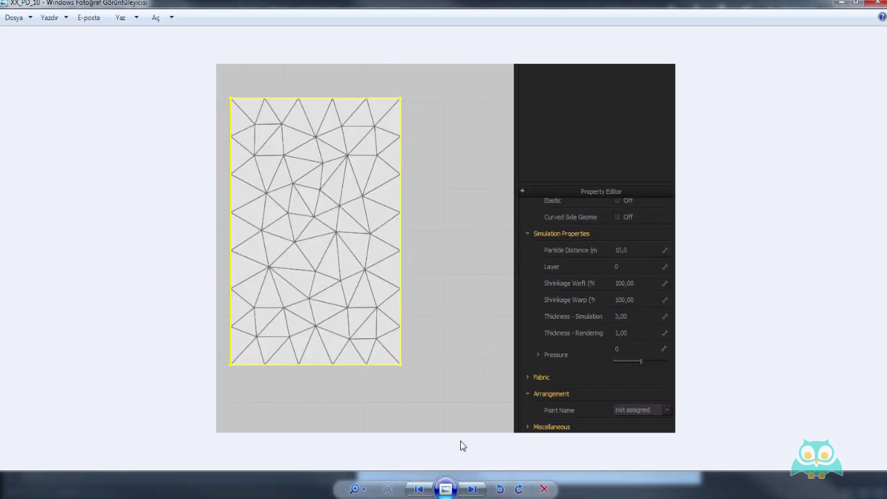
{"action": "scroll", "coordinate": [307, 117], "scroll_direction": "up", "scroll_amount": 1}
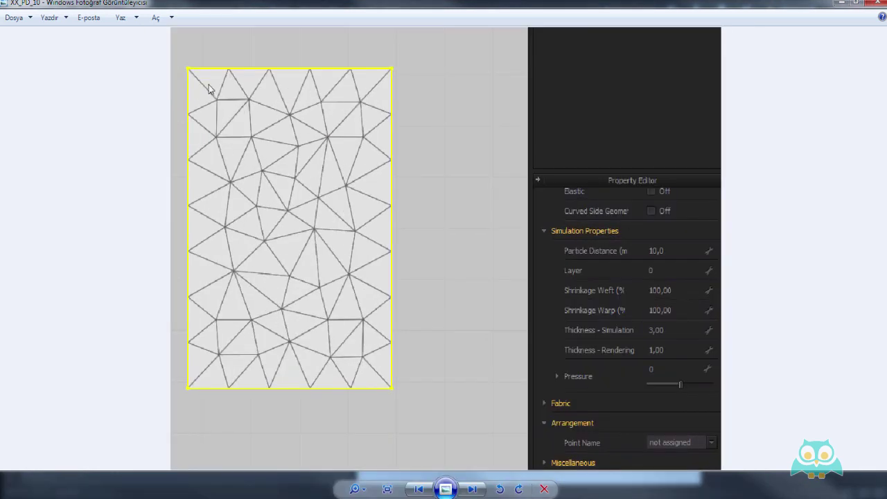
{"action": "scroll", "coordinate": [286, 112], "scroll_direction": "down", "scroll_amount": 1}
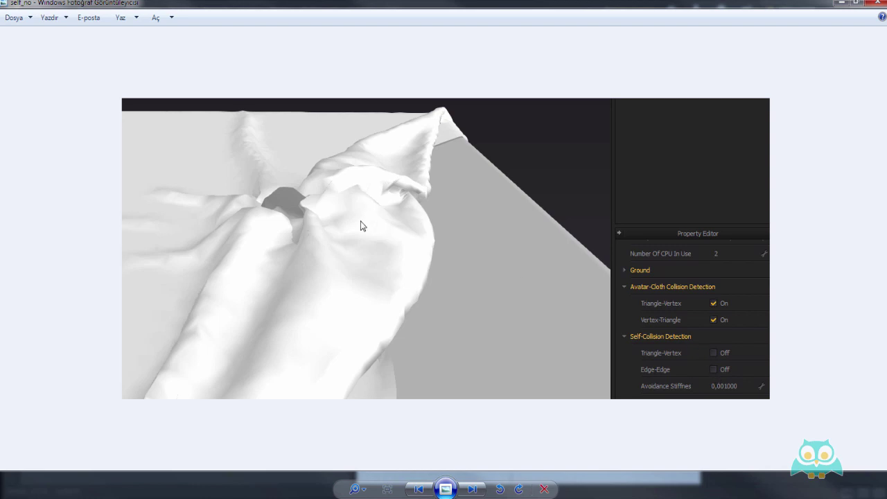
- Examine the cloth folds in the self_no image, and compare them with self_on for the self-collision detection settings
{"action": "scroll", "coordinate": [298, 208], "scroll_direction": "up", "scroll_amount": 2}
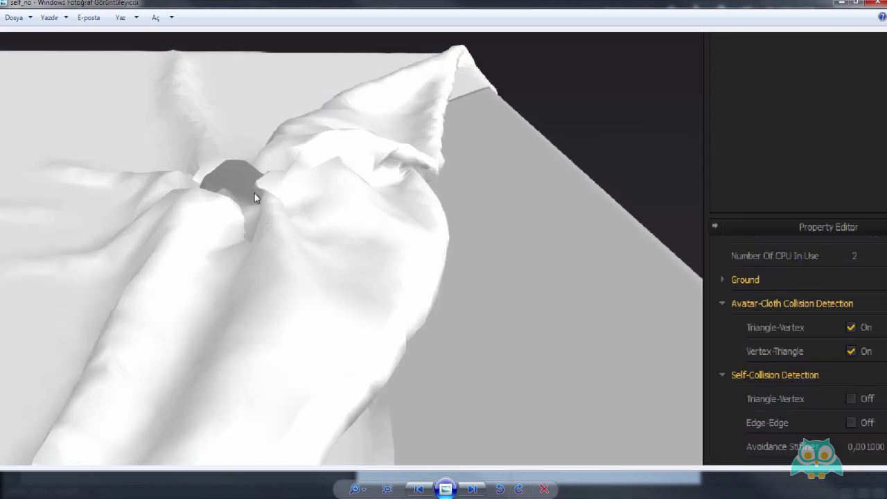
{"action": "scroll", "coordinate": [289, 202], "scroll_direction": "down", "scroll_amount": 2}
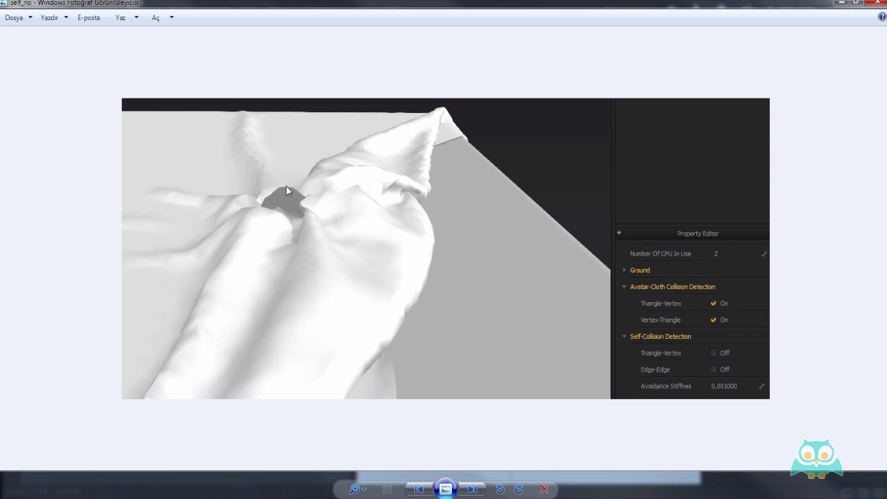
{"action": "key", "text": "Right"}
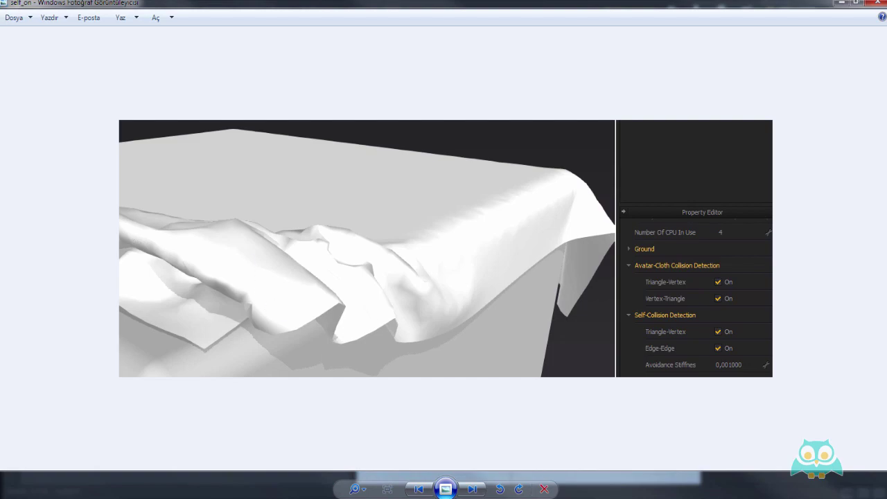
- Switch to Marvelous Designer, display the simulation properties and enlarge their area slightly to examine the settings
{"action": "key", "text": "alt+Tab"}
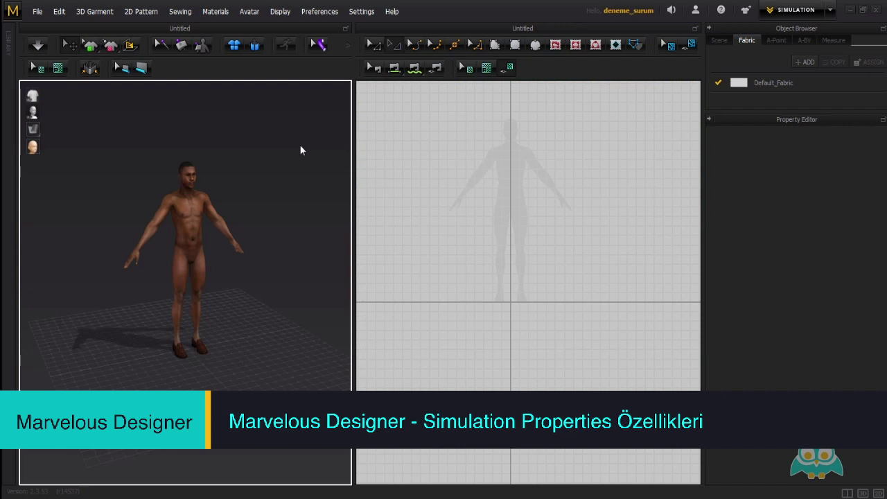
{"action": "left_click", "coordinate": [320, 12]}
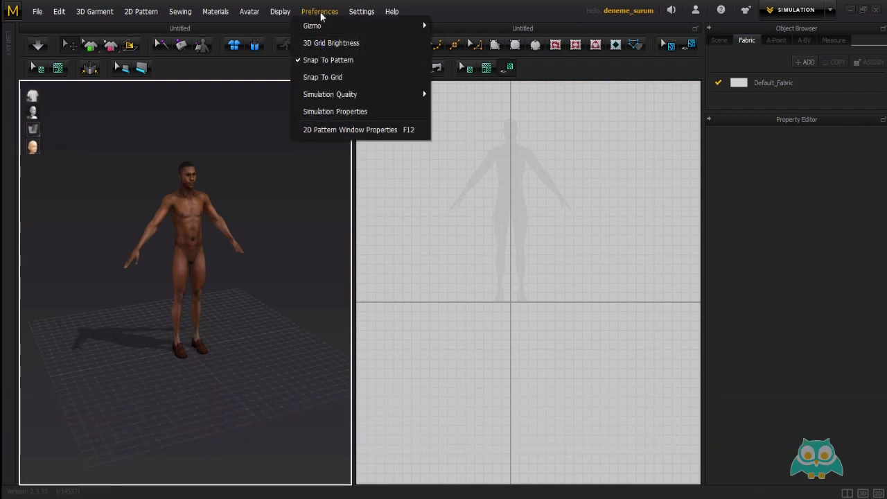
{"action": "left_click", "coordinate": [339, 112]}
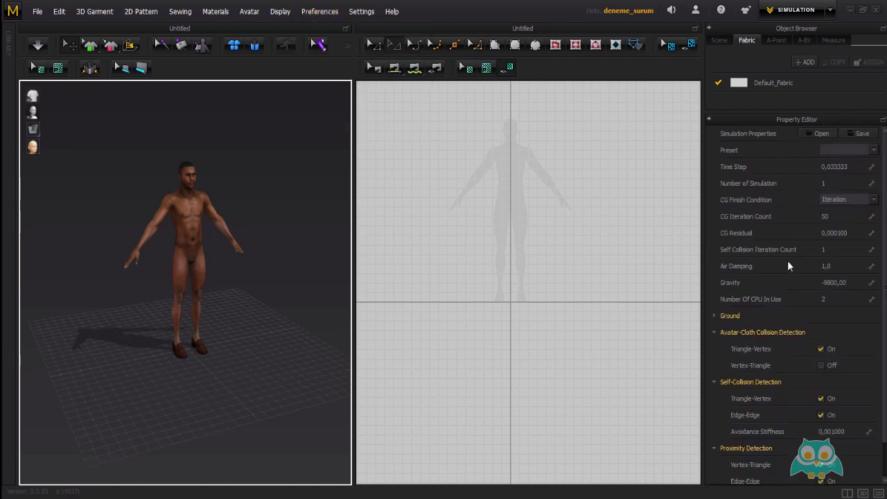
{"action": "mouse_move", "coordinate": [817, 114]}
{"action": "left_mouse_down"}
{"action": "mouse_move", "coordinate": [812, 173]}
{"action": "mouse_move", "coordinate": [806, 140]}
{"action": "mouse_move", "coordinate": [813, 109]}
{"action": "mouse_move", "coordinate": [816, 210]}
{"action": "mouse_move", "coordinate": [819, 112]}
{"action": "mouse_move", "coordinate": [808, 172]}
{"action": "mouse_move", "coordinate": [810, 95]}
{"action": "mouse_move", "coordinate": [810, 152]}
{"action": "mouse_move", "coordinate": [806, 105]}
{"action": "left_mouse_up"}
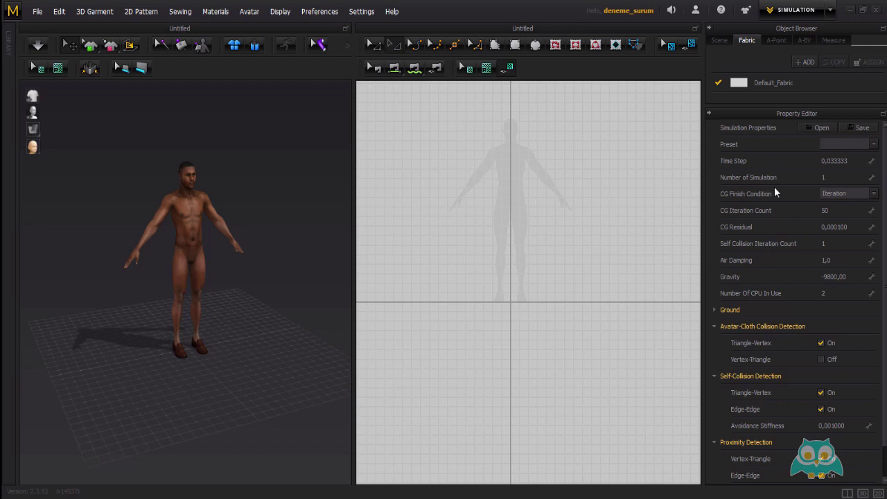
{"action": "scroll", "coordinate": [782, 239], "scroll_direction": "down", "scroll_amount": 1}
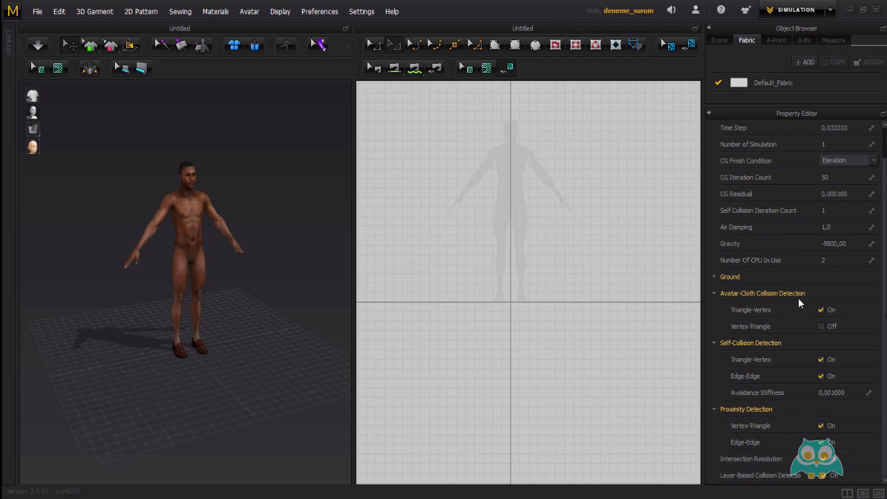
{"action": "scroll", "coordinate": [798, 304], "scroll_direction": "up", "scroll_amount": 1}
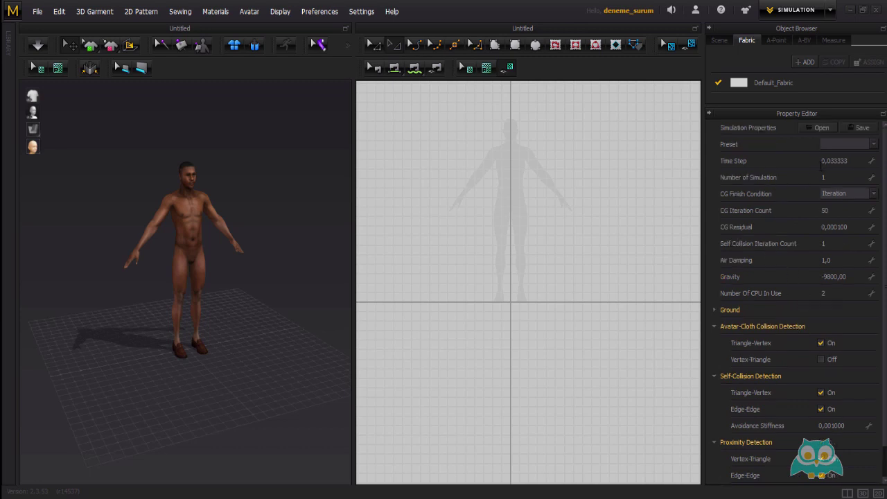
{"action": "left_click", "coordinate": [860, 129]}
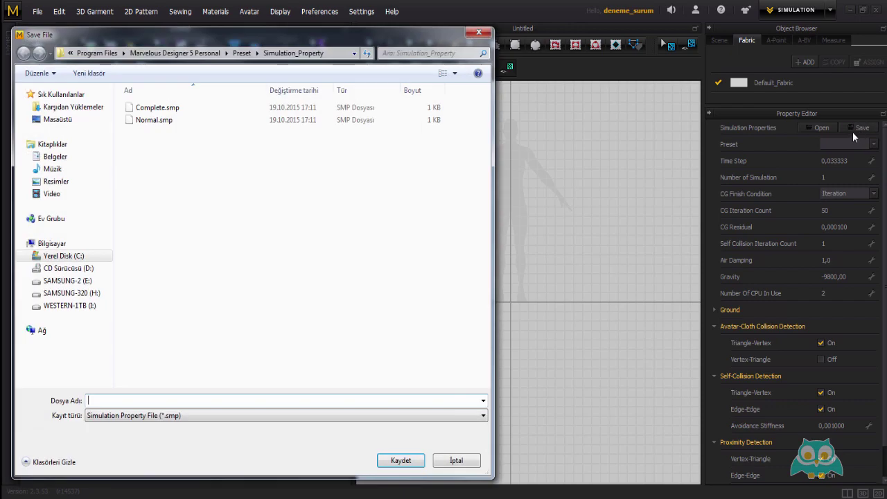
{"action": "left_click_drag", "start_coordinate": [261, 33], "coordinate": [276, 18]}
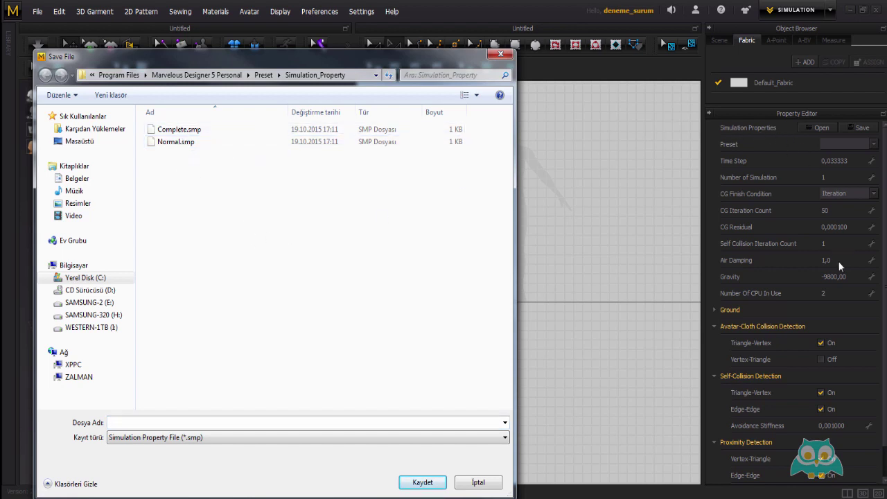
{"action": "left_click", "coordinate": [268, 420]}
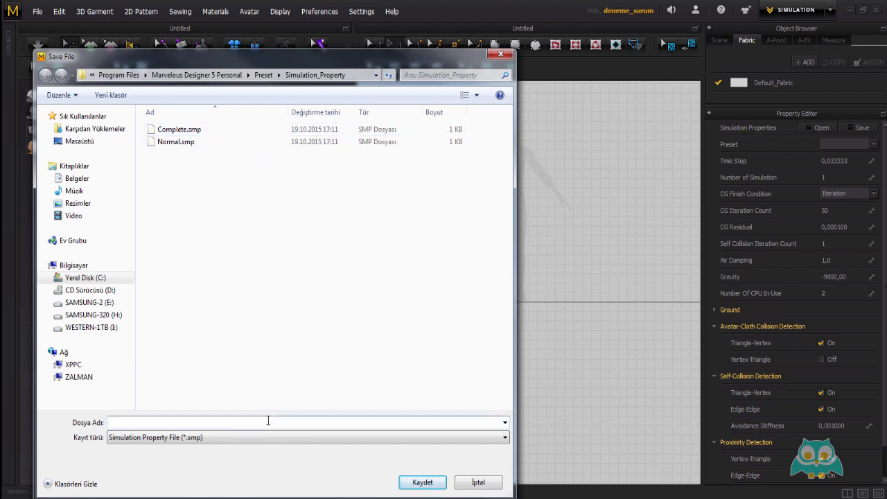
{"action": "type", "text": "ddd"}
{"action": "left_click", "coordinate": [479, 483]}
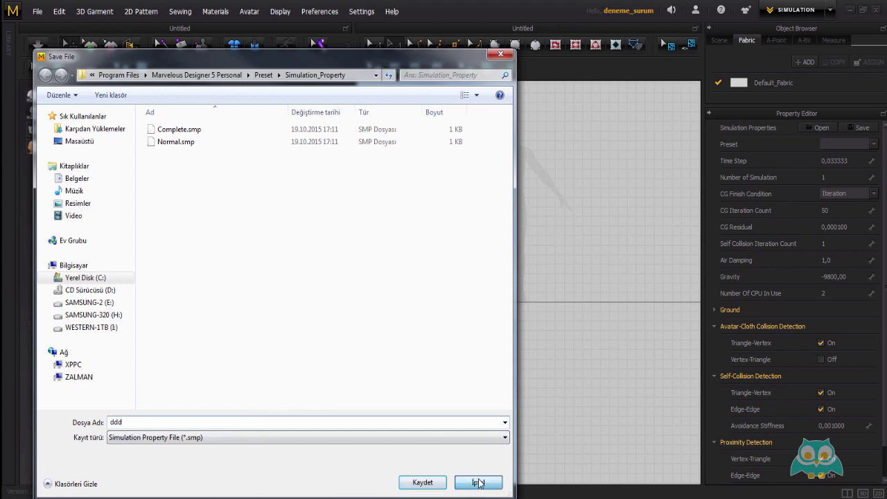
- Review the simulation quality options and display the simulation properties again
{"action": "left_click", "coordinate": [320, 11]}
{"action": "mouse_move", "coordinate": [396, 94]}
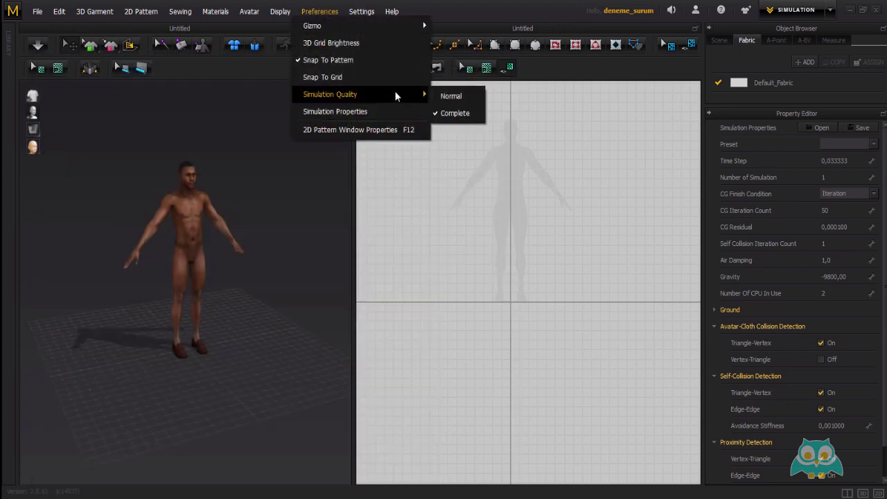
{"action": "left_click", "coordinate": [483, 186]}
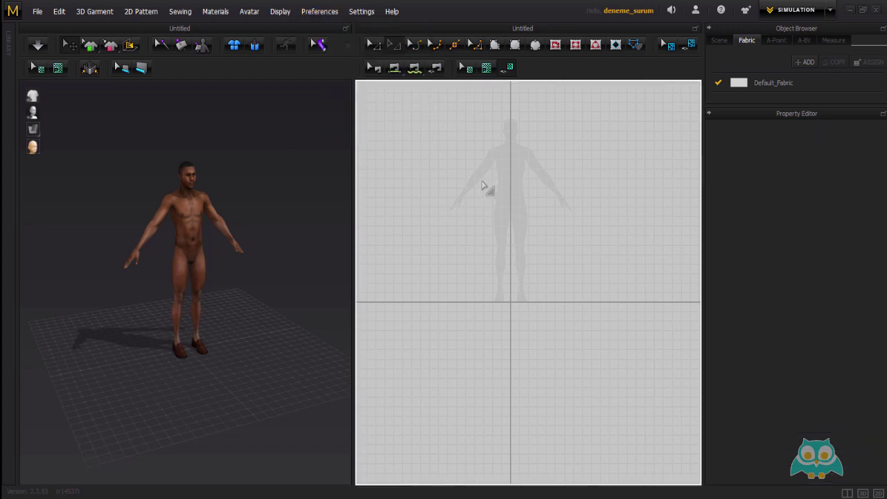
{"action": "left_click", "coordinate": [319, 11]}
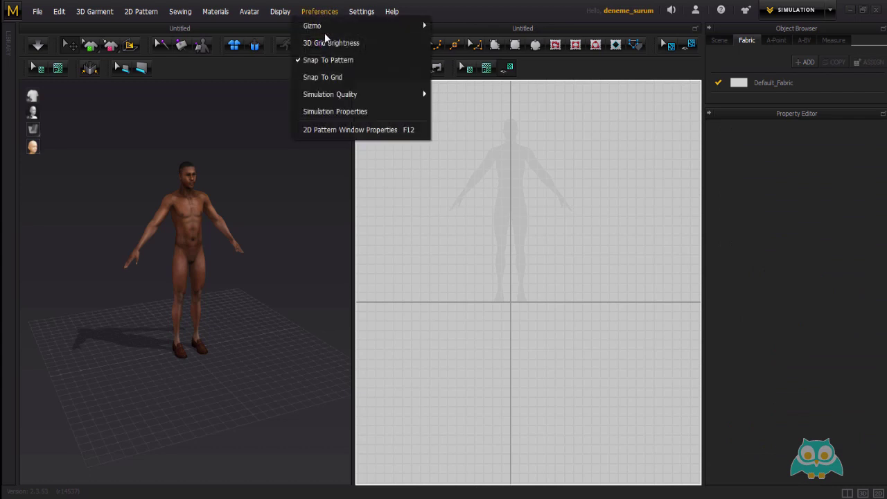
{"action": "left_click", "coordinate": [339, 112]}
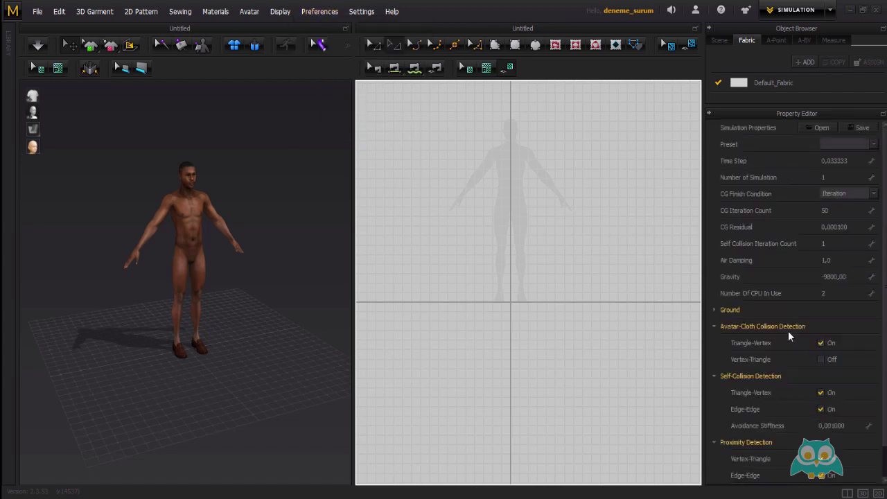
{"action": "left_click", "coordinate": [819, 129]}
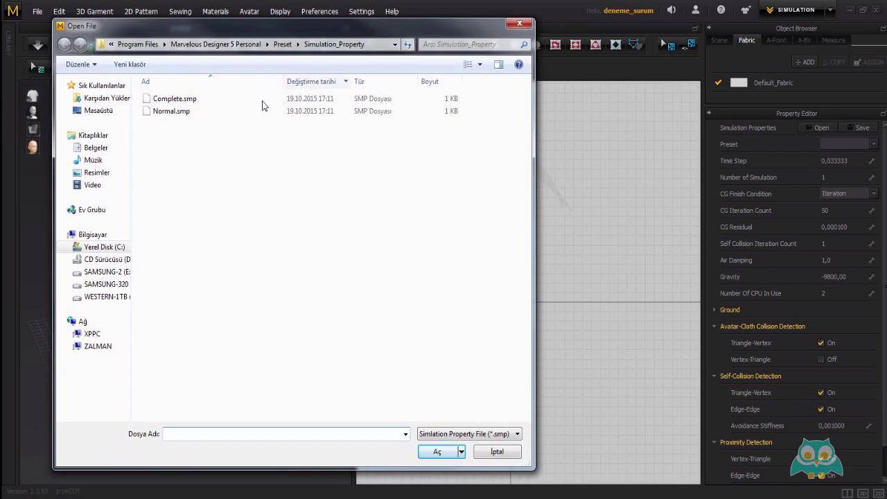
{"action": "left_click", "coordinate": [192, 98]}
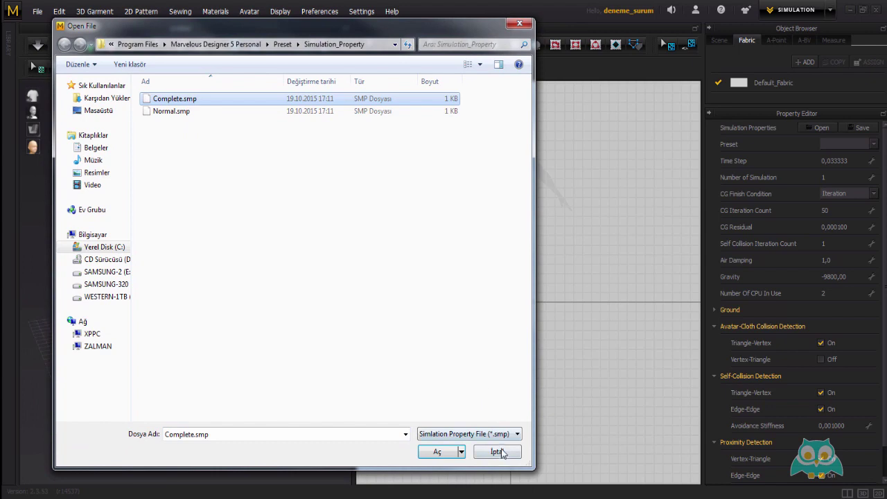
{"action": "left_click", "coordinate": [499, 452]}
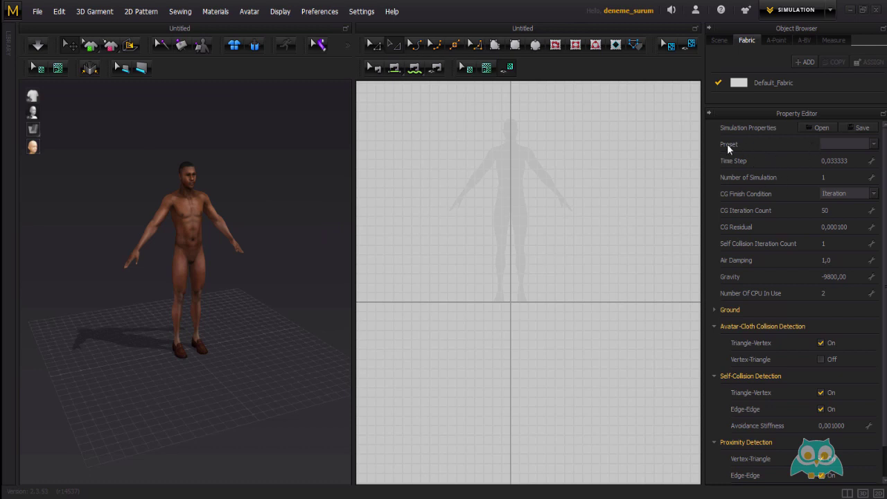
- Check the simulation preset list and examine the simulation parameters down to the collision detection settings
{"action": "left_click", "coordinate": [873, 144]}
{"action": "left_click", "coordinate": [768, 150]}
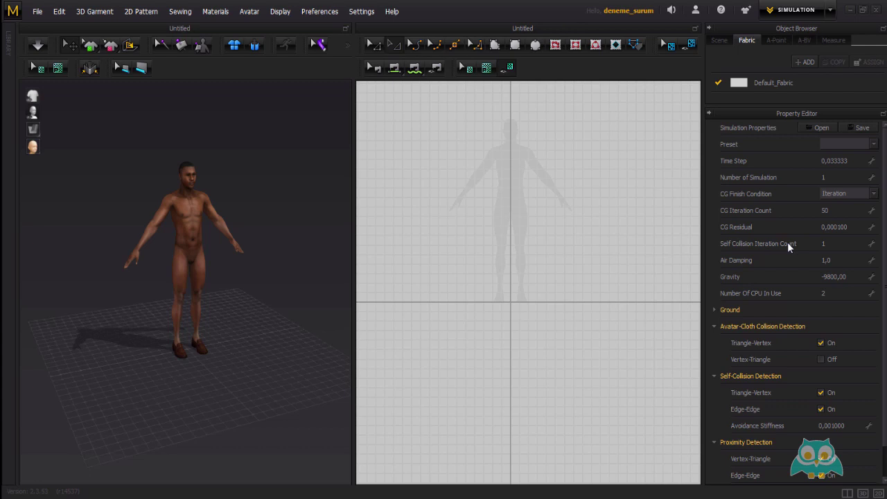
{"action": "scroll", "coordinate": [757, 263], "scroll_direction": "down", "scroll_amount": 1}
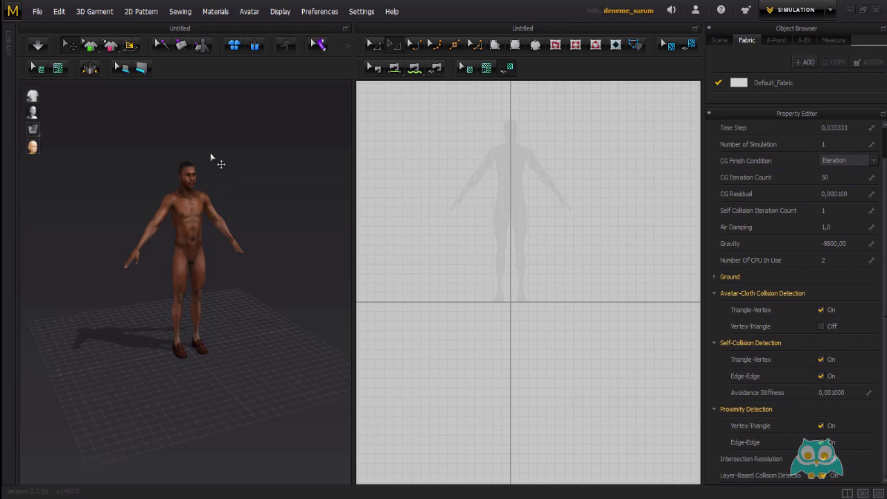
{"action": "left_click", "coordinate": [95, 11]}
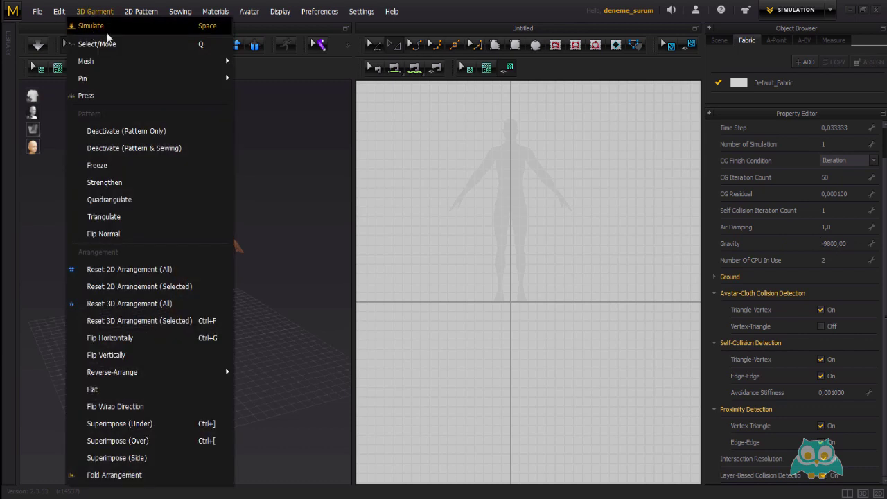
{"action": "left_click", "coordinate": [298, 167]}
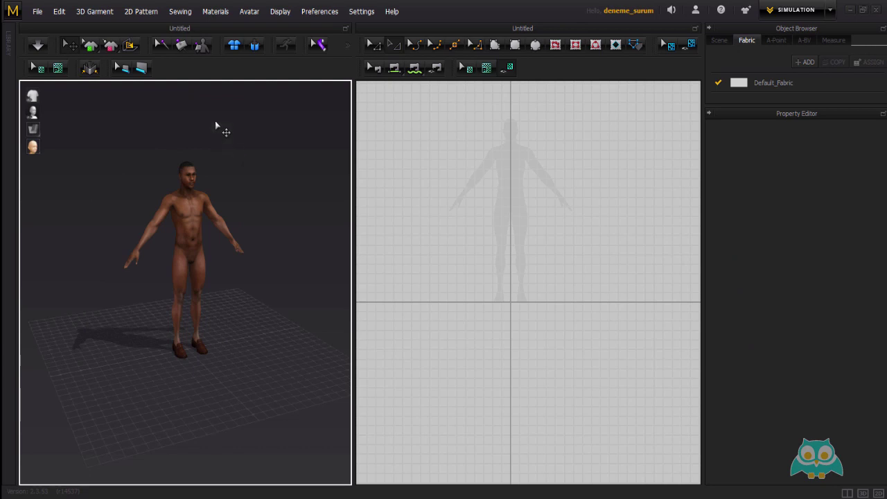
{"action": "right_click_drag", "start_coordinate": [224, 150], "coordinate": [217, 139]}
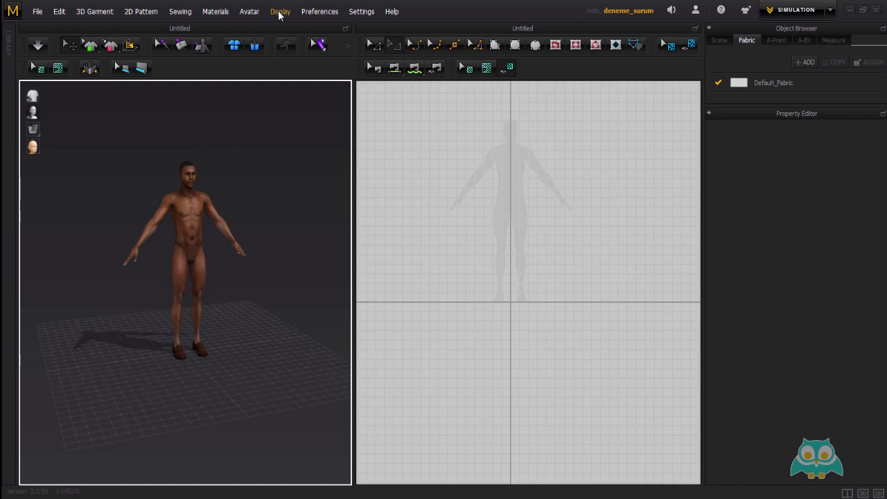
- Display the simulation properties again and examine the Ground collision and height settings
{"action": "left_click", "coordinate": [313, 12]}
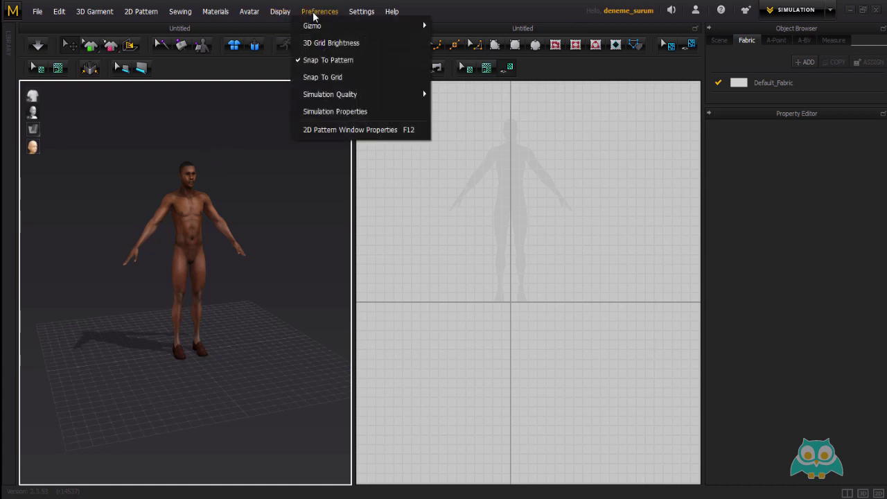
{"action": "left_click", "coordinate": [328, 111]}
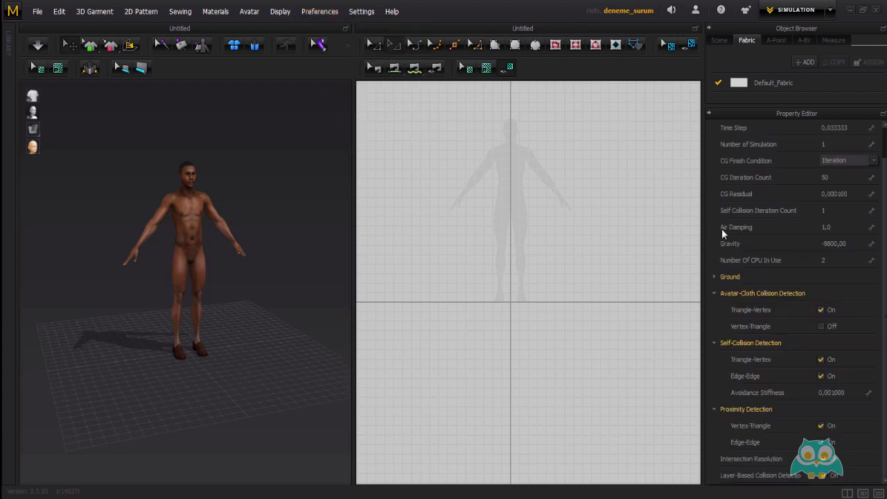
{"action": "left_click", "coordinate": [712, 277]}
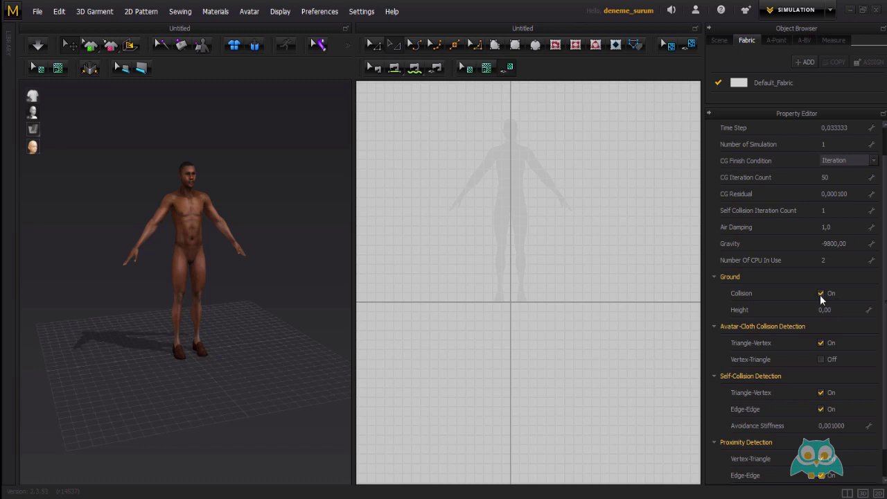
{"action": "left_click", "coordinate": [714, 276]}
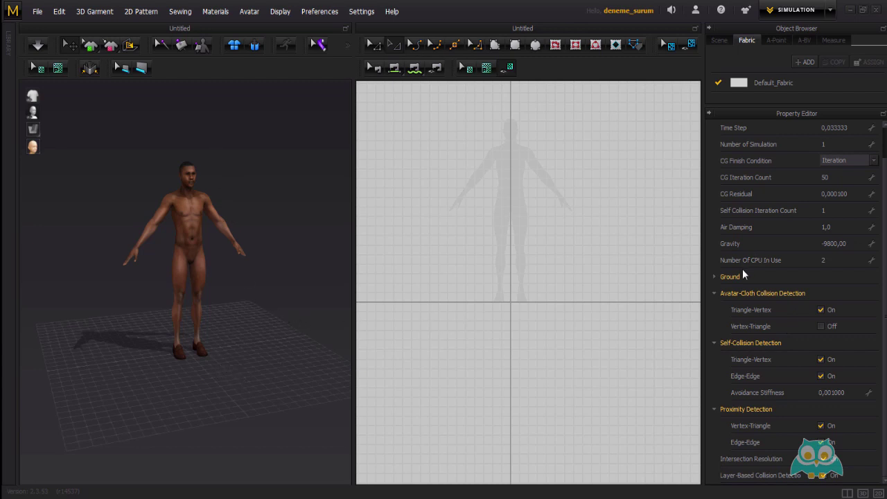
{"action": "left_click", "coordinate": [715, 277]}
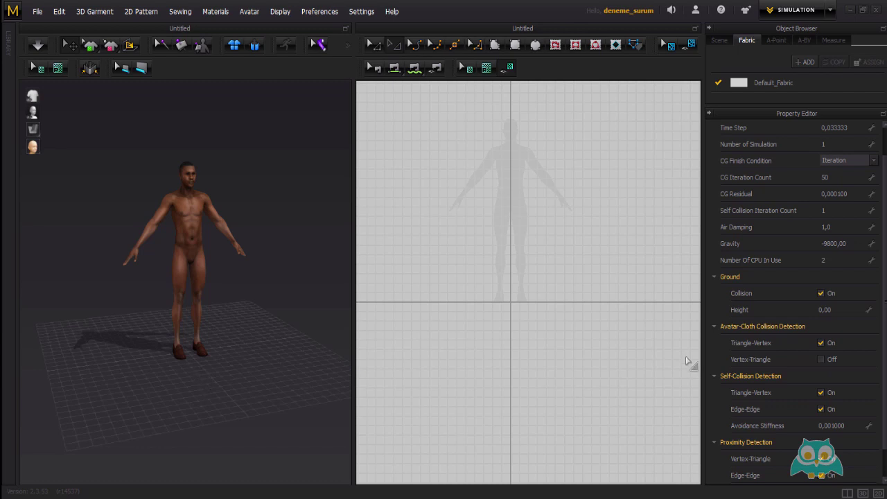
- Examine the Avatar-Cloth Collision Detection and Self-Collision Detection settings, collapsing the property groups already reviewed
{"action": "left_click", "coordinate": [714, 326]}
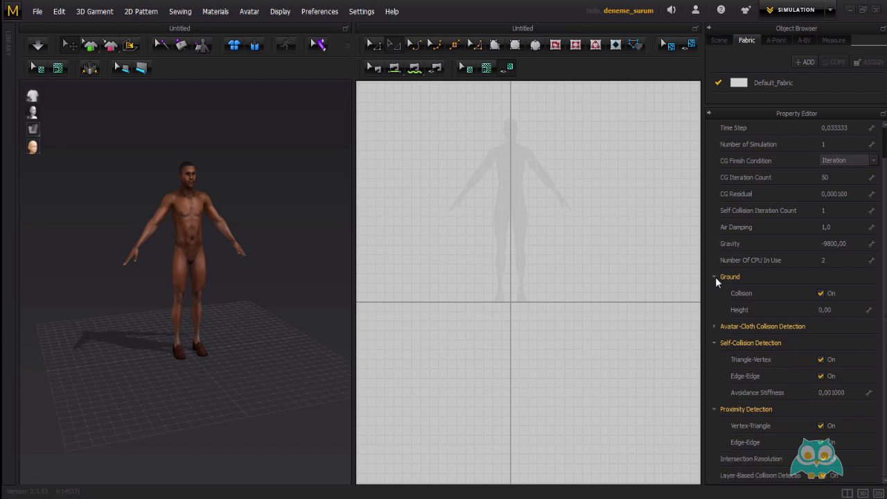
{"action": "left_click", "coordinate": [714, 276]}
{"action": "left_click", "coordinate": [715, 327]}
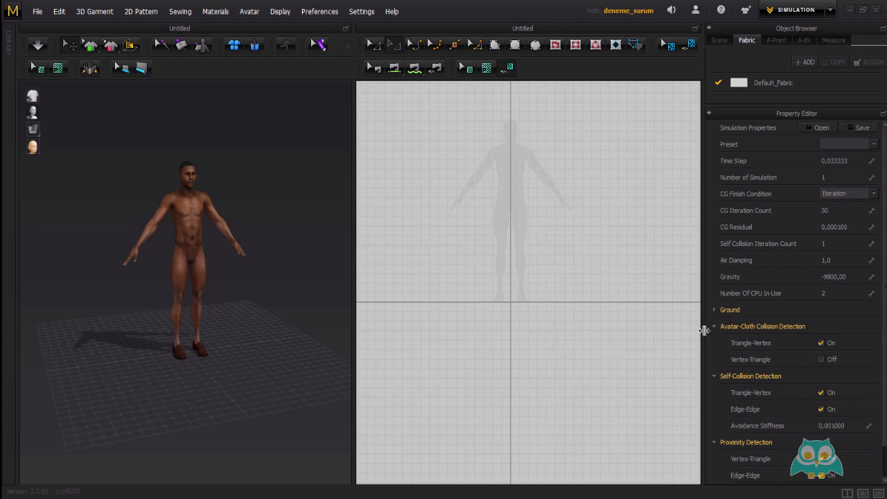
{"action": "left_click", "coordinate": [715, 326]}
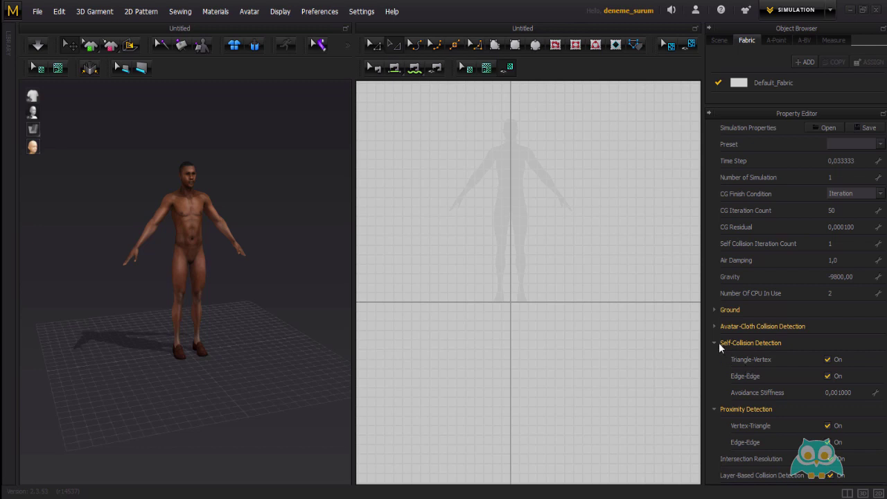
{"action": "left_click", "coordinate": [719, 343]}
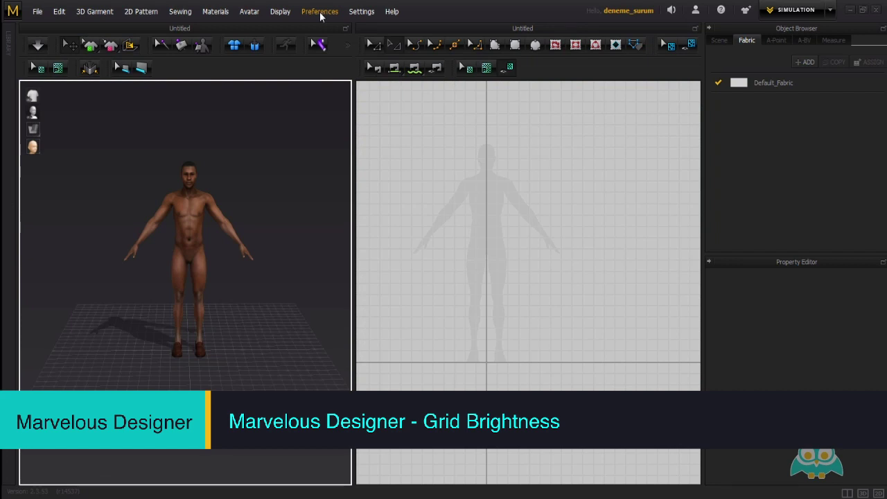
- Try different brightness levels for the 3D grid's axes and grid lines, resetting them and discarding the changes
{"action": "left_click", "coordinate": [320, 11]}
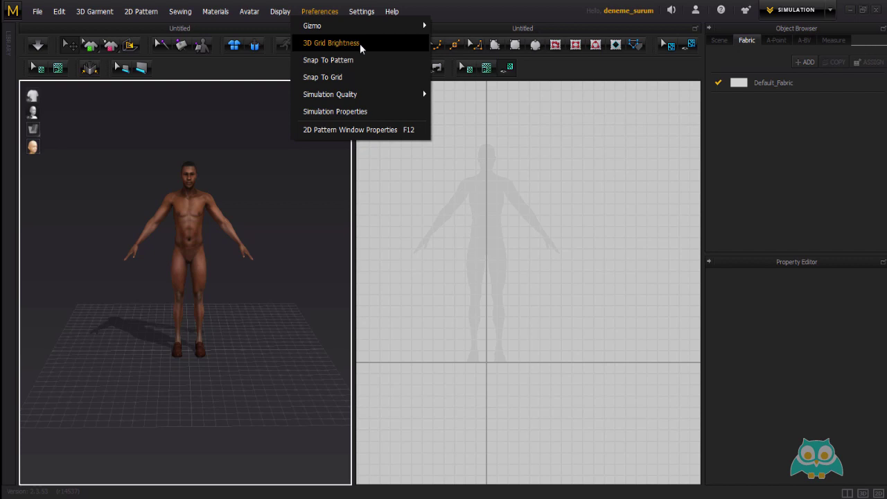
{"action": "left_click", "coordinate": [361, 45]}
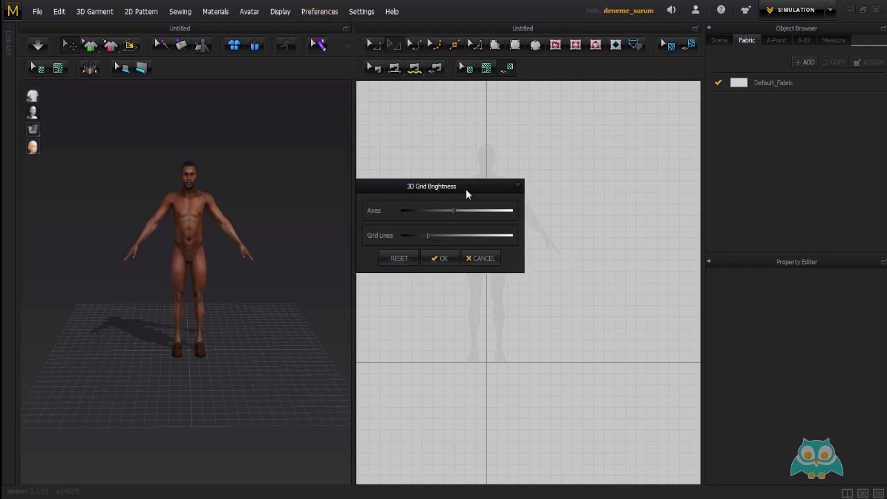
{"action": "left_click_drag", "start_coordinate": [478, 181], "coordinate": [426, 141]}
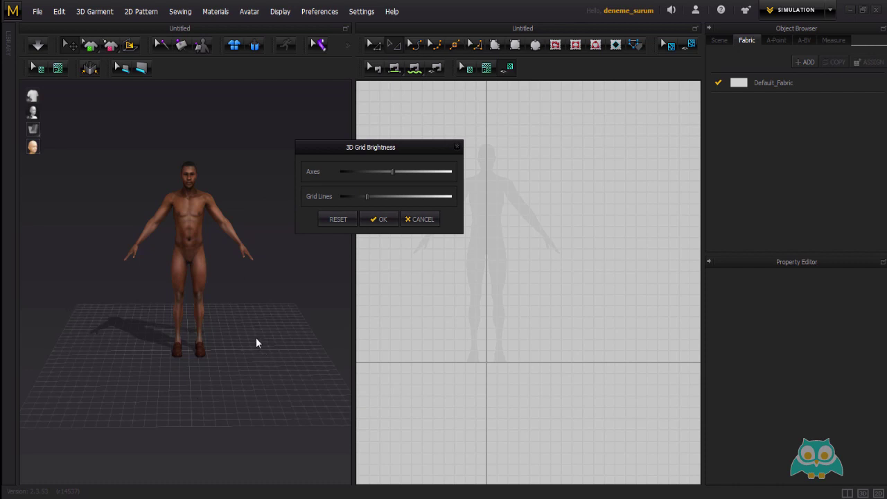
{"action": "left_click_drag", "start_coordinate": [382, 170], "coordinate": [409, 172]}
{"action": "mouse_move", "coordinate": [337, 183]}
{"action": "left_mouse_down"}
{"action": "mouse_move", "coordinate": [422, 181]}
{"action": "mouse_move", "coordinate": [350, 182]}
{"action": "left_mouse_up"}
{"action": "left_click_drag", "start_coordinate": [367, 196], "coordinate": [385, 215]}
{"action": "left_click", "coordinate": [337, 220]}
{"action": "left_click", "coordinate": [418, 219]}
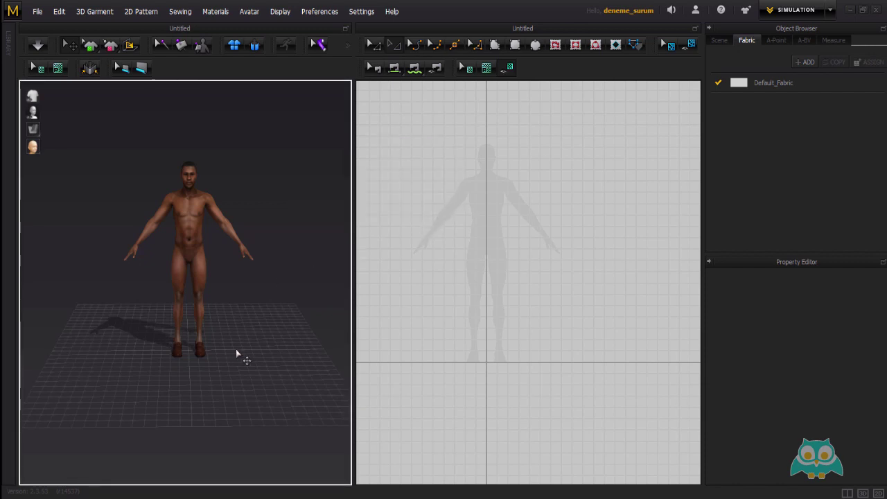
- Turn on Snap To Pattern in the preferences and check that the option is enabled
{"action": "left_click", "coordinate": [319, 12]}
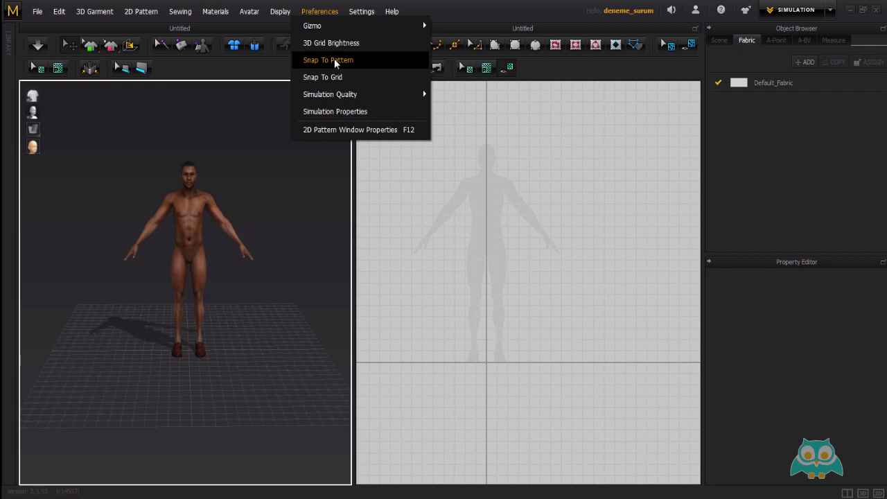
{"action": "left_click", "coordinate": [340, 61]}
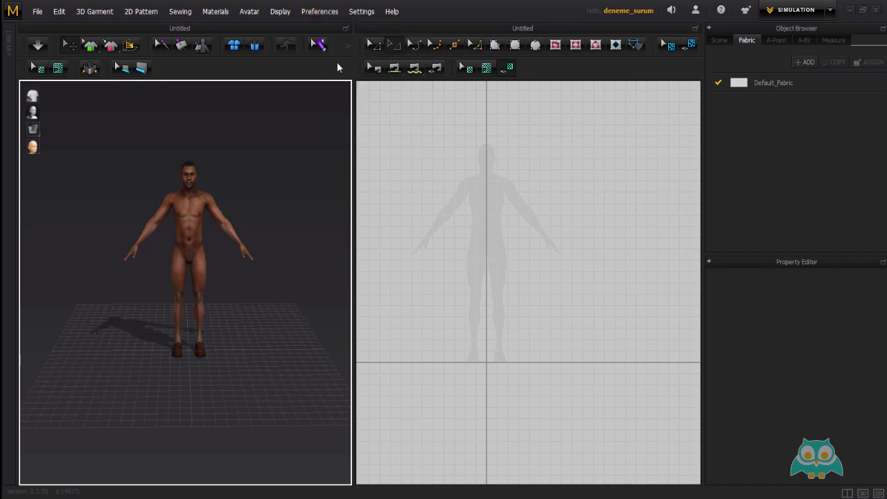
{"action": "left_click", "coordinate": [319, 11]}
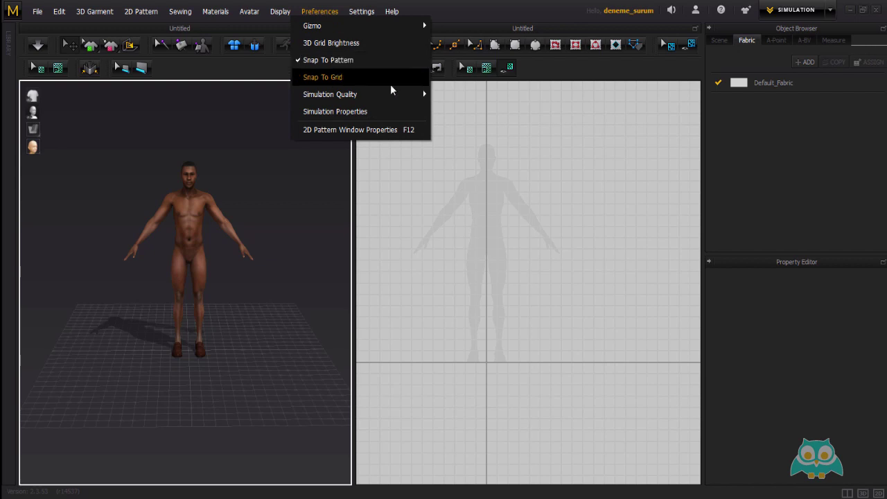
{"action": "left_click", "coordinate": [472, 192]}
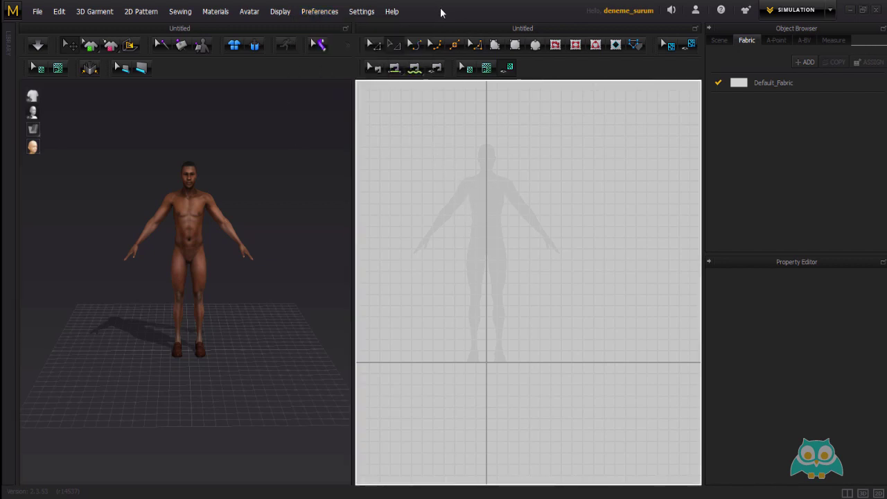
- Draw a rectangular pattern with an outline about 4806 mm long over the avatar silhouette and move it beside the silhouette
{"action": "left_click", "coordinate": [514, 45]}
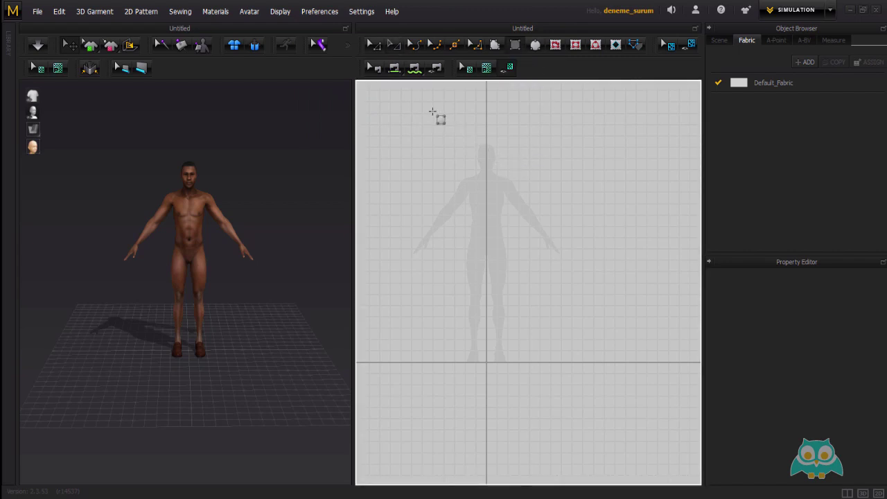
{"action": "left_click_drag", "start_coordinate": [430, 109], "coordinate": [530, 275]}
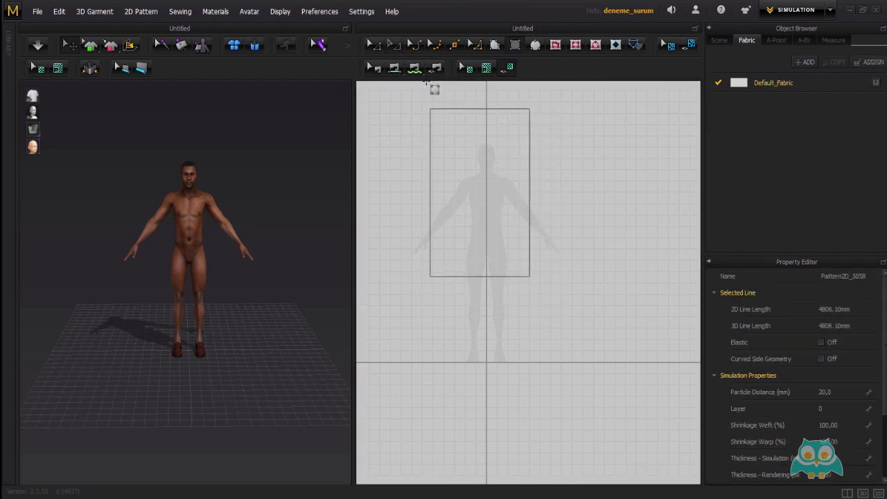
{"action": "key", "text": "a"}
{"action": "left_click_drag", "start_coordinate": [462, 156], "coordinate": [539, 180]}
{"action": "left_click", "coordinate": [641, 135]}
{"action": "middle_click_drag", "start_coordinate": [588, 158], "coordinate": [514, 159]}
{"action": "scroll", "coordinate": [473, 157], "scroll_direction": "up", "scroll_amount": 3}
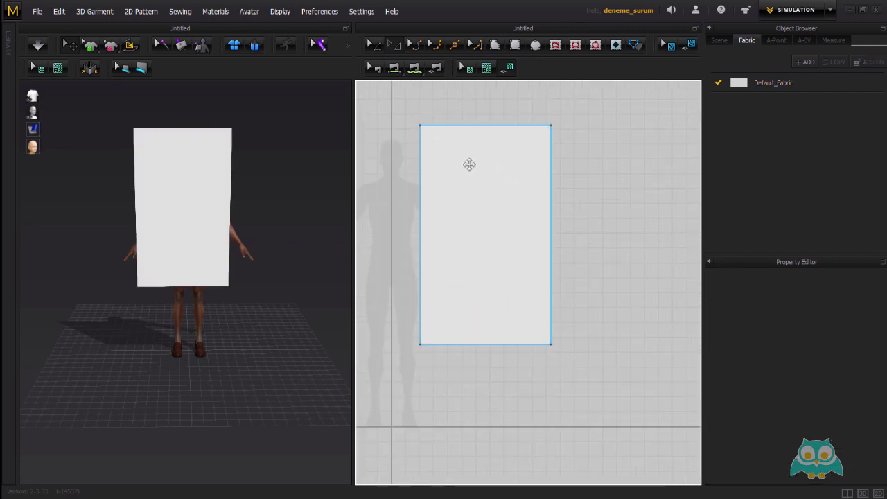
{"action": "left_click_drag", "start_coordinate": [469, 164], "coordinate": [510, 171]}
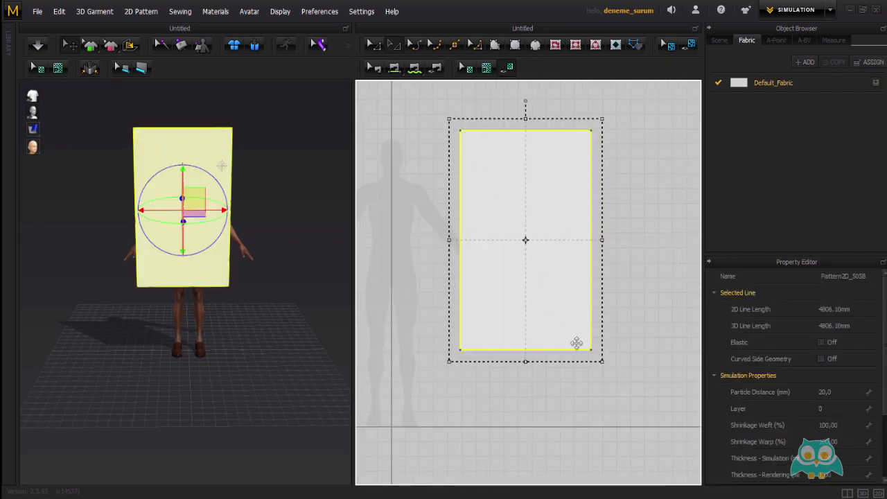
{"action": "left_click", "coordinate": [627, 235]}
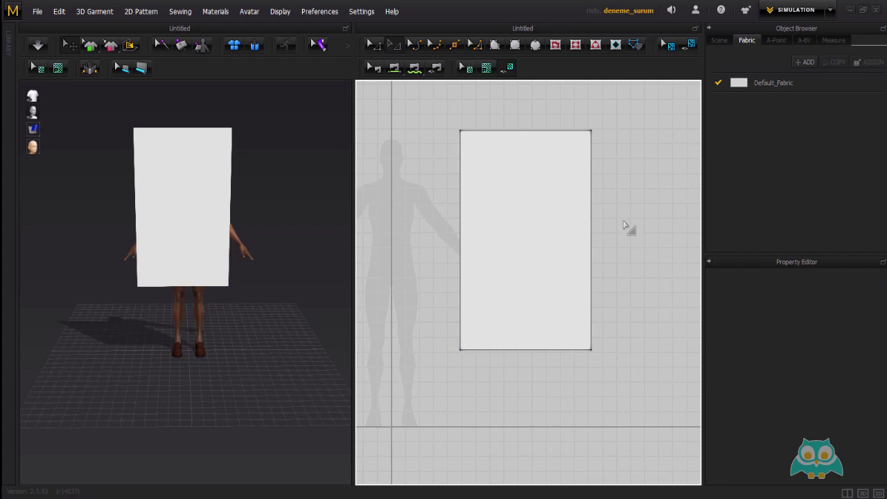
- Draw an internal line across the rectangular pattern from its upper-left corner to its lower-right corner, about 1742 mm long
{"action": "left_click", "coordinate": [556, 46]}
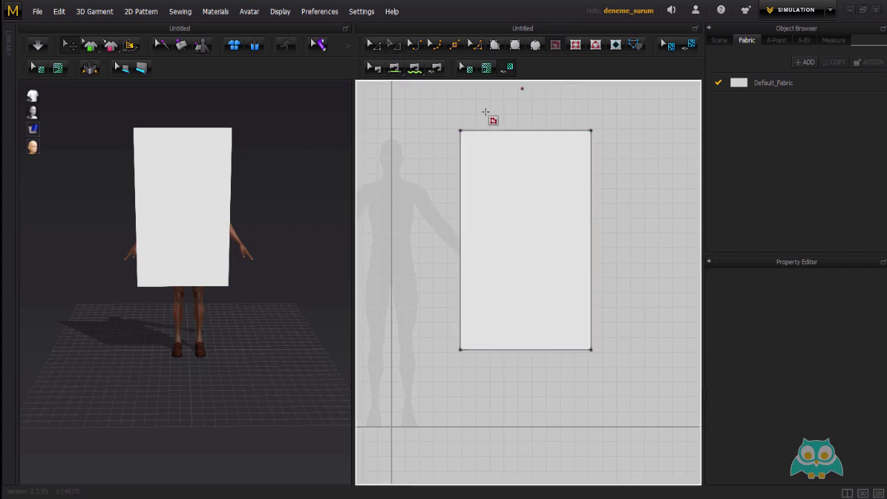
{"action": "scroll", "coordinate": [478, 118], "scroll_direction": "up", "scroll_amount": 3}
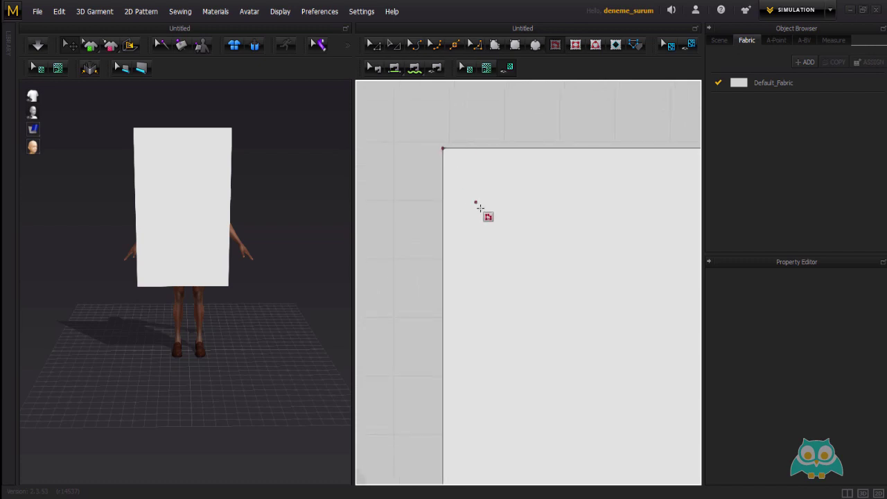
{"action": "left_click", "coordinate": [443, 149]}
{"action": "scroll", "coordinate": [451, 177], "scroll_direction": "down", "scroll_amount": 5}
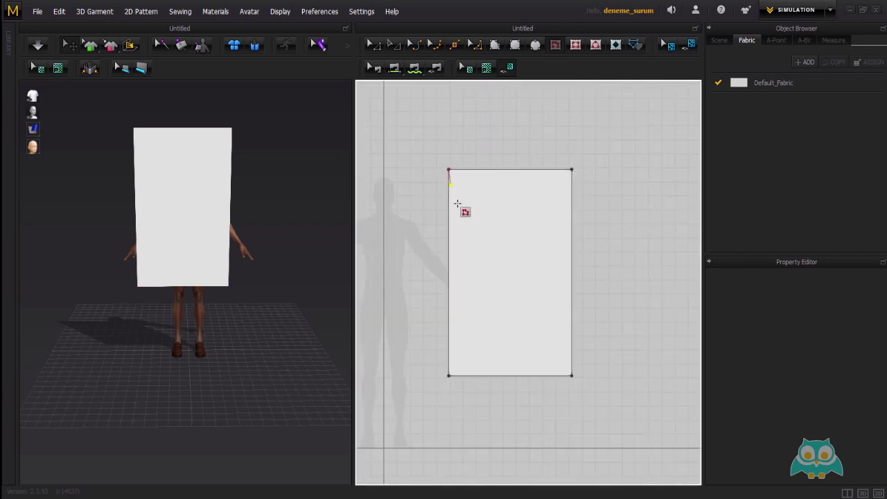
{"action": "middle_click_drag", "start_coordinate": [514, 278], "coordinate": [458, 186]}
{"action": "scroll", "coordinate": [509, 288], "scroll_direction": "up", "scroll_amount": 4}
{"action": "middle_click_drag", "start_coordinate": [515, 310], "coordinate": [488, 298]}
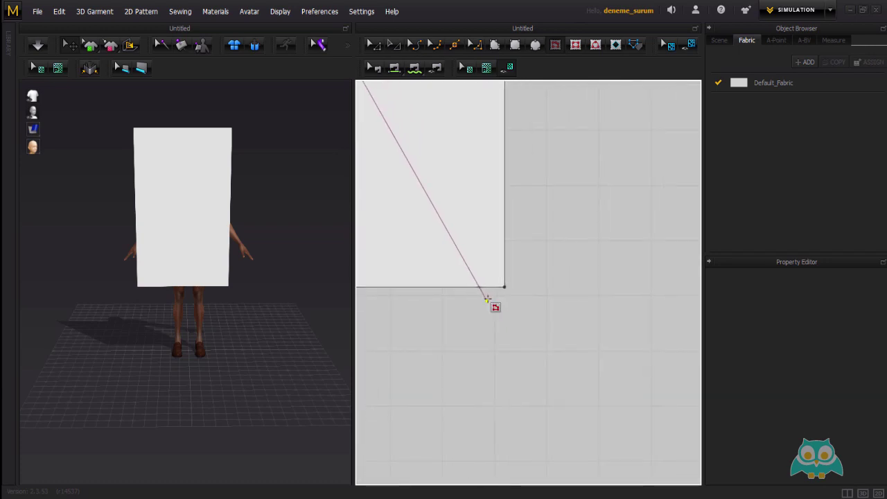
{"action": "scroll", "coordinate": [489, 299], "scroll_direction": "up", "scroll_amount": 1}
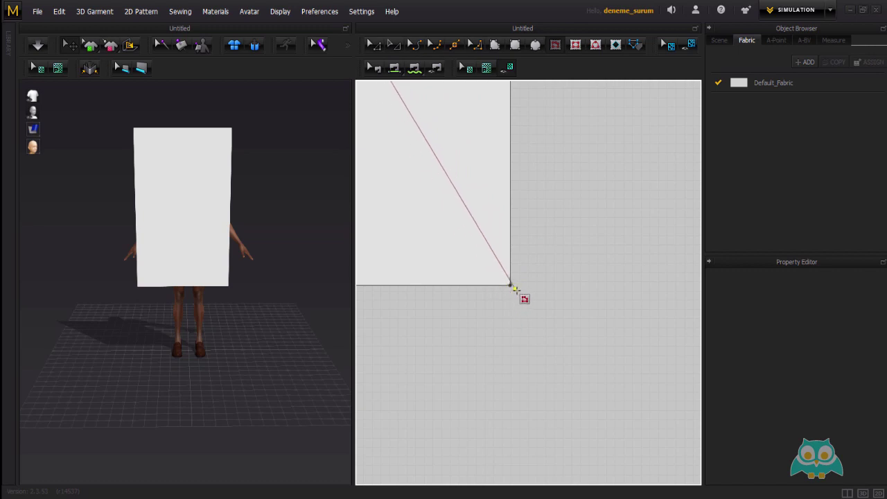
{"action": "left_click", "coordinate": [511, 285]}
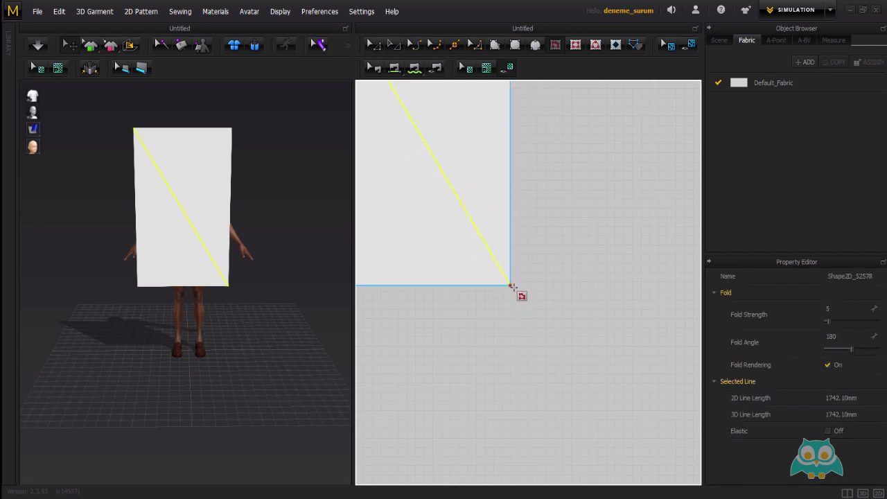
{"action": "scroll", "coordinate": [534, 249], "scroll_direction": "down", "scroll_amount": 4}
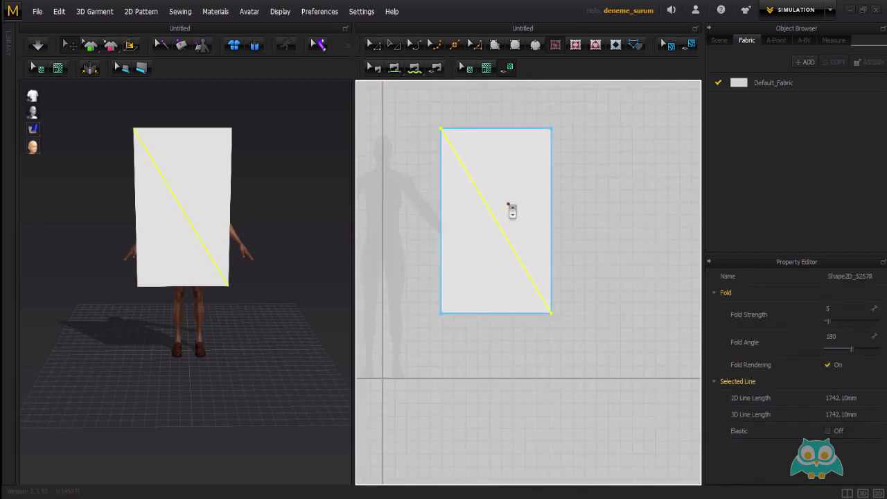
{"action": "left_click", "coordinate": [319, 11]}
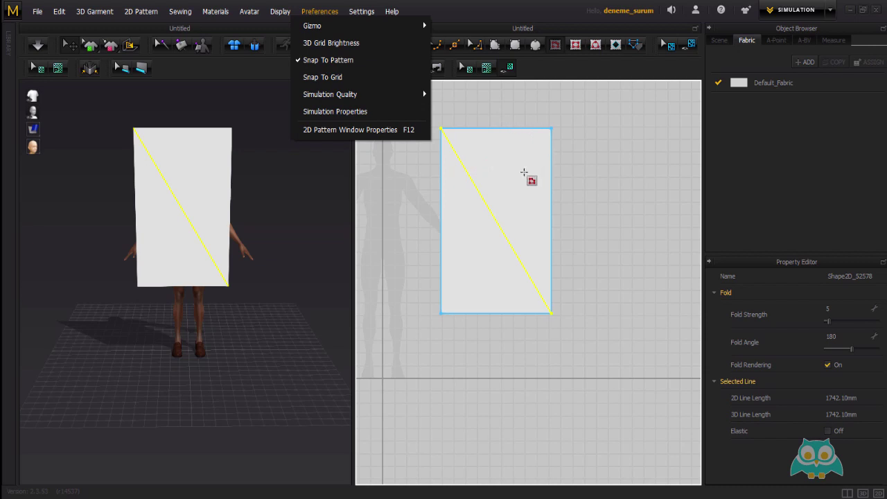
{"action": "left_click", "coordinate": [468, 120]}
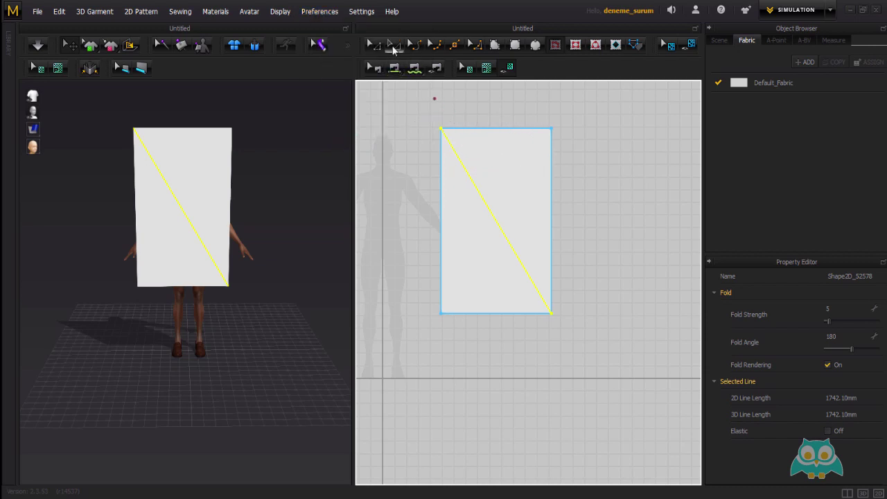
- Select the whole rectangular pattern with its diagonal internal line and delete it
{"action": "left_click", "coordinate": [393, 44]}
{"action": "left_click", "coordinate": [405, 108]}
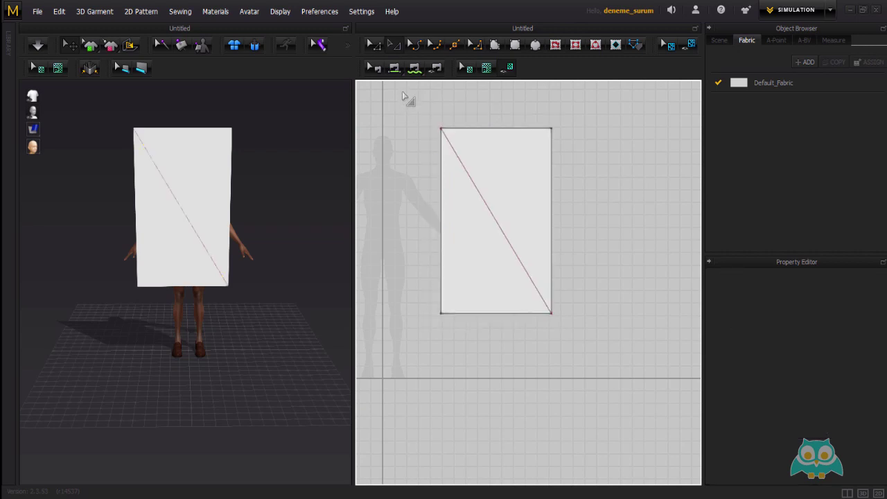
{"action": "left_click_drag", "start_coordinate": [406, 108], "coordinate": [621, 419]}
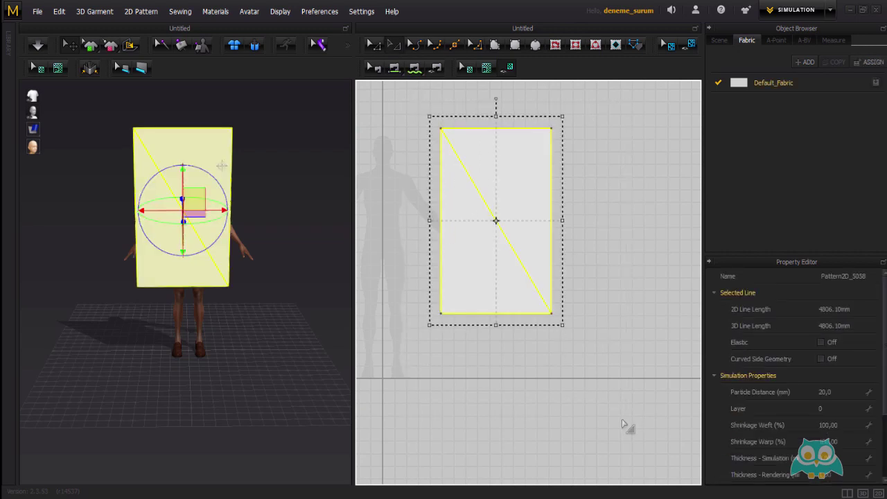
{"action": "key", "text": "Delete"}
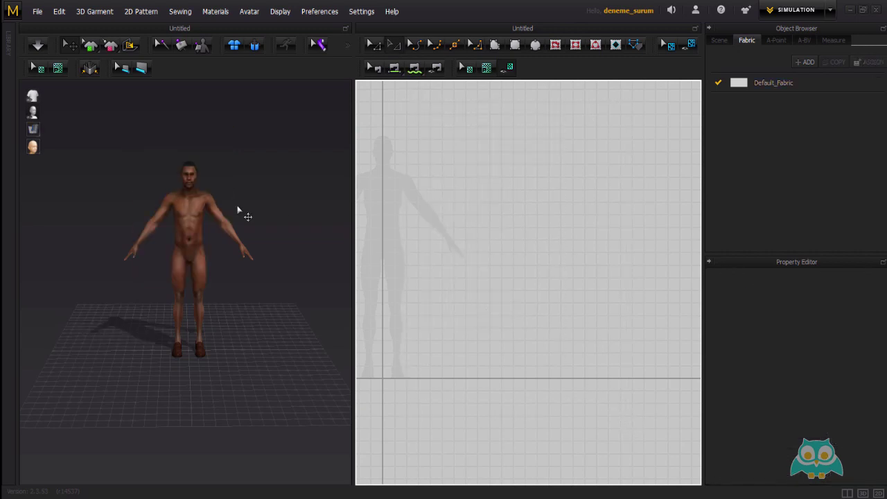
- Turn on Snap To Grid and check the 2D pattern window's grid at different magnifications
{"action": "right_click_drag", "start_coordinate": [237, 207], "coordinate": [275, 201]}
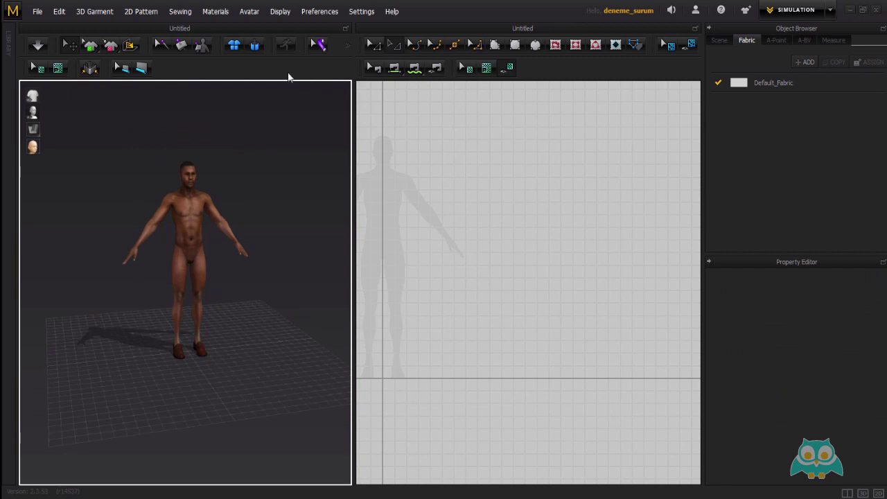
{"action": "left_click", "coordinate": [320, 11]}
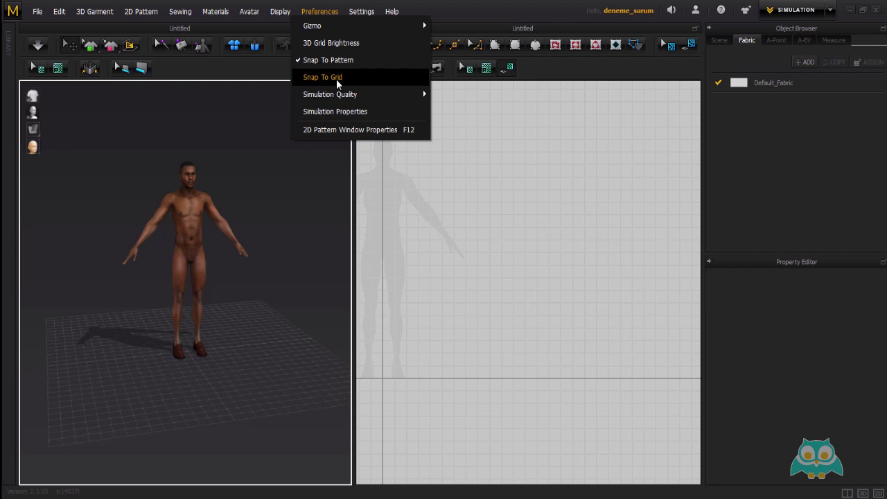
{"action": "left_click", "coordinate": [337, 77]}
{"action": "scroll", "coordinate": [481, 198], "scroll_direction": "down", "scroll_amount": 5}
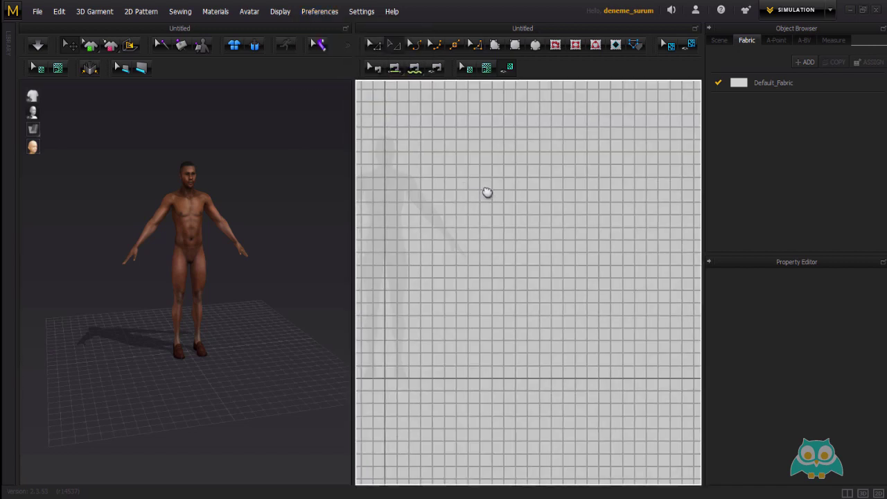
{"action": "scroll", "coordinate": [465, 201], "scroll_direction": "up", "scroll_amount": 8}
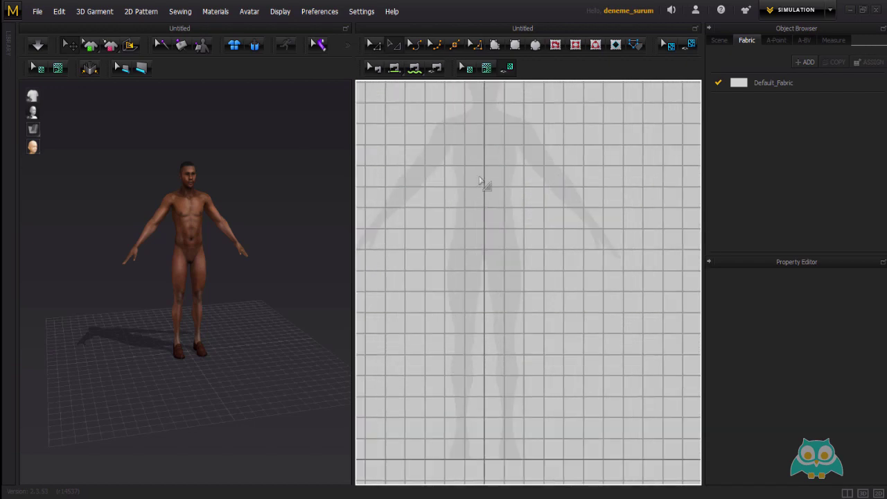
{"action": "scroll", "coordinate": [483, 184], "scroll_direction": "down", "scroll_amount": 5}
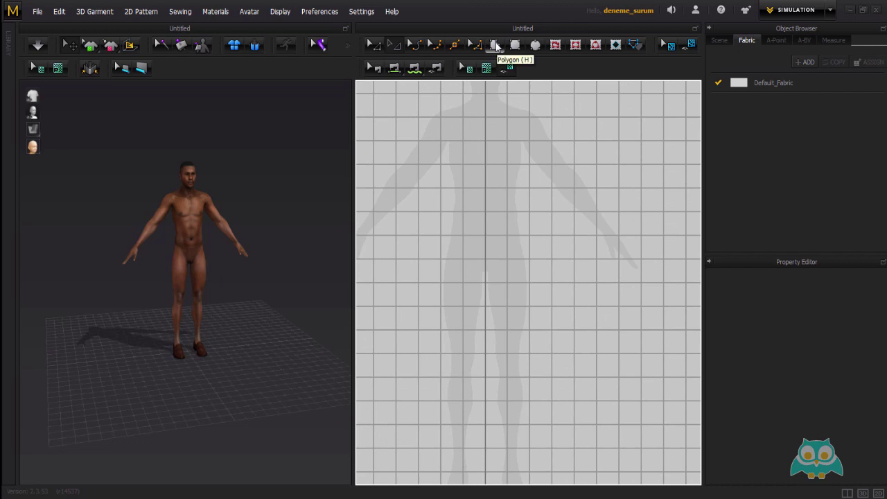
- Start an irregular polygon pattern near the silhouette's shoulder, placing its notched right-hand and lower outline points on grid intersections
{"action": "left_click", "coordinate": [495, 44]}
{"action": "scroll", "coordinate": [461, 123], "scroll_direction": "up", "scroll_amount": 5}
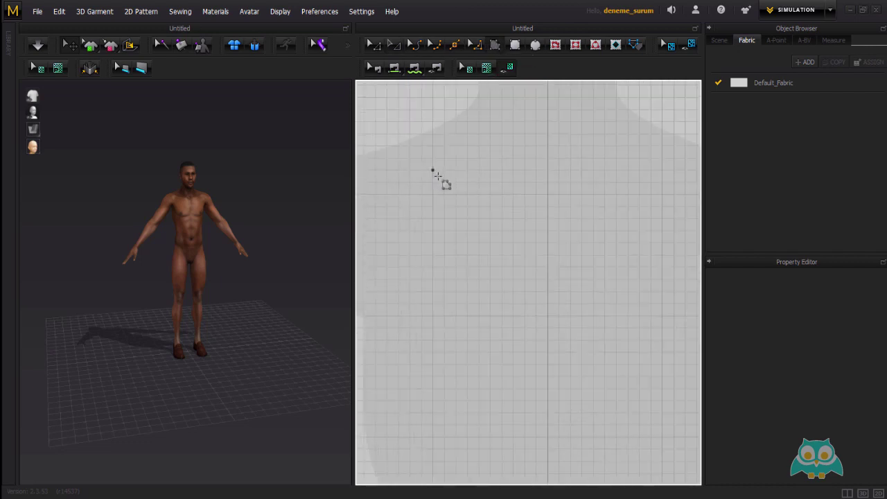
{"action": "scroll", "coordinate": [430, 167], "scroll_direction": "up", "scroll_amount": 3}
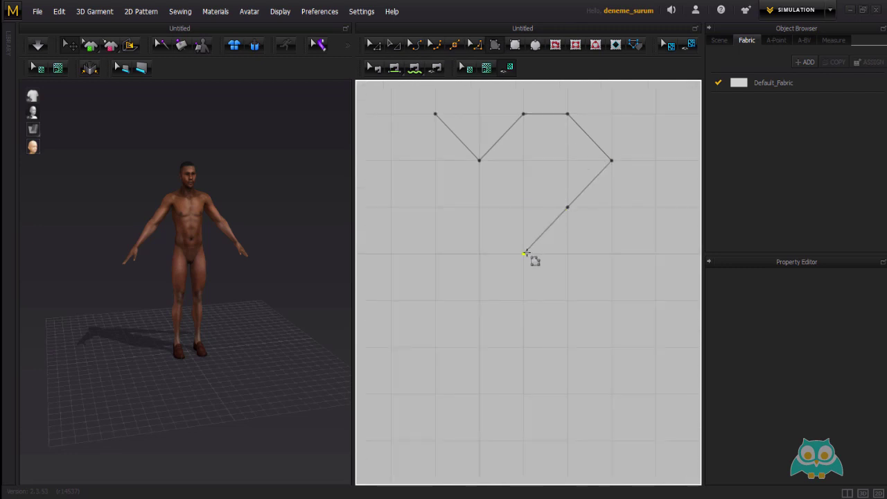
{"action": "left_click", "coordinate": [479, 254]}
{"action": "left_click", "coordinate": [523, 300]}
{"action": "middle_click_drag", "start_coordinate": [475, 289], "coordinate": [514, 260]}
{"action": "left_click", "coordinate": [477, 310]}
{"action": "left_click", "coordinate": [435, 283]}
{"action": "middle_click_drag", "start_coordinate": [467, 297], "coordinate": [572, 322]}
{"action": "left_click", "coordinate": [487, 293]}
{"action": "left_click", "coordinate": [448, 249]}
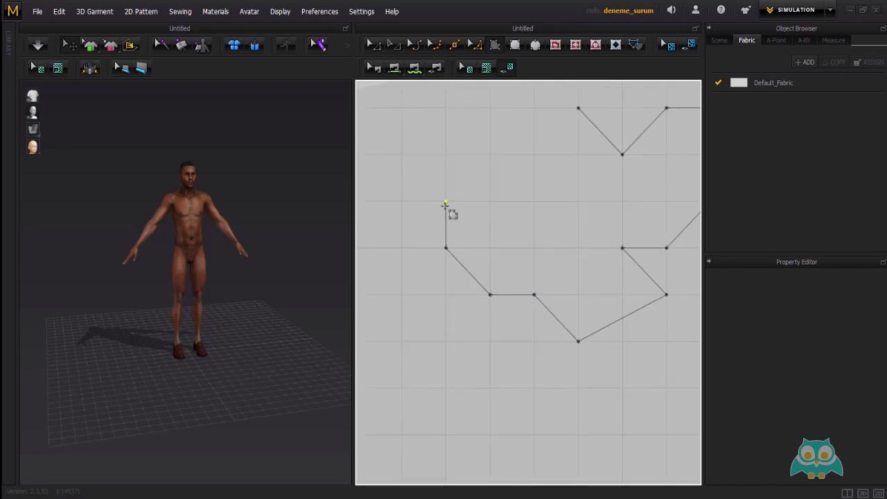
{"action": "left_click", "coordinate": [445, 206]}
{"action": "middle_click_drag", "start_coordinate": [448, 229], "coordinate": [518, 388]}
- Place the polygon's remaining points along its left and upper sides on grid intersections and close it, making the outline about 306 mm long
{"action": "left_click", "coordinate": [317, 14]}
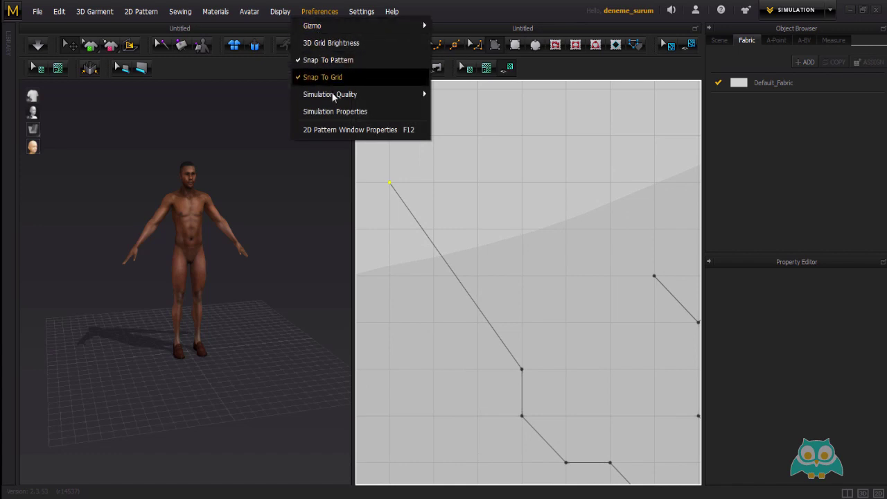
{"action": "left_click", "coordinate": [513, 238]}
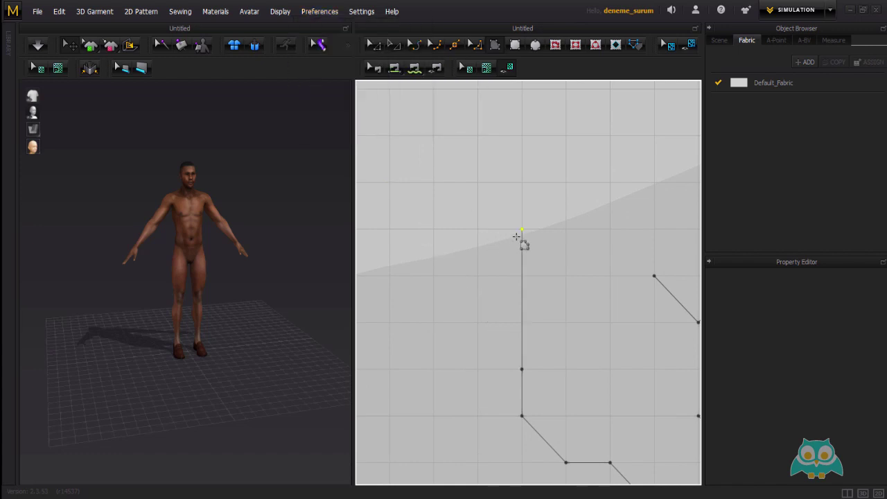
{"action": "middle_click_drag", "start_coordinate": [518, 237], "coordinate": [462, 238]}
{"action": "left_click", "coordinate": [424, 185]}
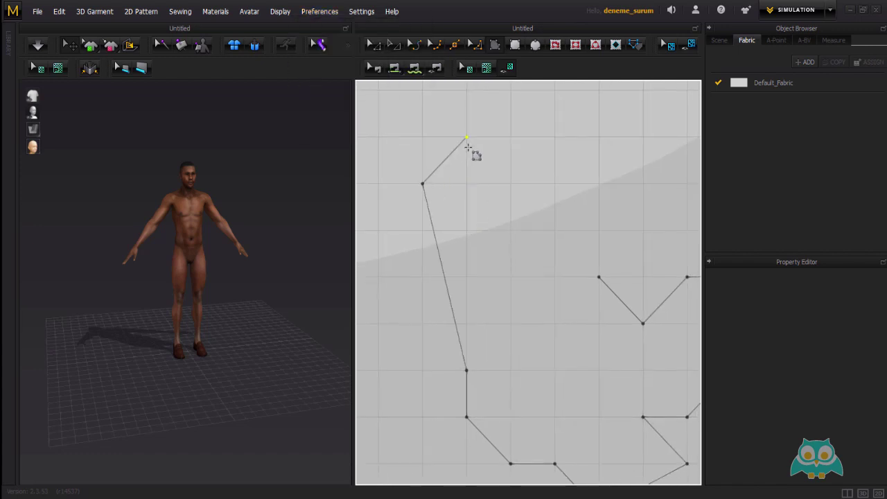
{"action": "left_click", "coordinate": [469, 139]}
{"action": "middle_click_drag", "start_coordinate": [496, 125], "coordinate": [468, 185]}
{"action": "left_click", "coordinate": [478, 166]}
{"action": "middle_click_drag", "start_coordinate": [522, 285], "coordinate": [495, 200]}
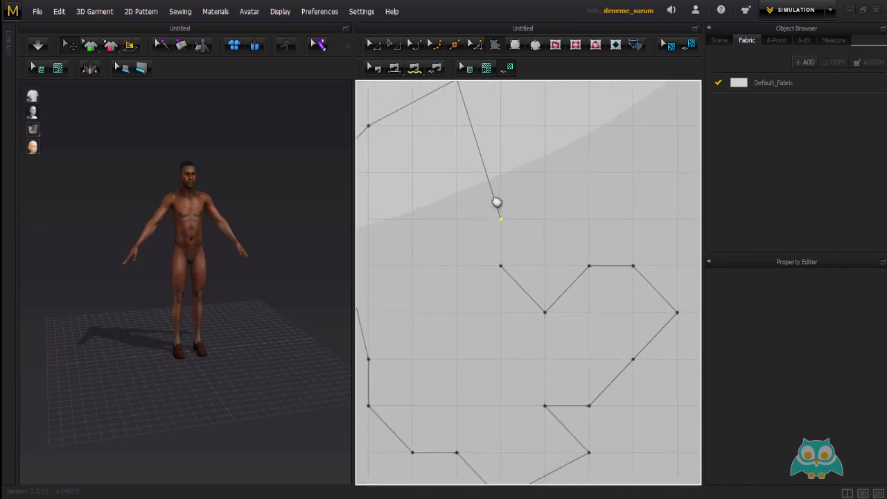
{"action": "left_click", "coordinate": [543, 172]}
{"action": "left_click", "coordinate": [501, 219]}
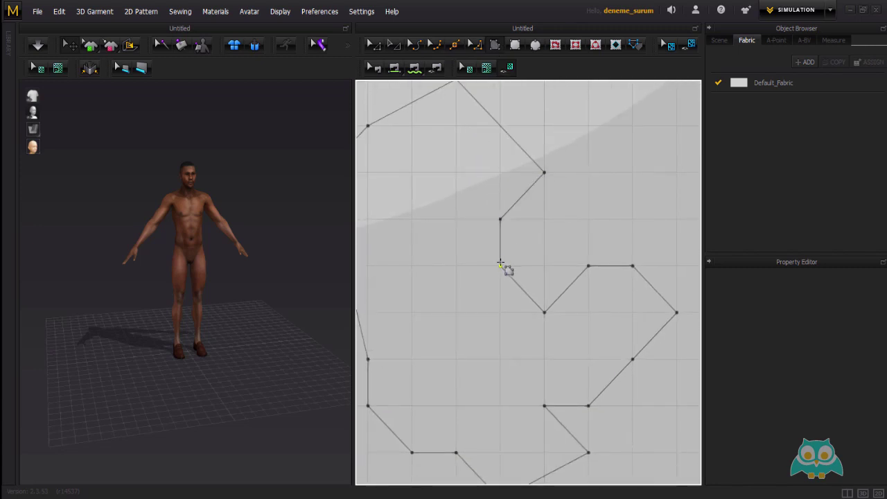
{"action": "left_click", "coordinate": [501, 266]}
{"action": "scroll", "coordinate": [505, 269], "scroll_direction": "down", "scroll_amount": 5}
{"action": "scroll", "coordinate": [496, 277], "scroll_direction": "up", "scroll_amount": 5}
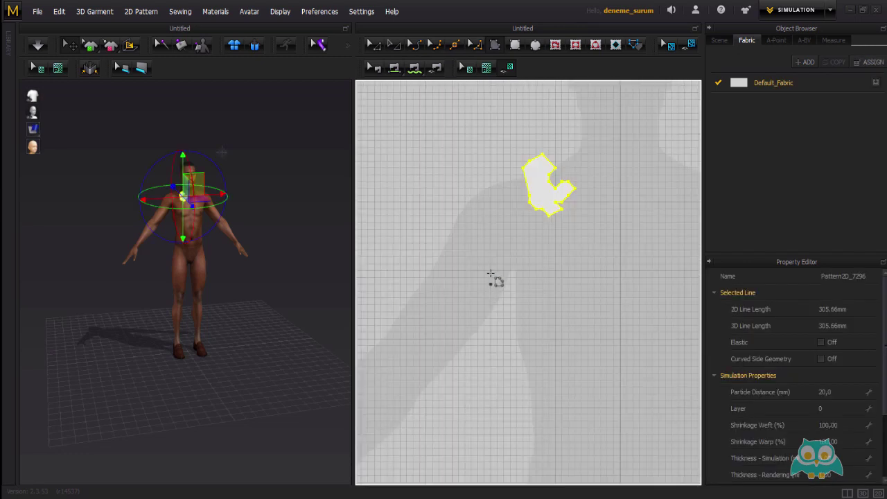
- Select the whole irregular polygon pattern near the silhouette's shoulder and delete it from the 2D pattern window
{"action": "scroll", "coordinate": [542, 198], "scroll_direction": "down", "scroll_amount": 5}
{"action": "left_click", "coordinate": [393, 46]}
{"action": "scroll", "coordinate": [554, 167], "scroll_direction": "down", "scroll_amount": 2}
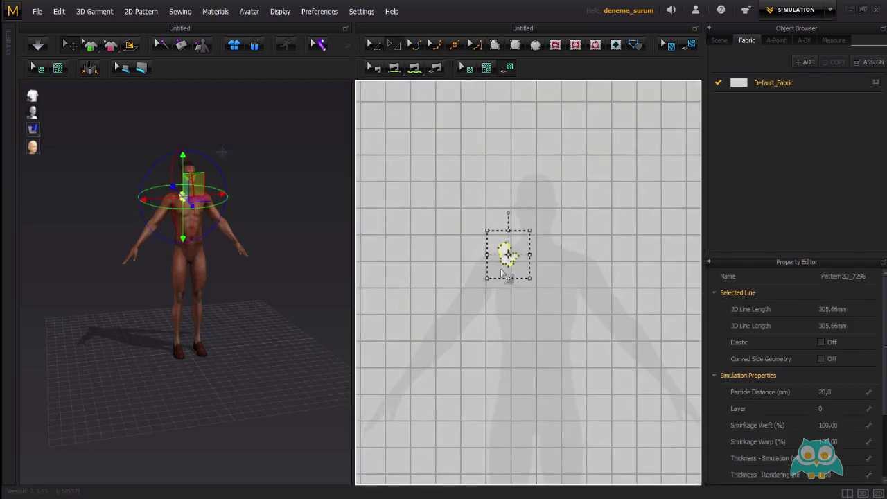
{"action": "key", "text": "Delete"}
- Turn off Snap To Grid and check the 2D pattern window's grid around the silhouette's legs and feet
{"action": "scroll", "coordinate": [472, 265], "scroll_direction": "down", "scroll_amount": 4}
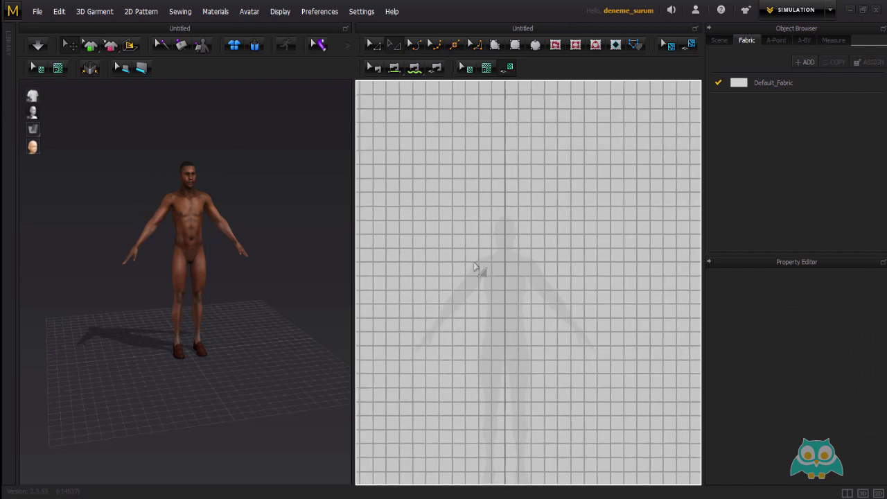
{"action": "middle_click_drag", "start_coordinate": [482, 358], "coordinate": [501, 311]}
{"action": "scroll", "coordinate": [501, 312], "scroll_direction": "up", "scroll_amount": 4}
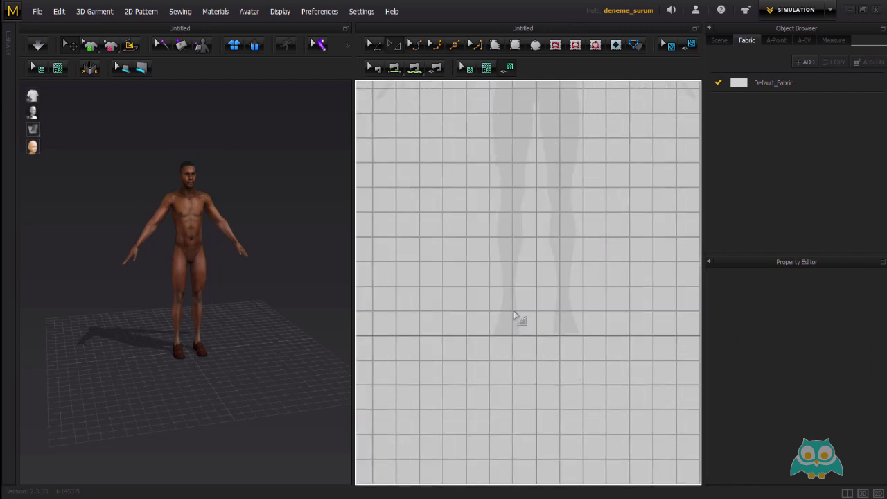
{"action": "left_click", "coordinate": [322, 13]}
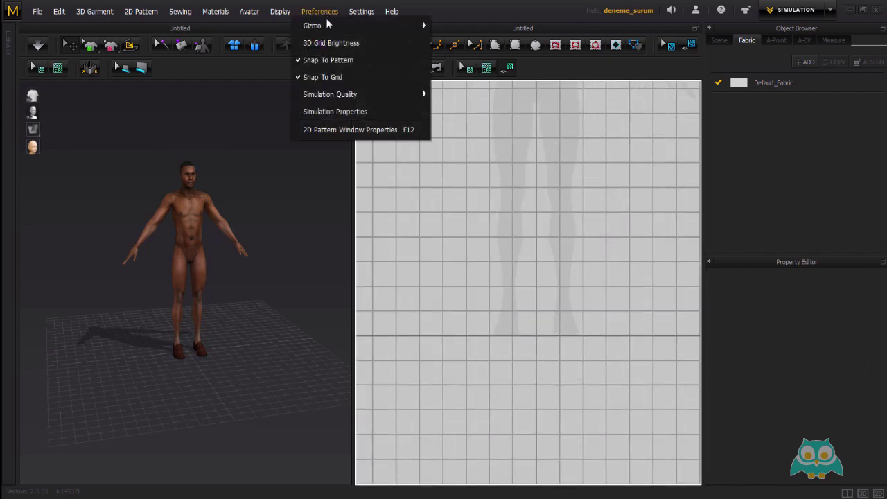
{"action": "left_click", "coordinate": [329, 77]}
{"action": "middle_click_drag", "start_coordinate": [554, 326], "coordinate": [506, 248]}
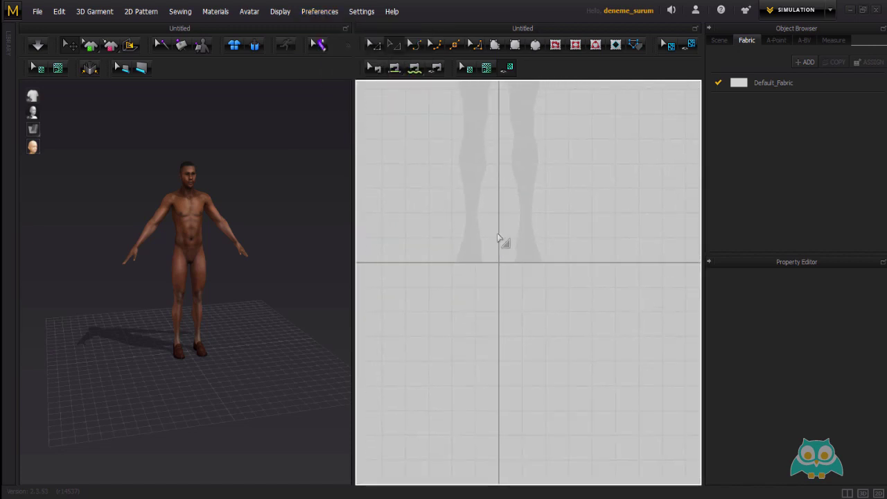
{"action": "middle_click_drag", "start_coordinate": [489, 215], "coordinate": [492, 276]}
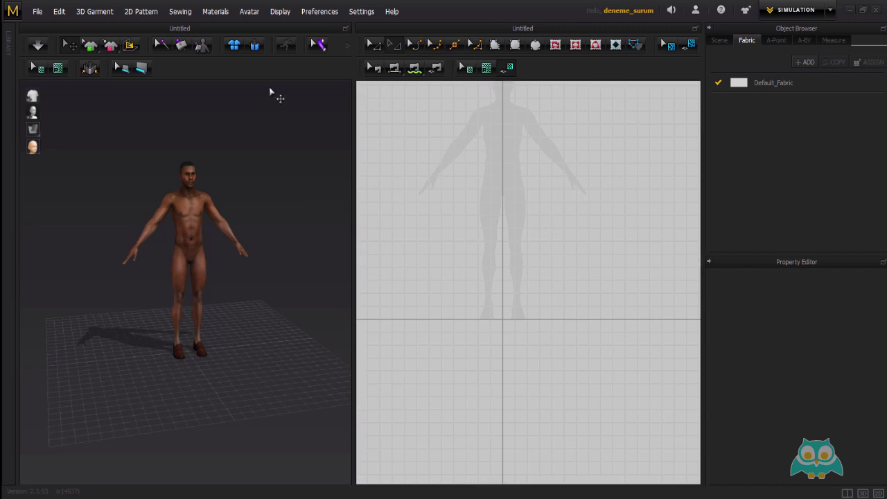
- Review the preference options, including the choices offered for Simulation Quality, and leave them as they are
{"action": "left_click", "coordinate": [320, 12]}
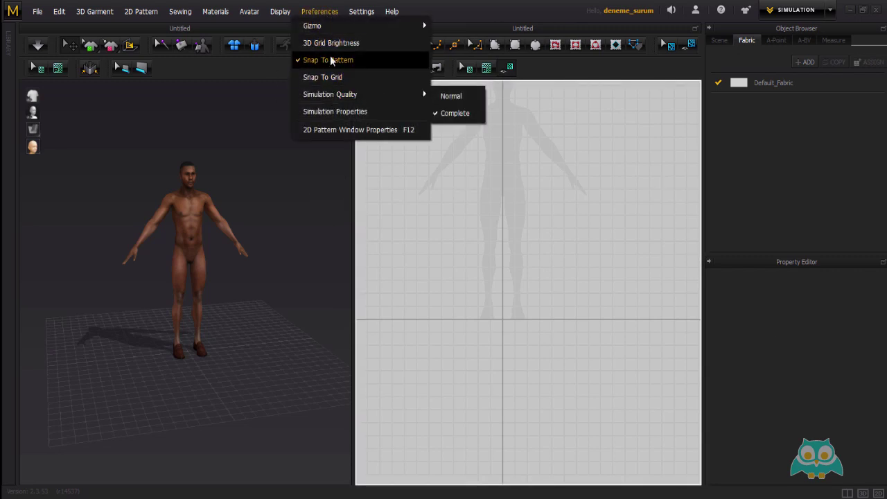
{"action": "mouse_move", "coordinate": [335, 96]}
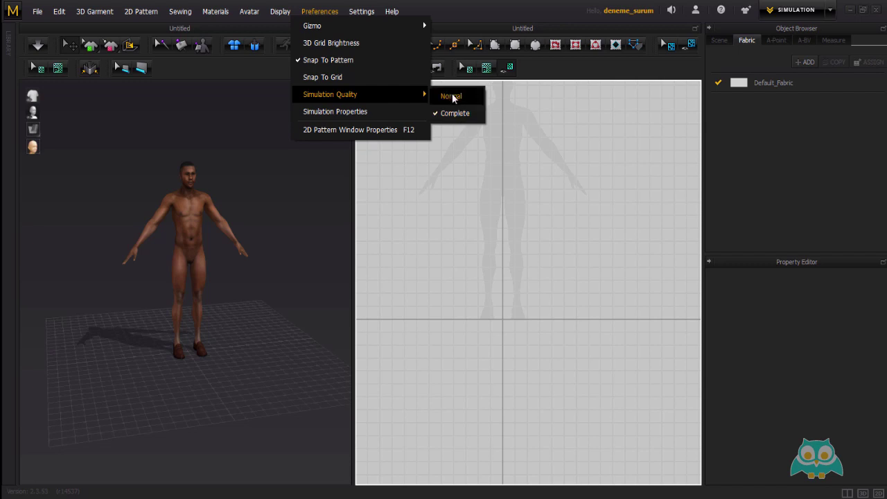
{"action": "left_click", "coordinate": [466, 219]}
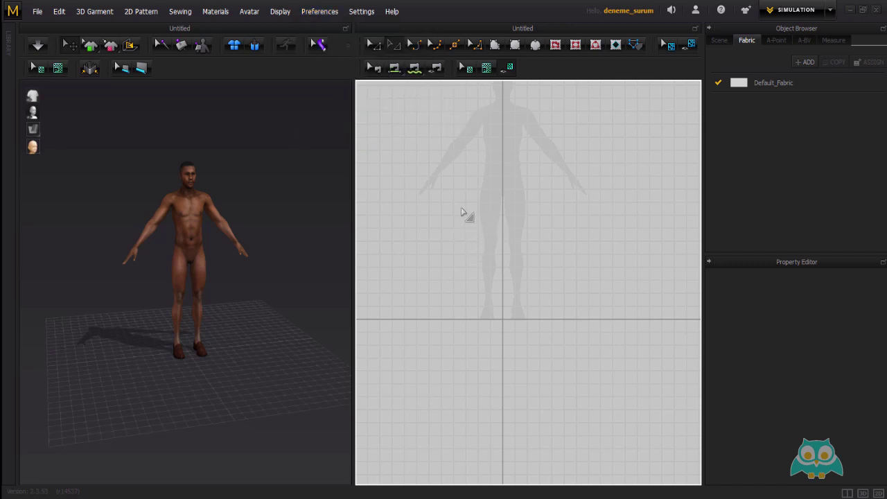
{"action": "left_click", "coordinate": [322, 11]}
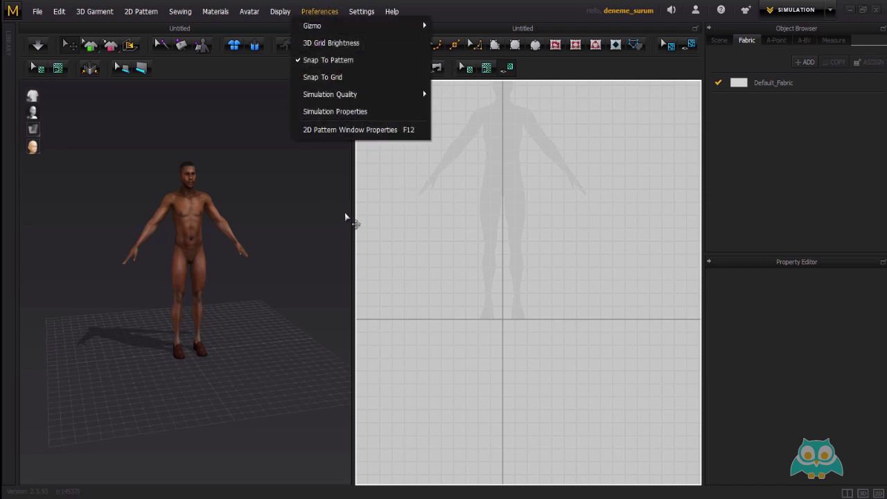
{"action": "left_click", "coordinate": [431, 221]}
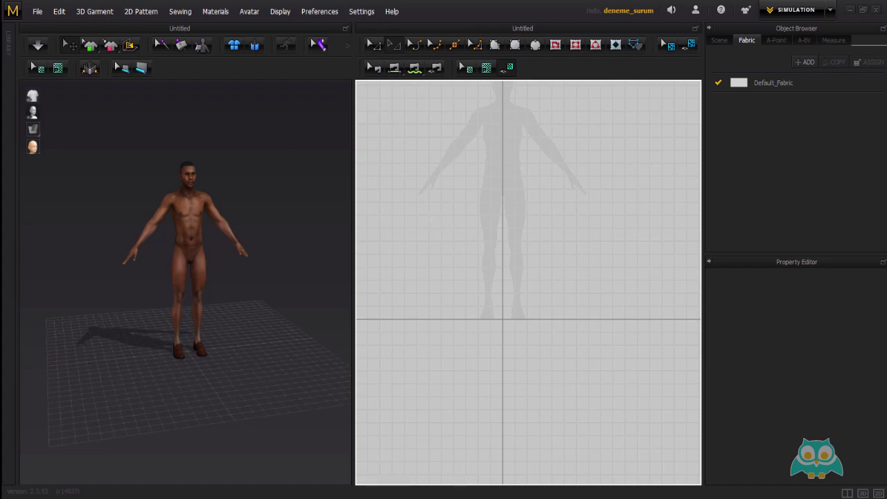